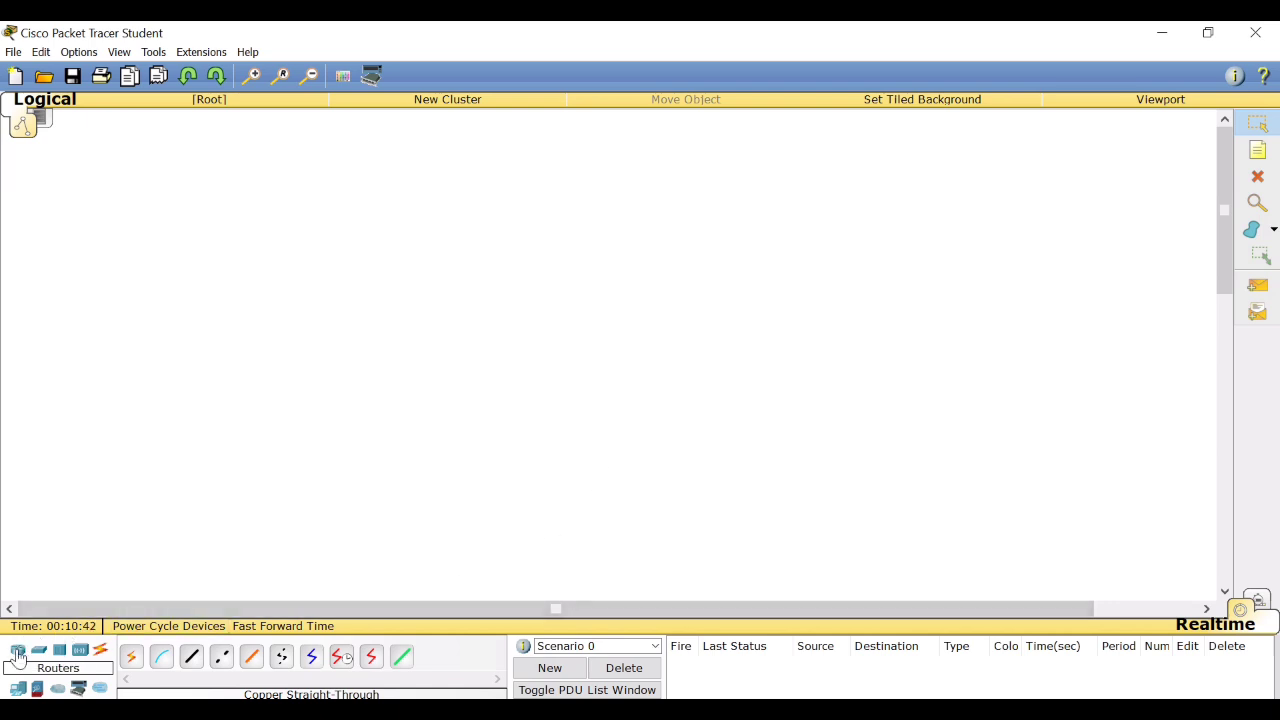
Place a generic Router-PT near the upper middle of the empty workspace.
{"action": "left_click", "coordinate": [18, 656]}
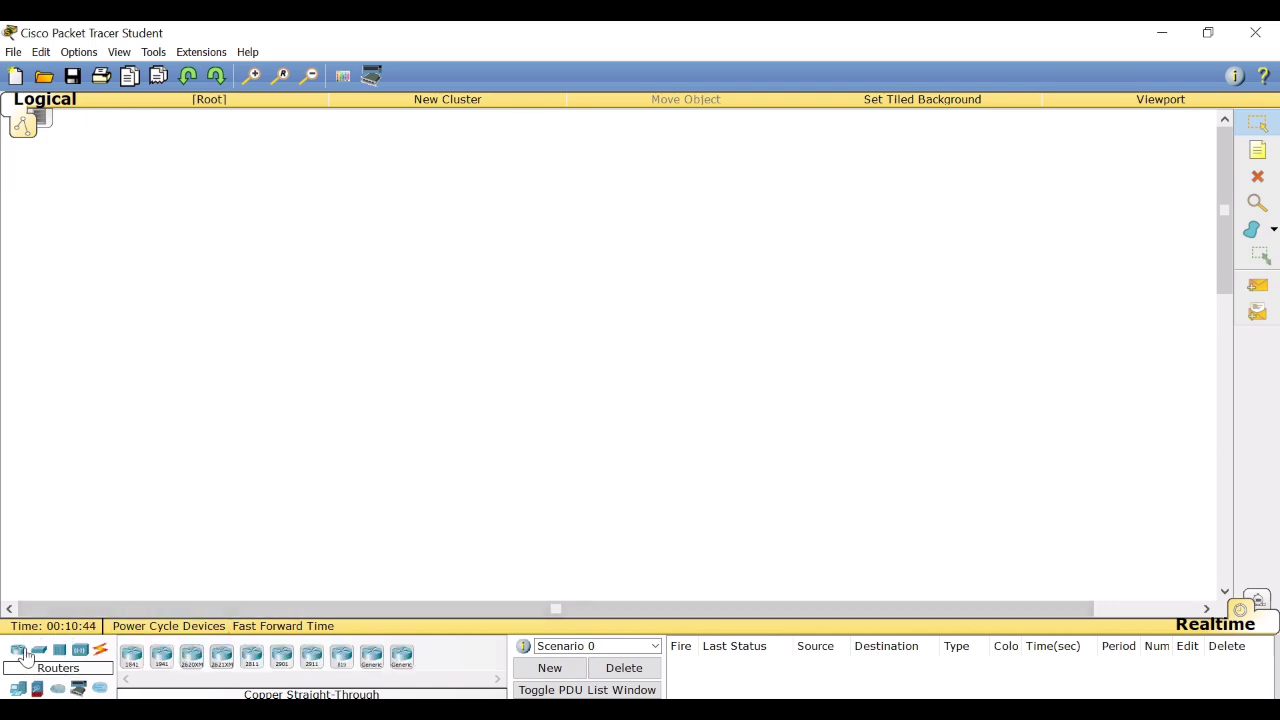
{"action": "left_click", "coordinate": [366, 664]}
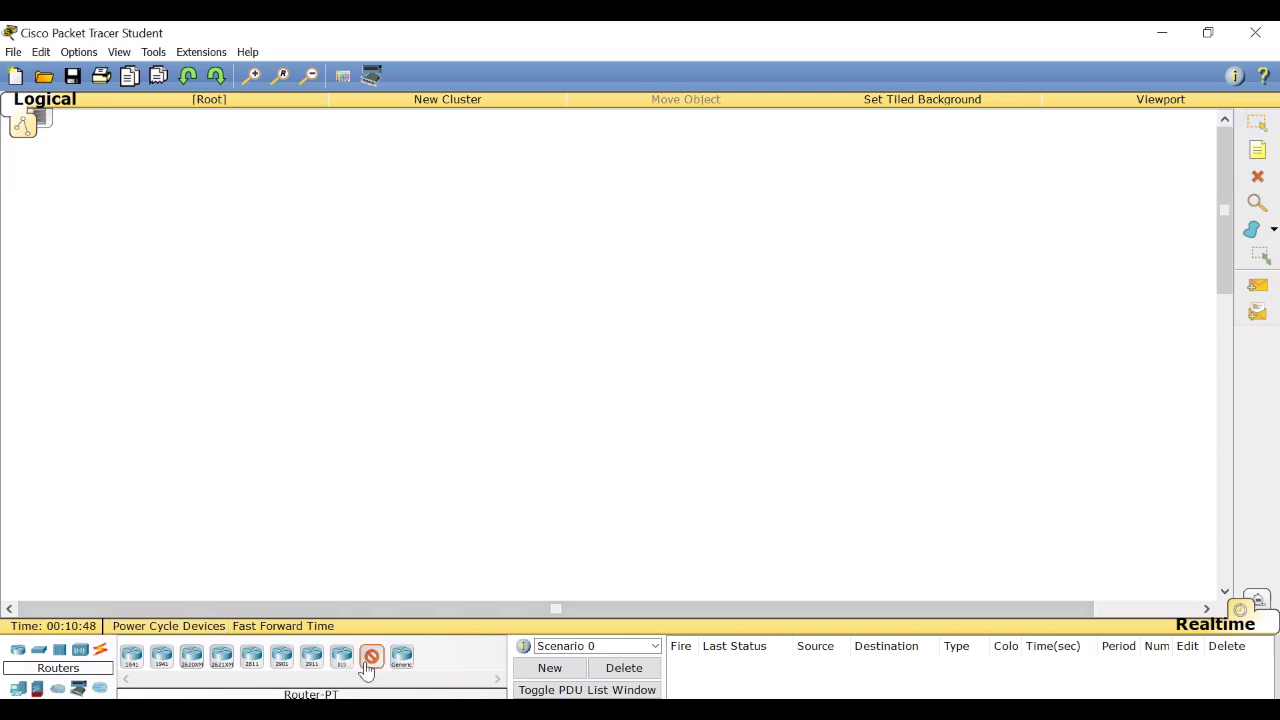
{"action": "left_click", "coordinate": [580, 148]}
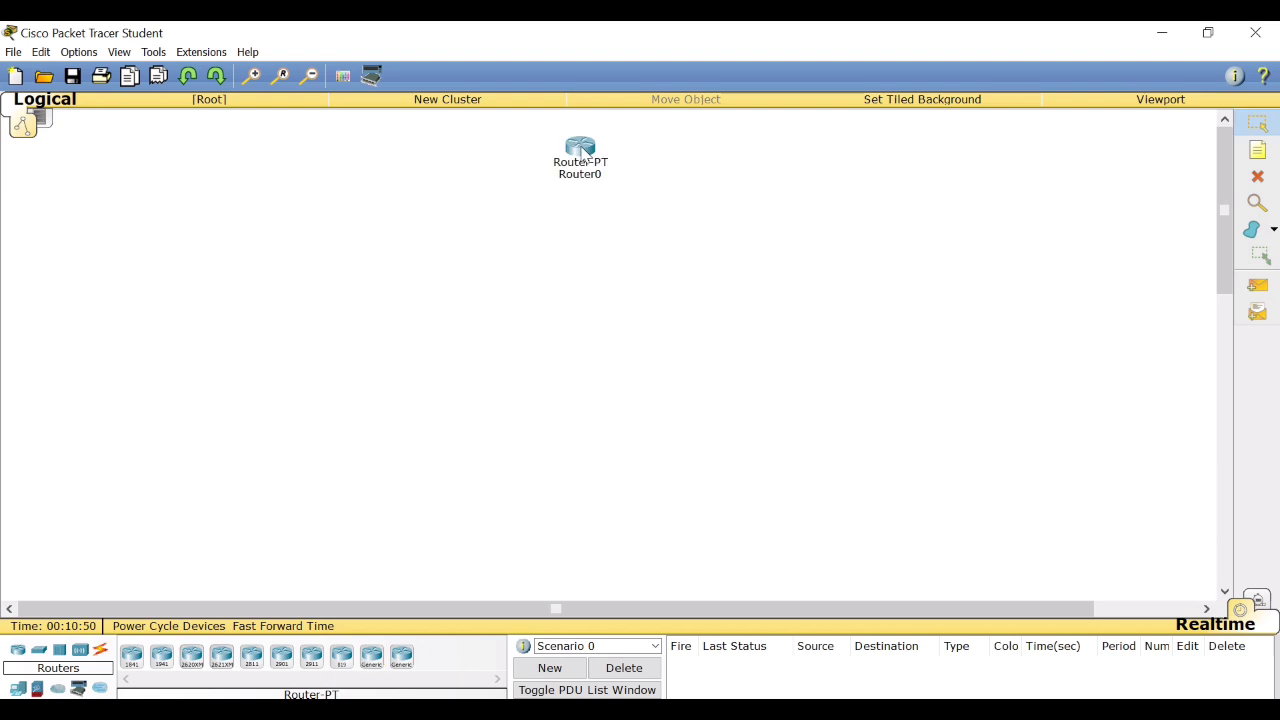
{"action": "left_click_drag", "start_coordinate": [583, 151], "coordinate": [598, 137]}
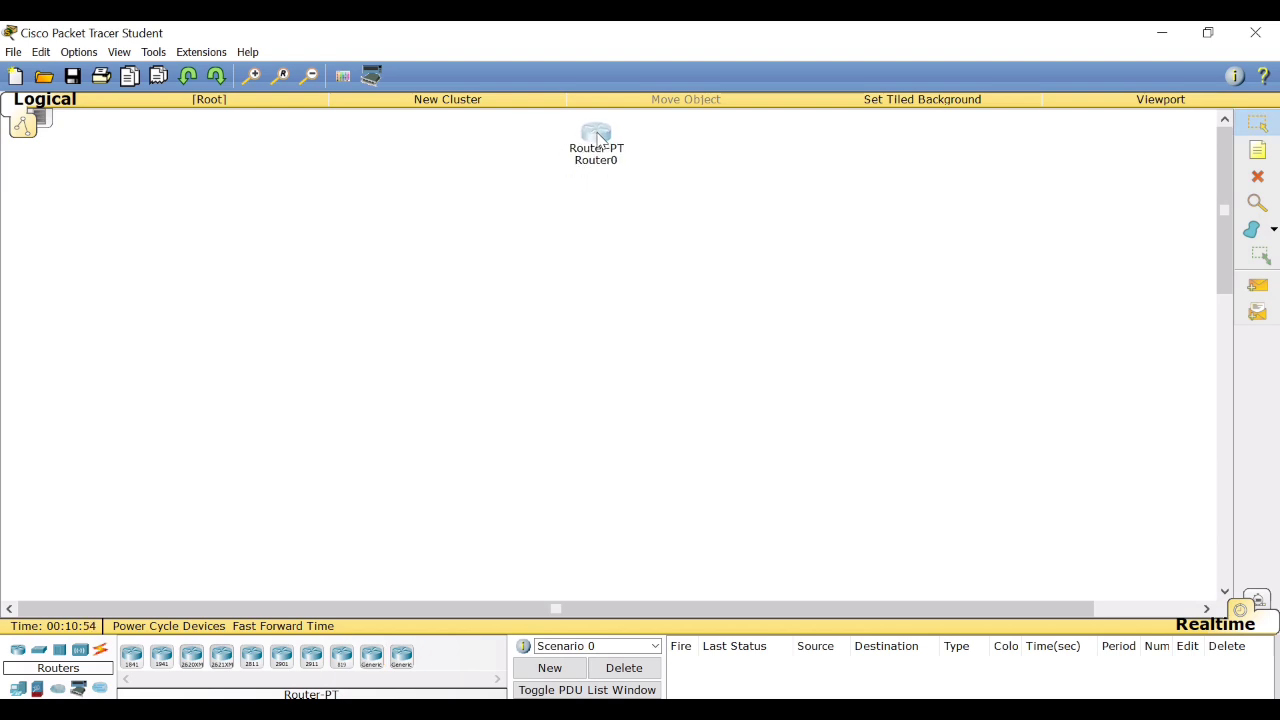
Place a generic Switch-PT below the router and an AccessPoint-PT below the switch.
{"action": "left_click", "coordinate": [38, 658]}
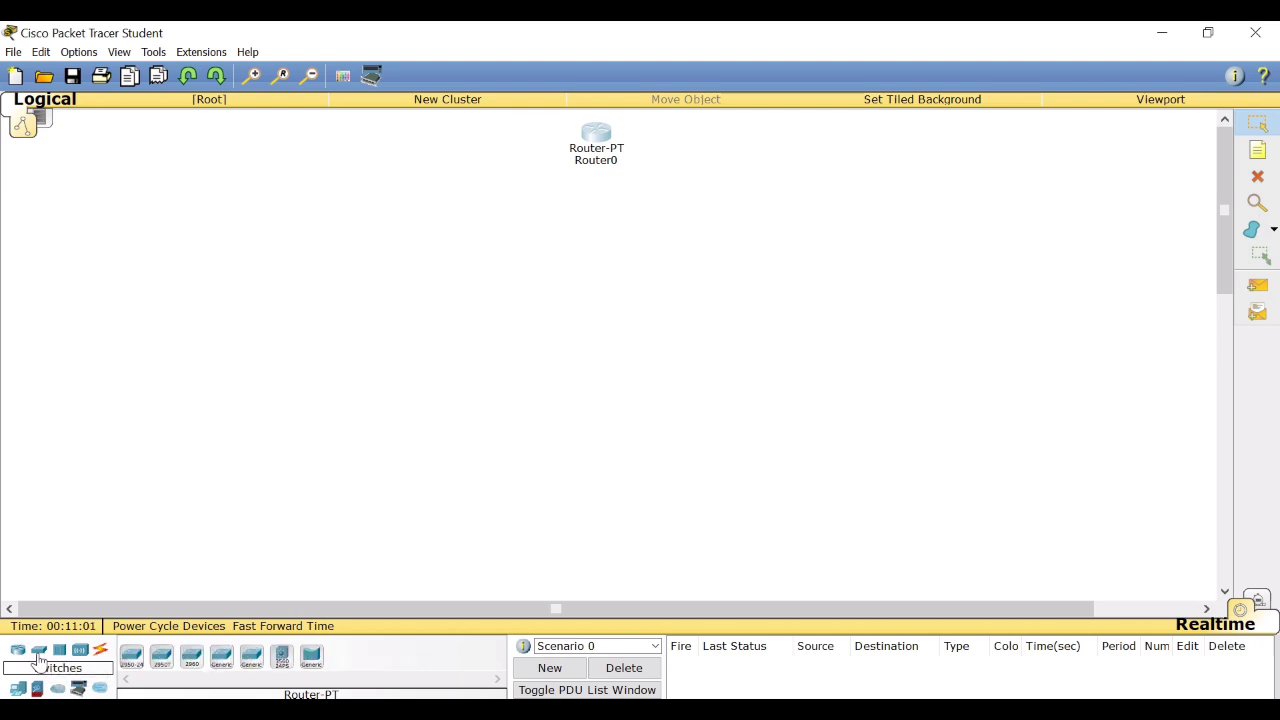
{"action": "left_click", "coordinate": [224, 665]}
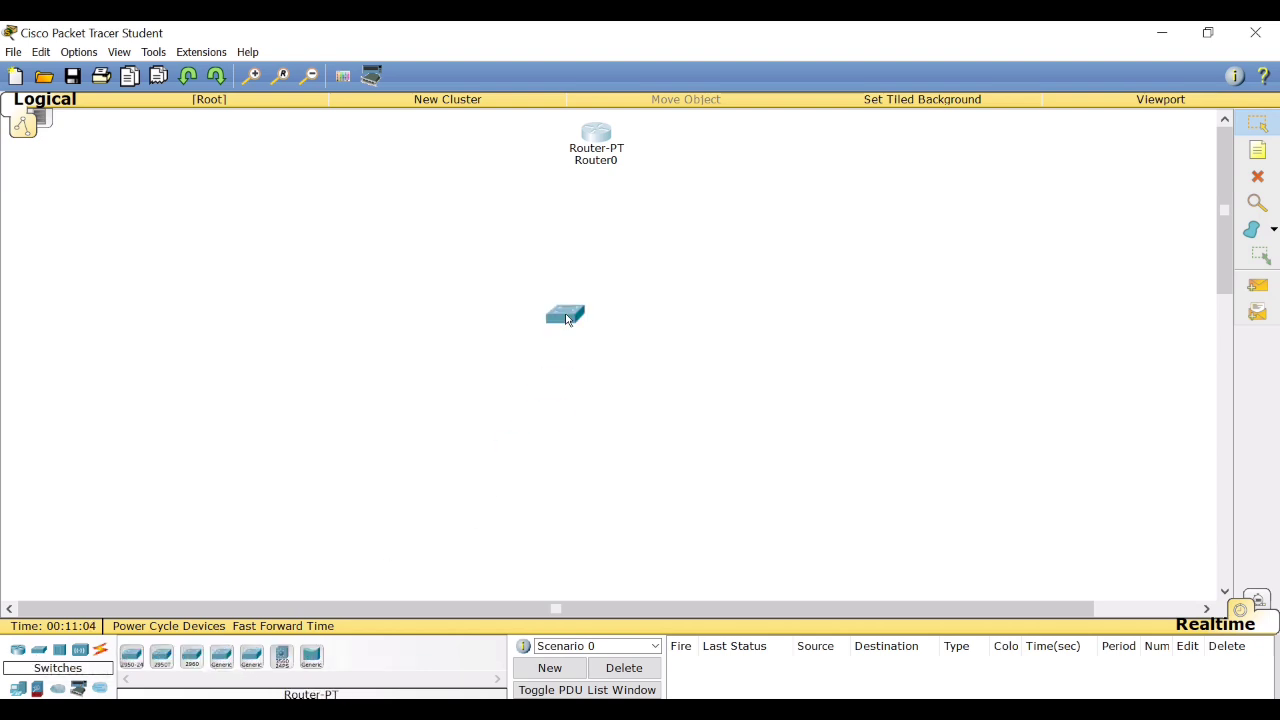
{"action": "left_click", "coordinate": [594, 236]}
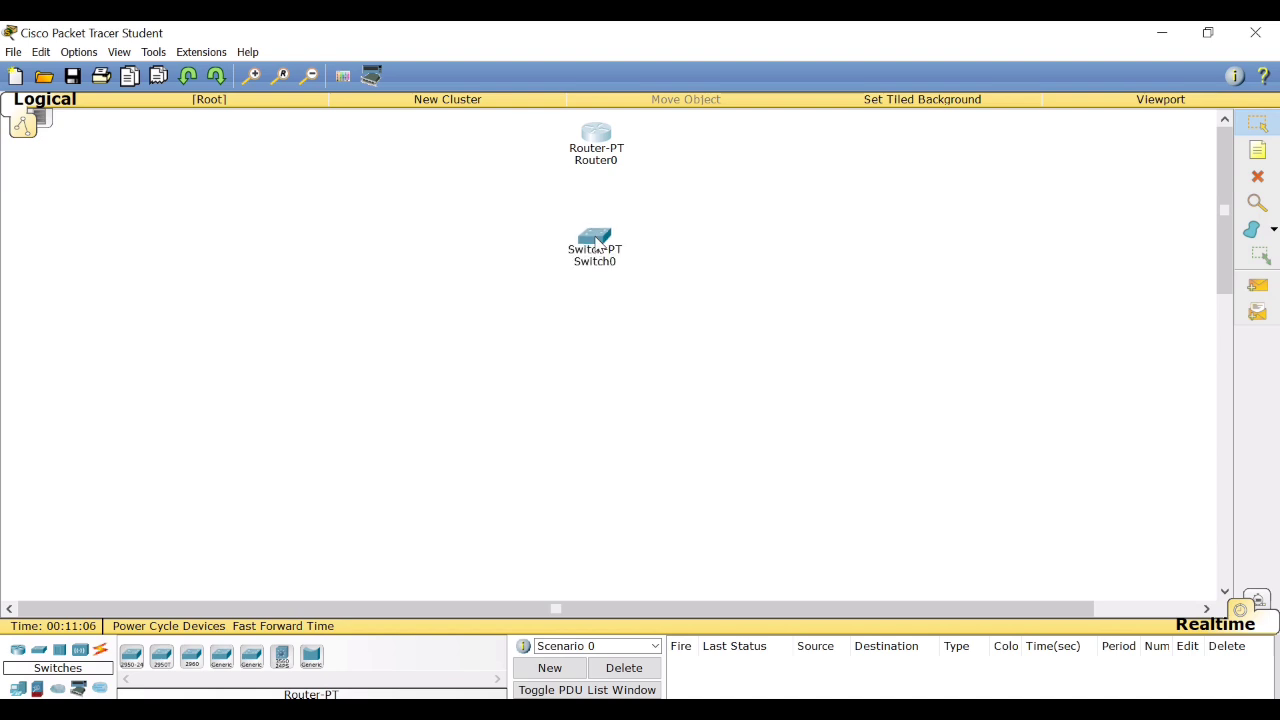
{"action": "left_click", "coordinate": [79, 652]}
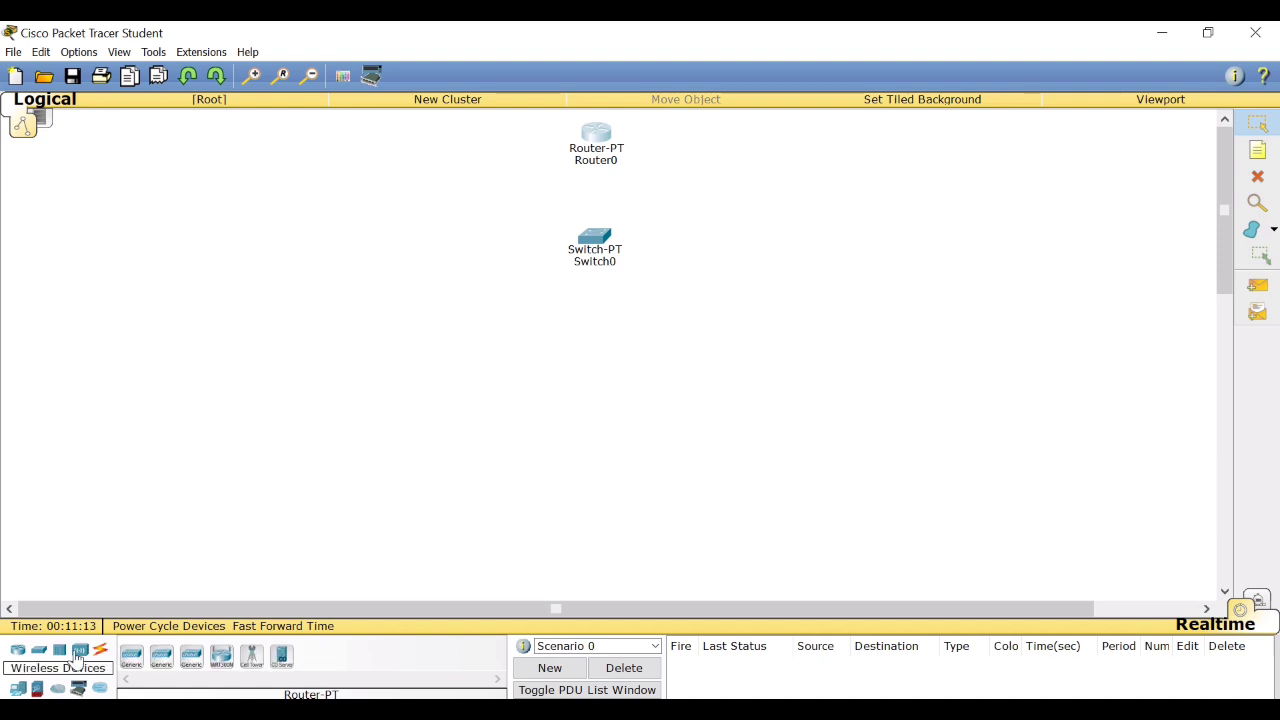
{"action": "left_click", "coordinate": [132, 658]}
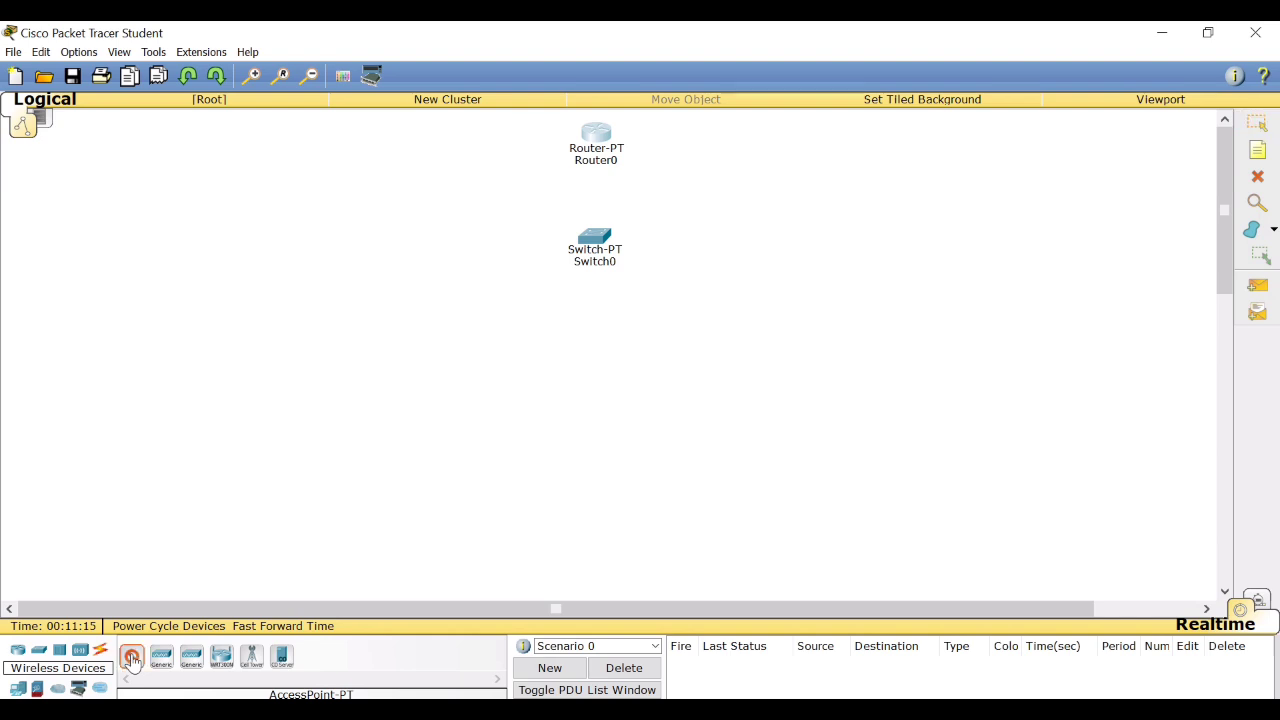
{"action": "left_click", "coordinate": [593, 341]}
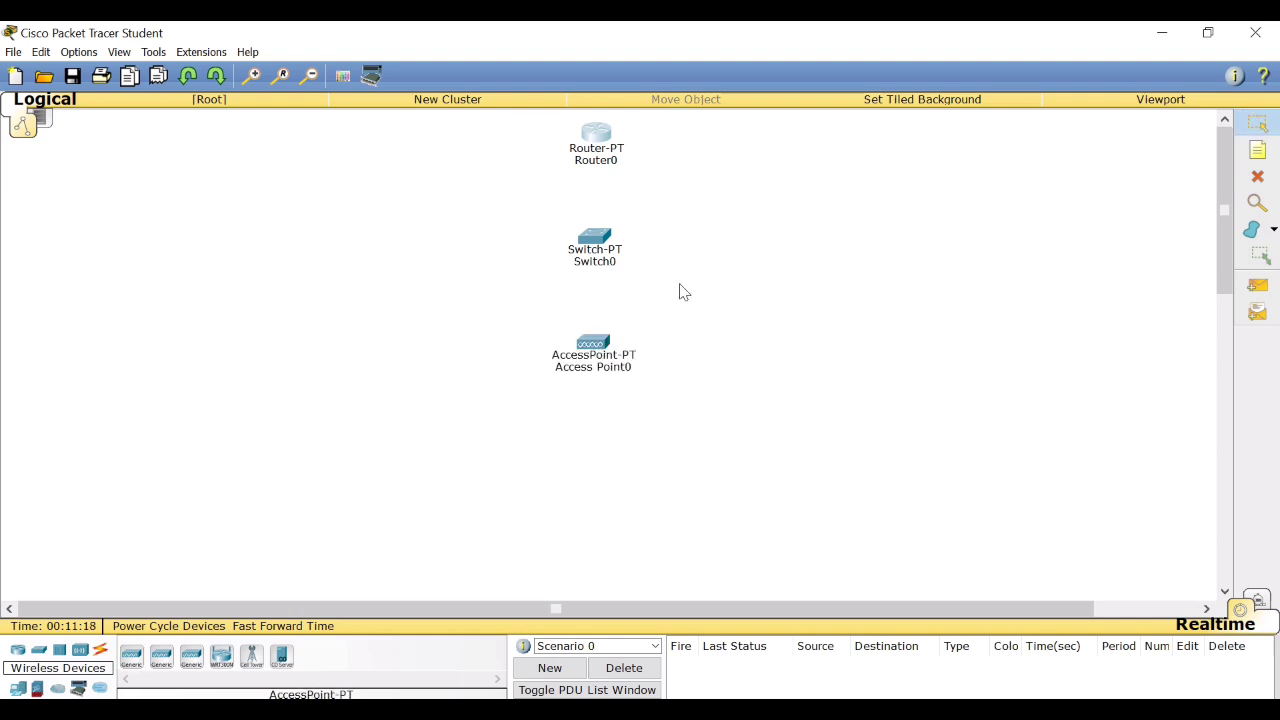
Connect the router's FastEthernet0/0 to the switch's first FastEthernet port with a copper straight-through cable.
{"action": "left_click", "coordinate": [100, 650]}
{"action": "left_click", "coordinate": [194, 658]}
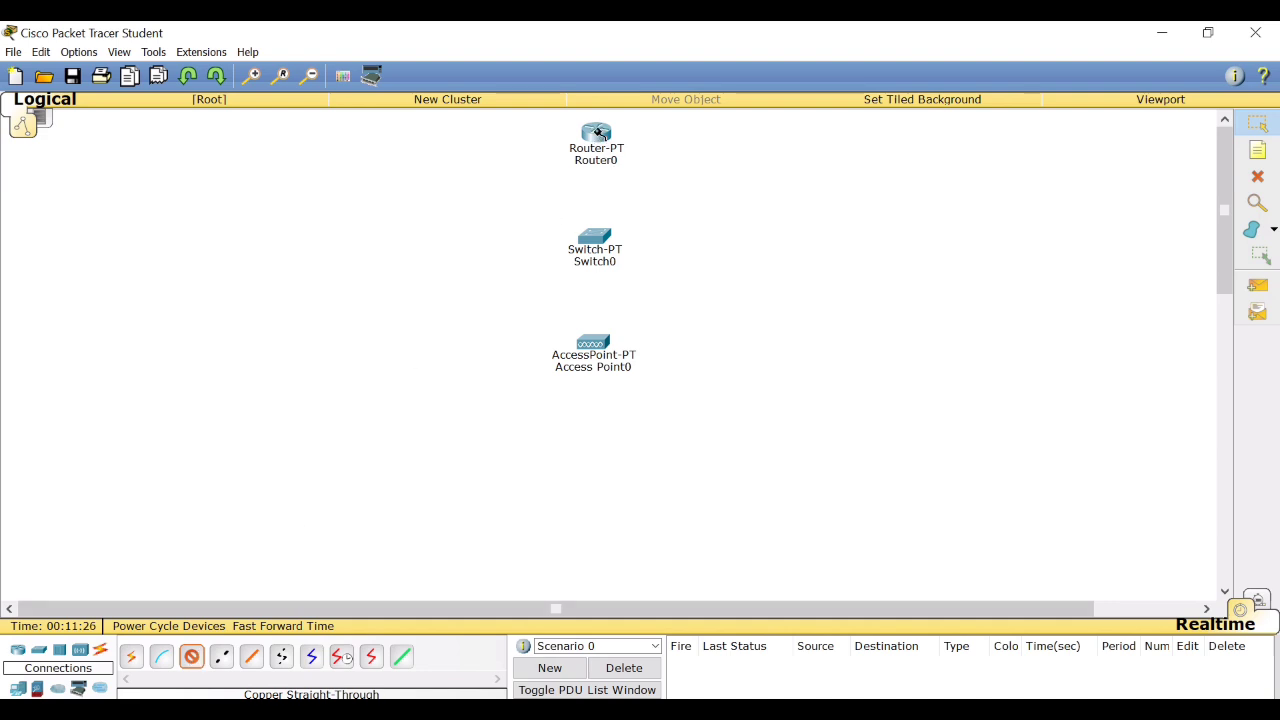
{"action": "left_click", "coordinate": [598, 134]}
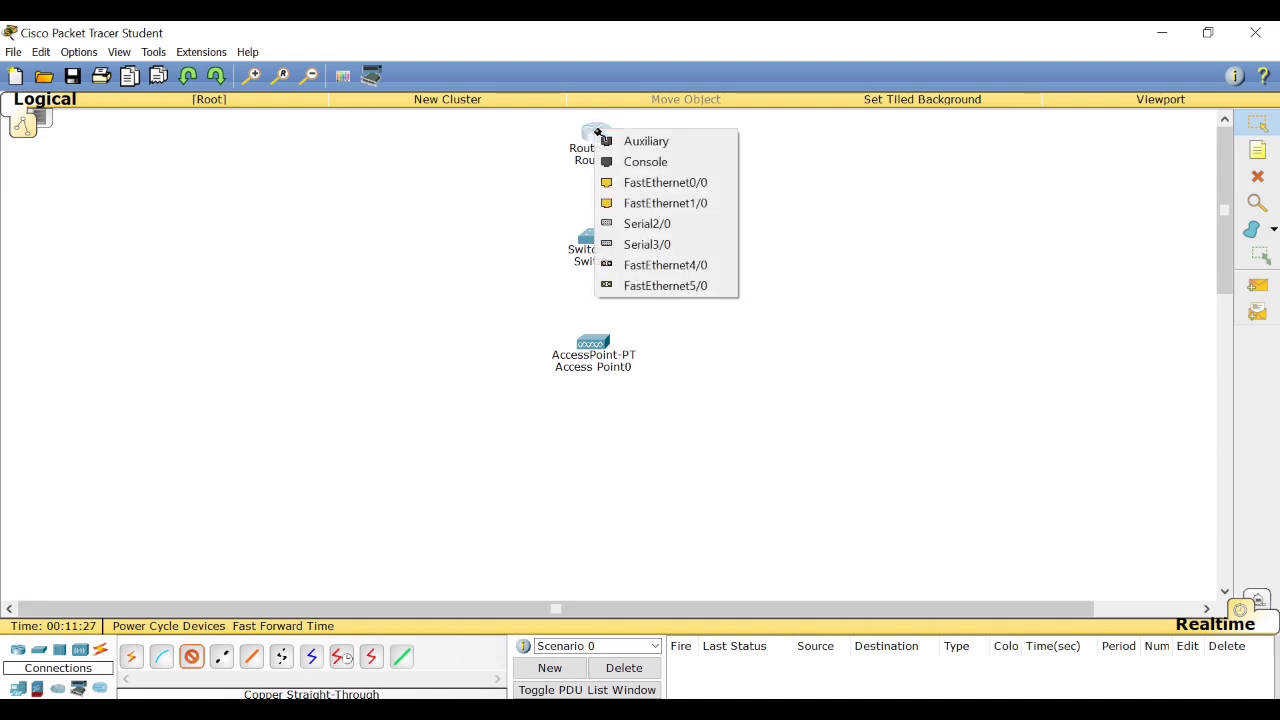
{"action": "left_click", "coordinate": [624, 184]}
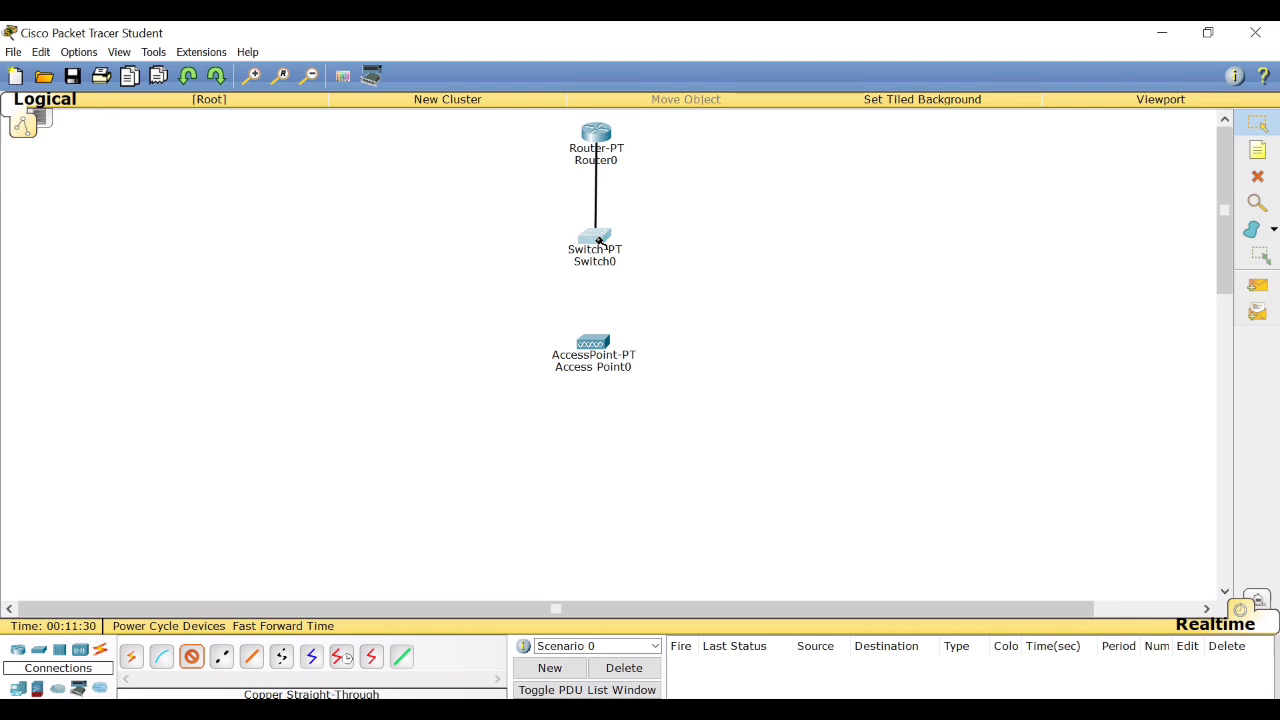
{"action": "left_click", "coordinate": [597, 240]}
{"action": "left_click", "coordinate": [611, 271]}
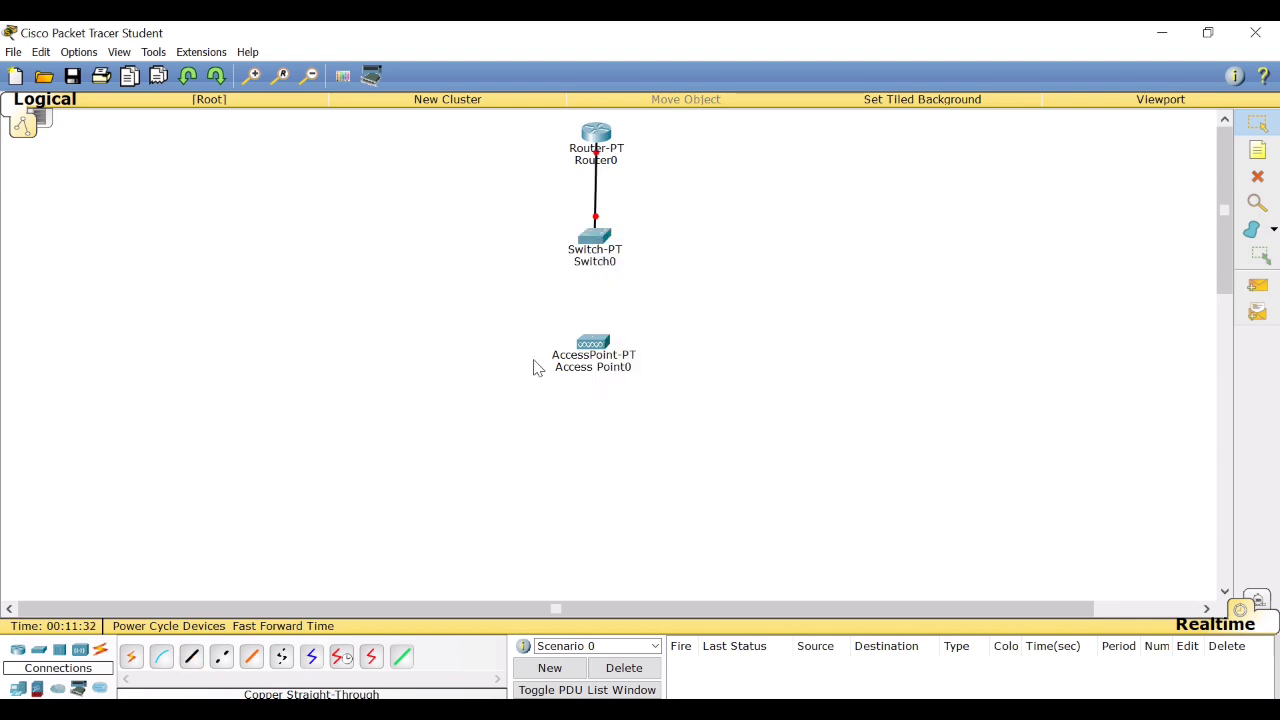
Connect the switch's FastEthernet1/1 to the access point with a copper straight-through cable.
{"action": "left_click", "coordinate": [191, 657]}
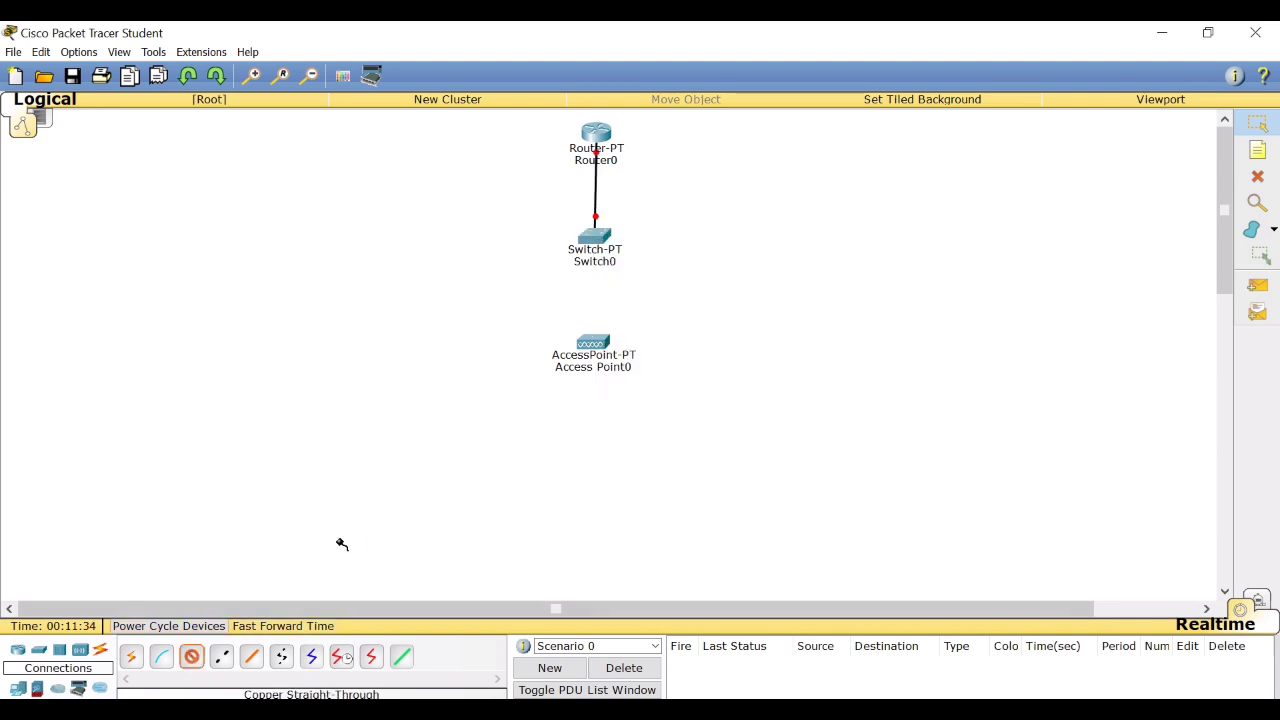
{"action": "left_click", "coordinate": [594, 238]}
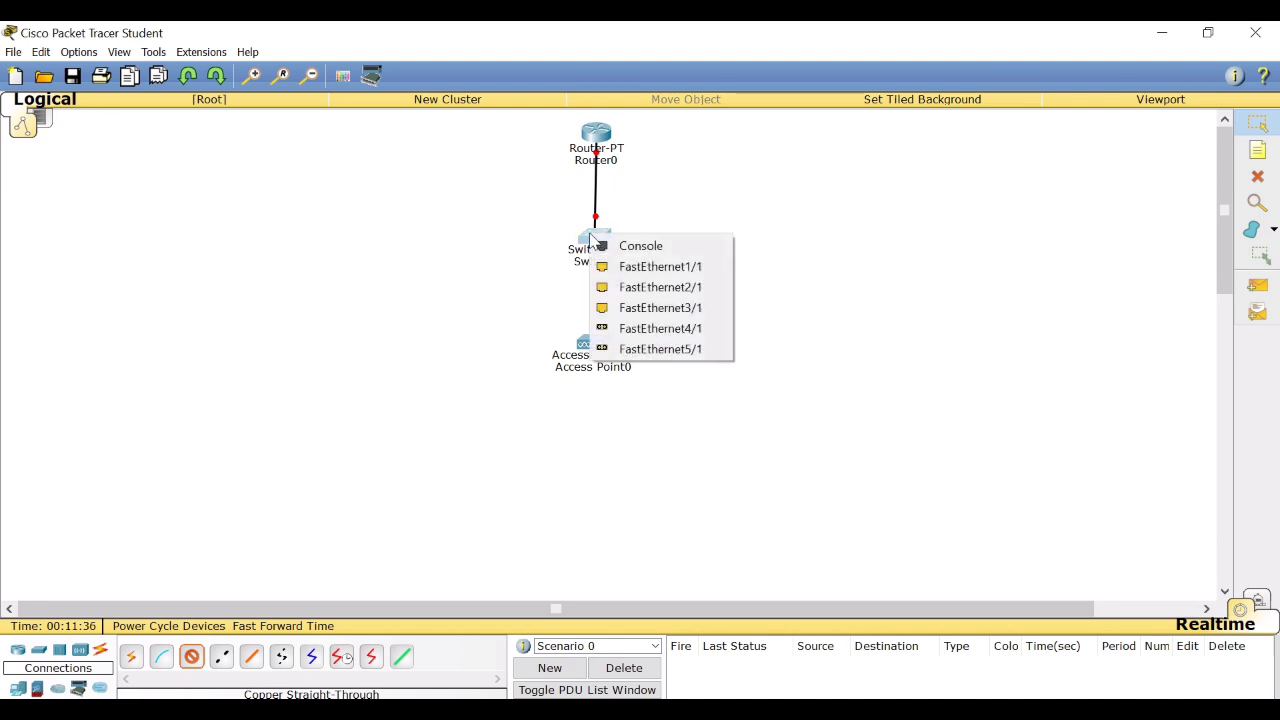
{"action": "left_click", "coordinate": [610, 267]}
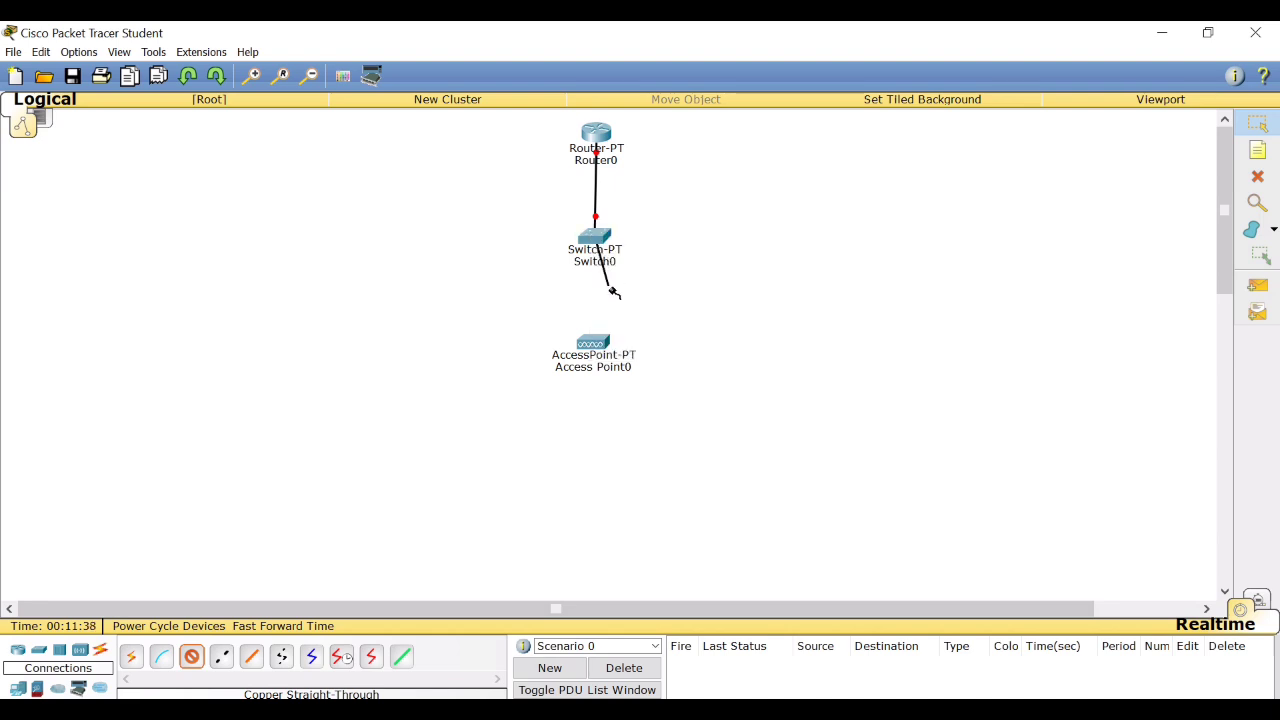
{"action": "left_click", "coordinate": [598, 340]}
{"action": "left_click", "coordinate": [622, 347]}
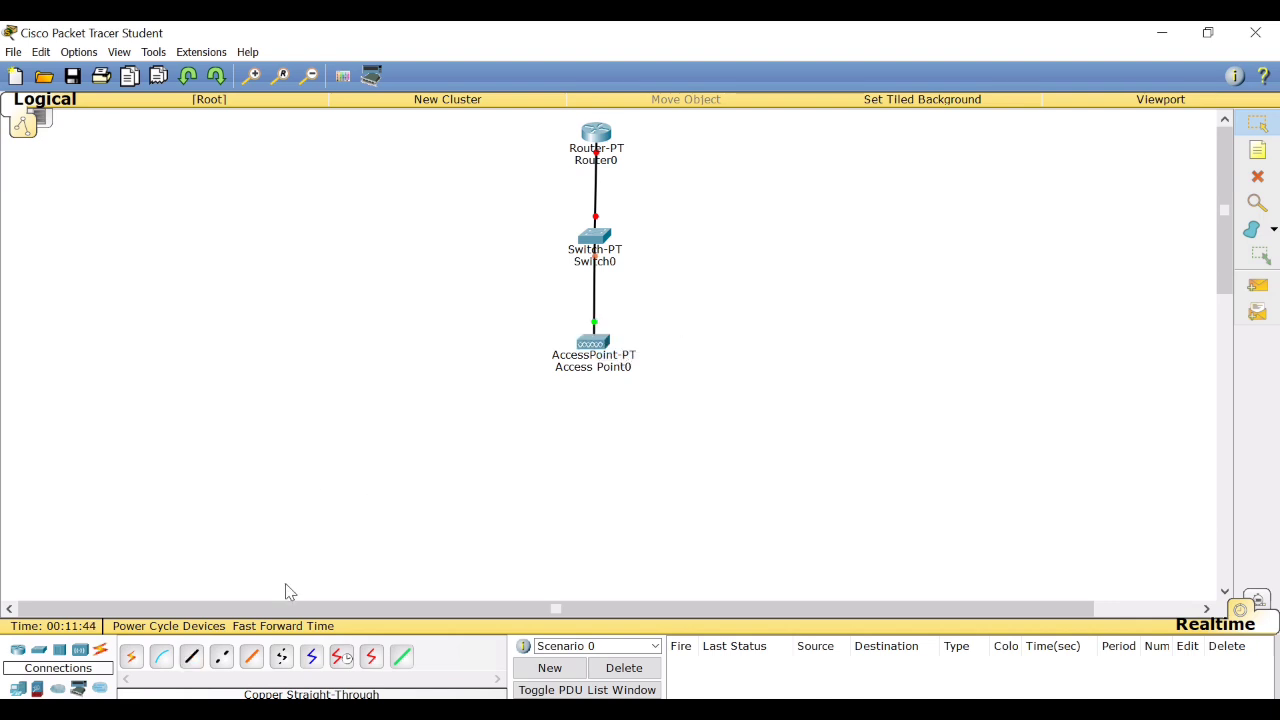
Place a PC-PT, a Laptop-PT and a SMARTPHONE-PT side by side in a row below the access point.
{"action": "left_click", "coordinate": [19, 689]}
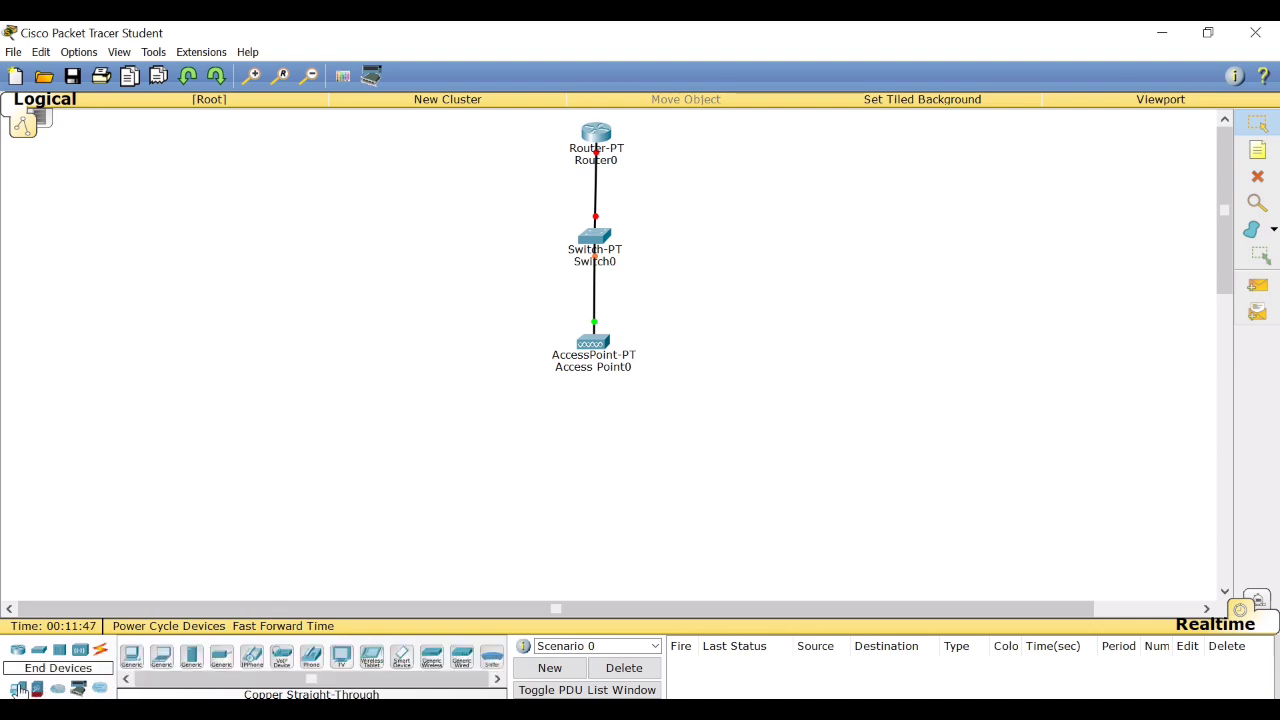
{"action": "left_click", "coordinate": [131, 655]}
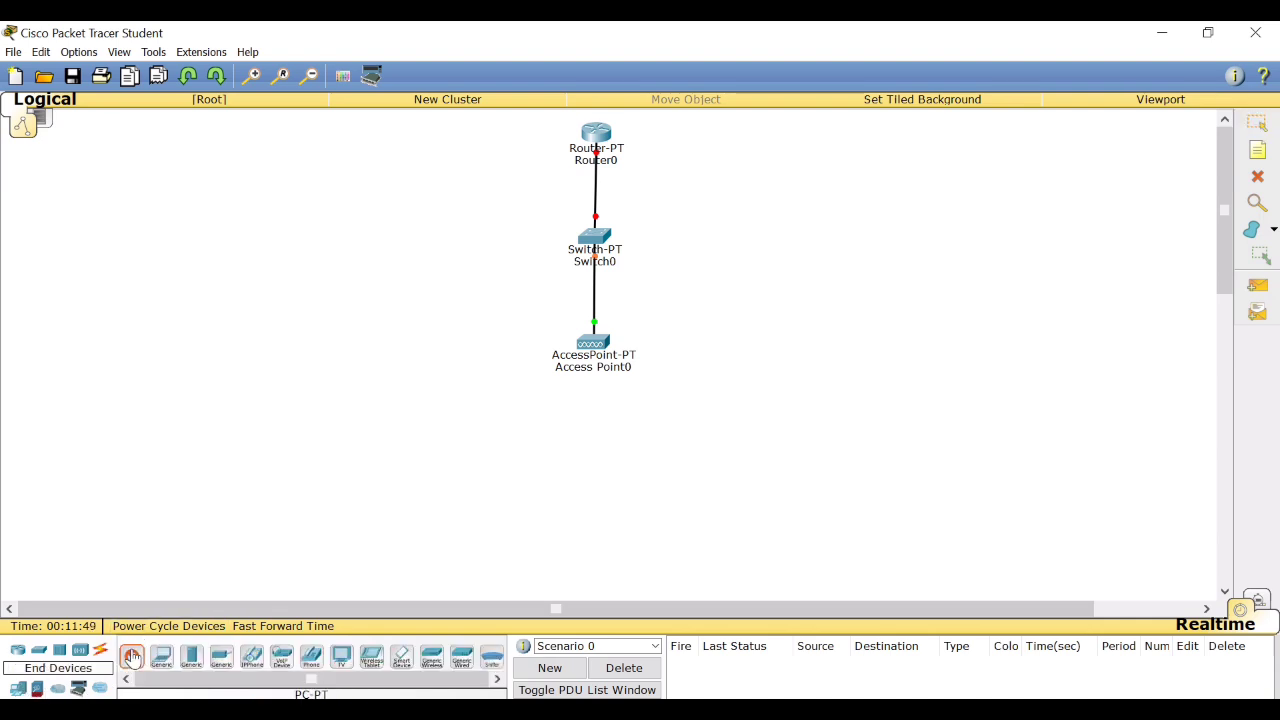
{"action": "left_click", "coordinate": [441, 490]}
{"action": "left_click_drag", "start_coordinate": [163, 658], "coordinate": [607, 500]}
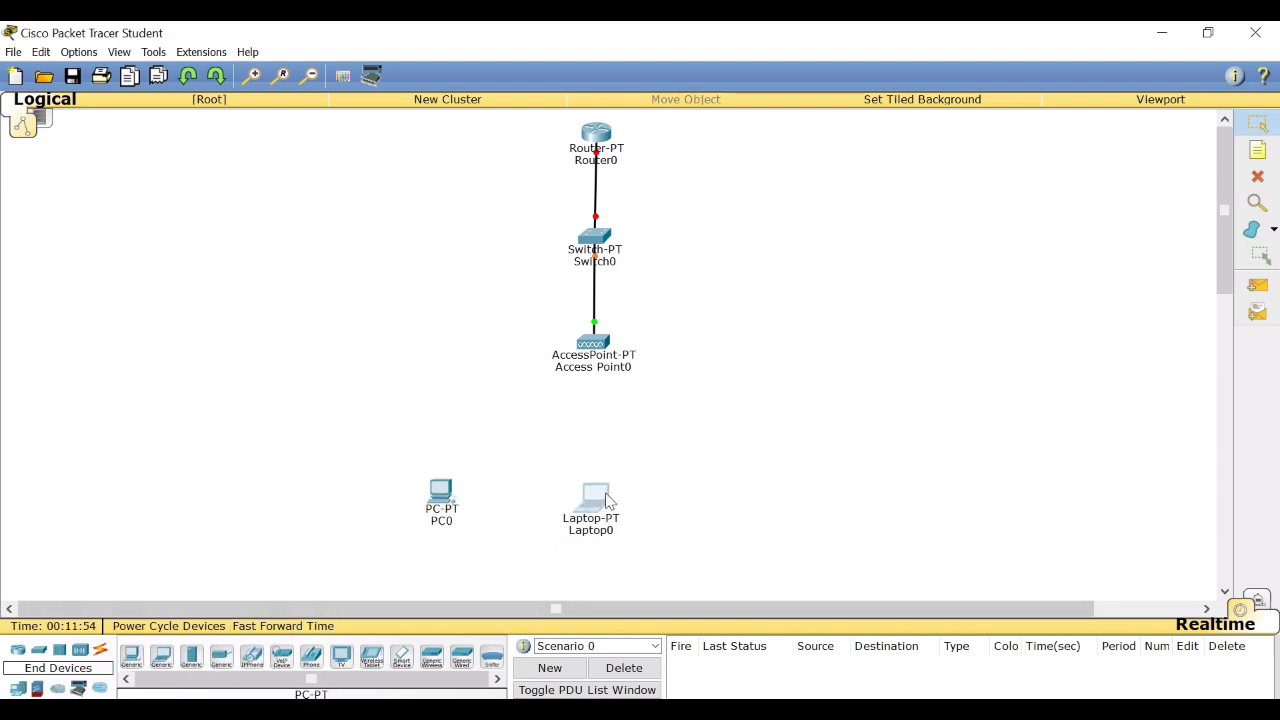
{"action": "left_click", "coordinate": [399, 656]}
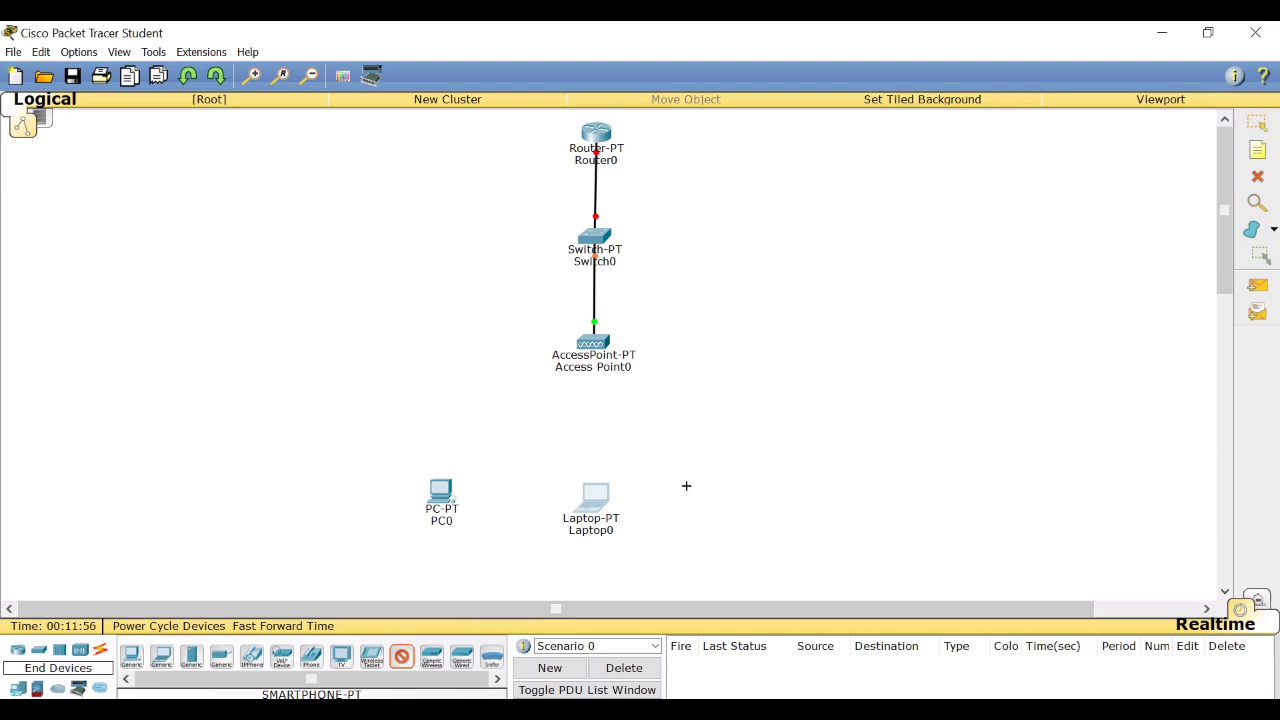
{"action": "left_click", "coordinate": [735, 499]}
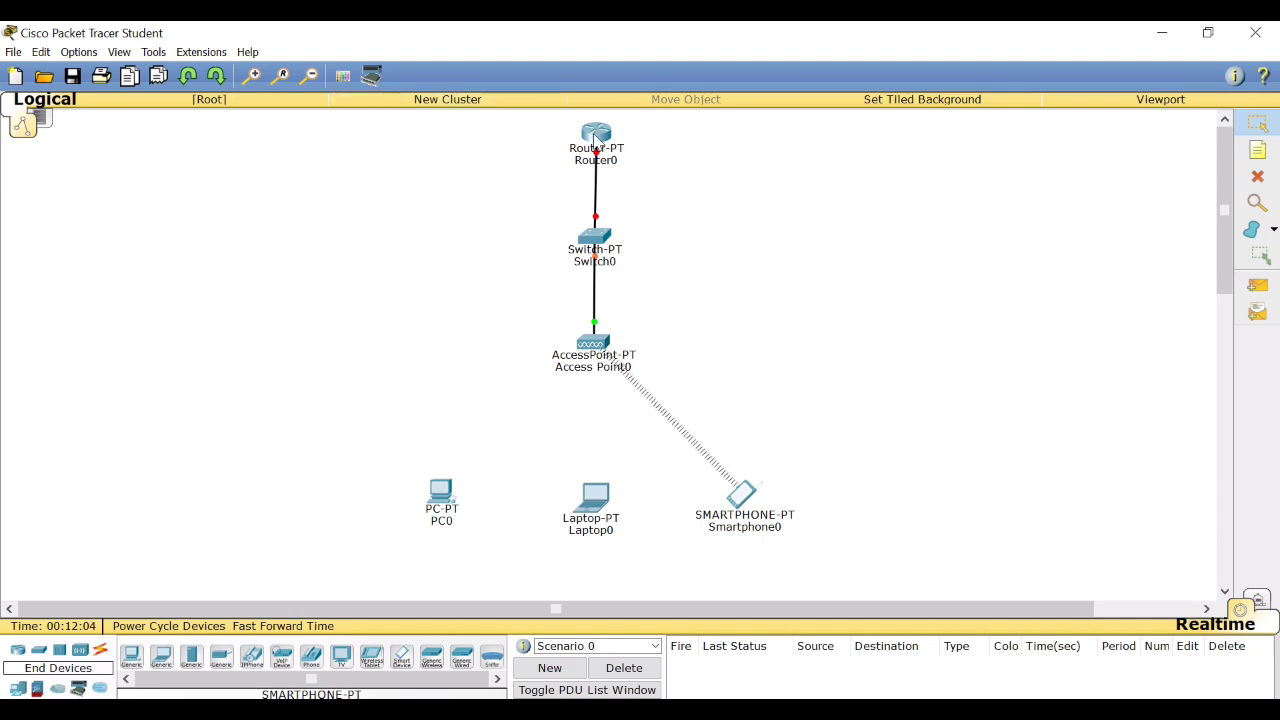
Open Router0's command line, decline the system configuration dialog with n and bring up the user prompt.
{"action": "left_click", "coordinate": [603, 137]}
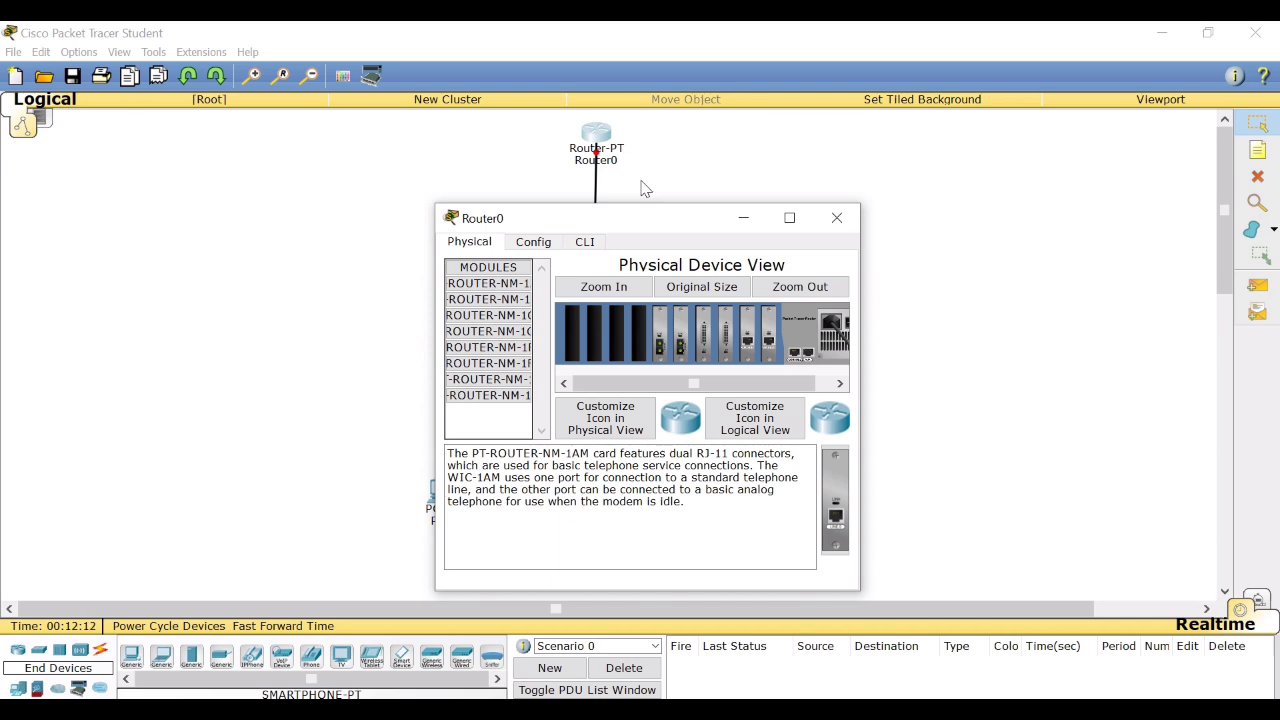
{"action": "left_click", "coordinate": [590, 246]}
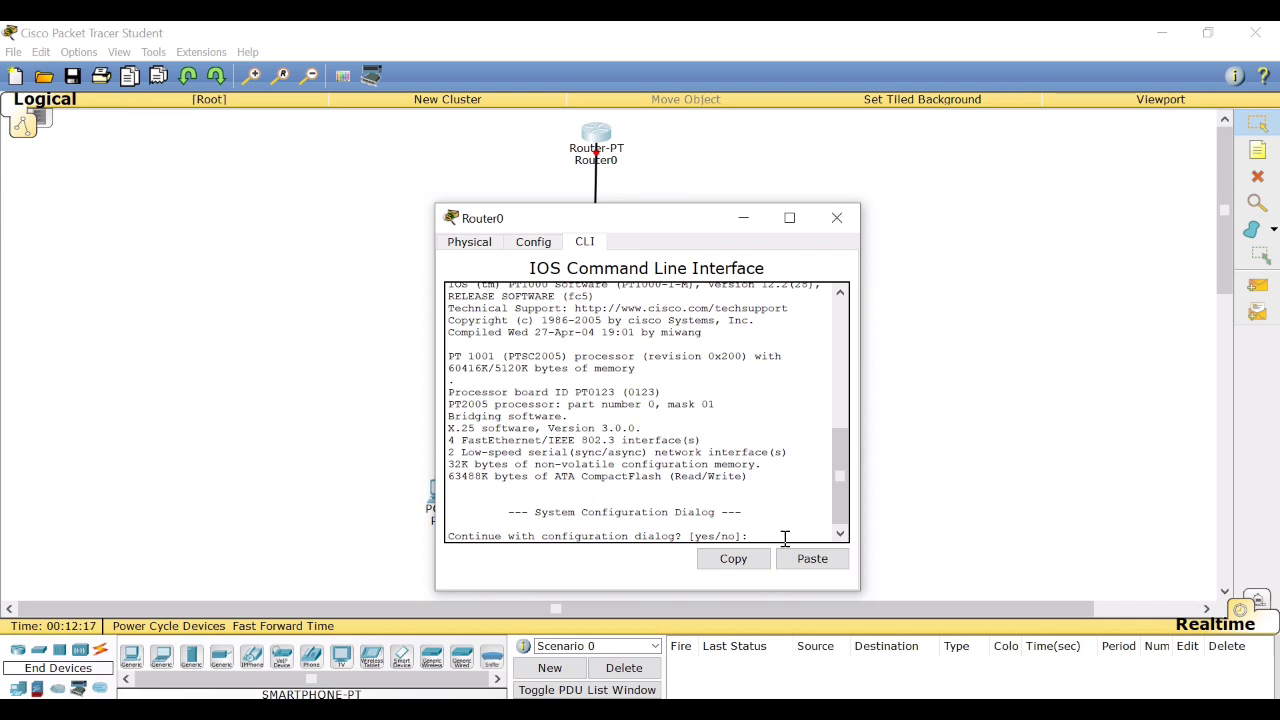
{"action": "type", "text": "n"}
{"action": "key", "text": "Return"}
Enter privileged mode with en and global configuration mode with conf t on Router0.
{"action": "key", "text": "Return"}
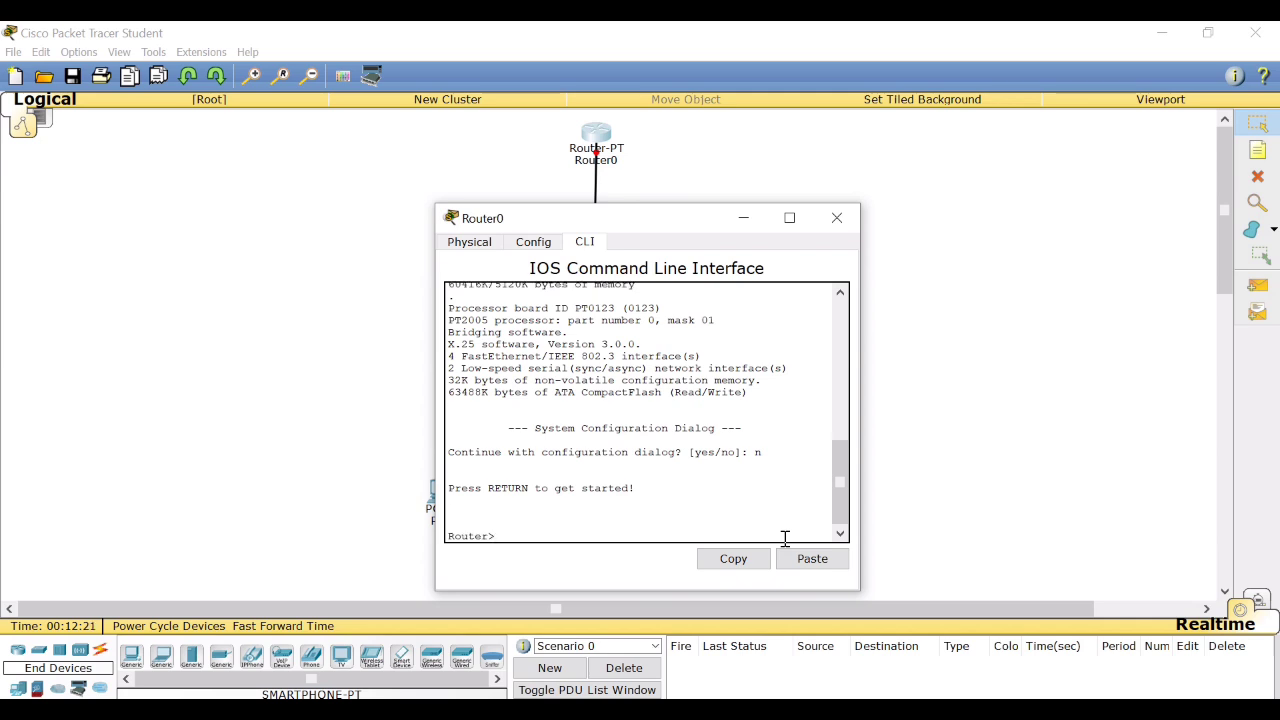
{"action": "type", "text": "en"}
{"action": "key", "text": "Return"}
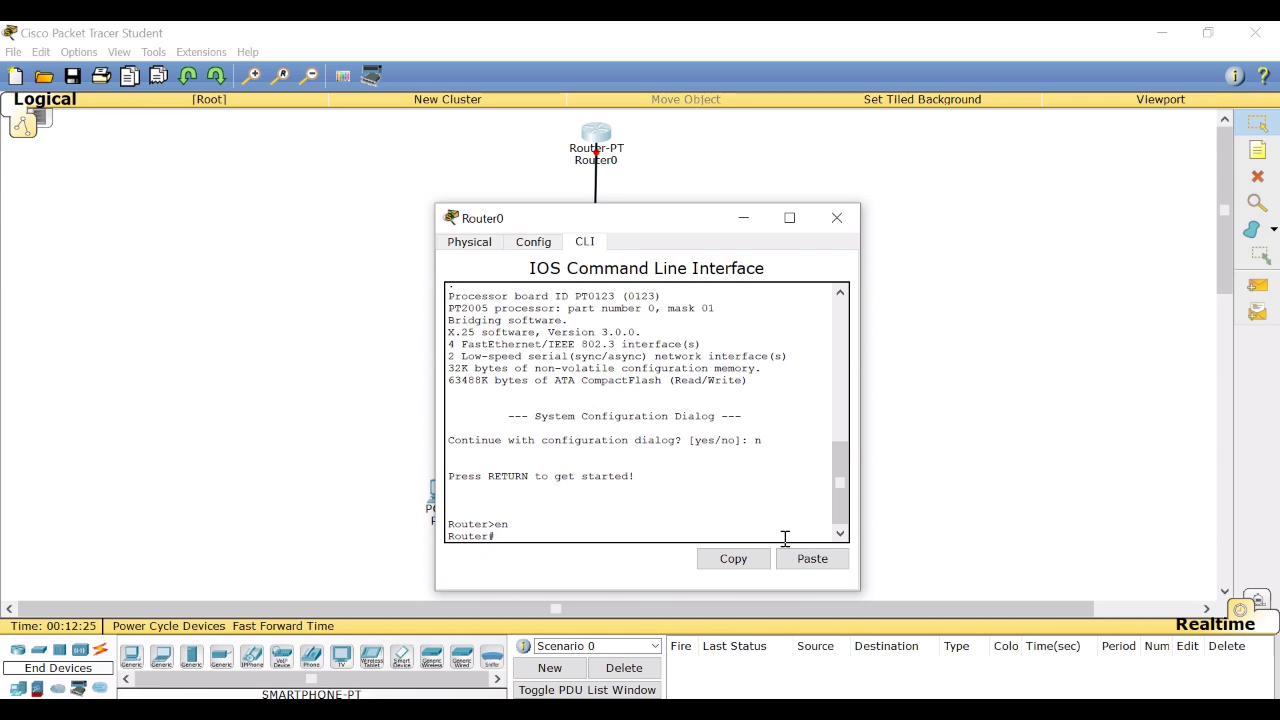
{"action": "type", "text": "conf t"}
{"action": "key", "text": "Return"}
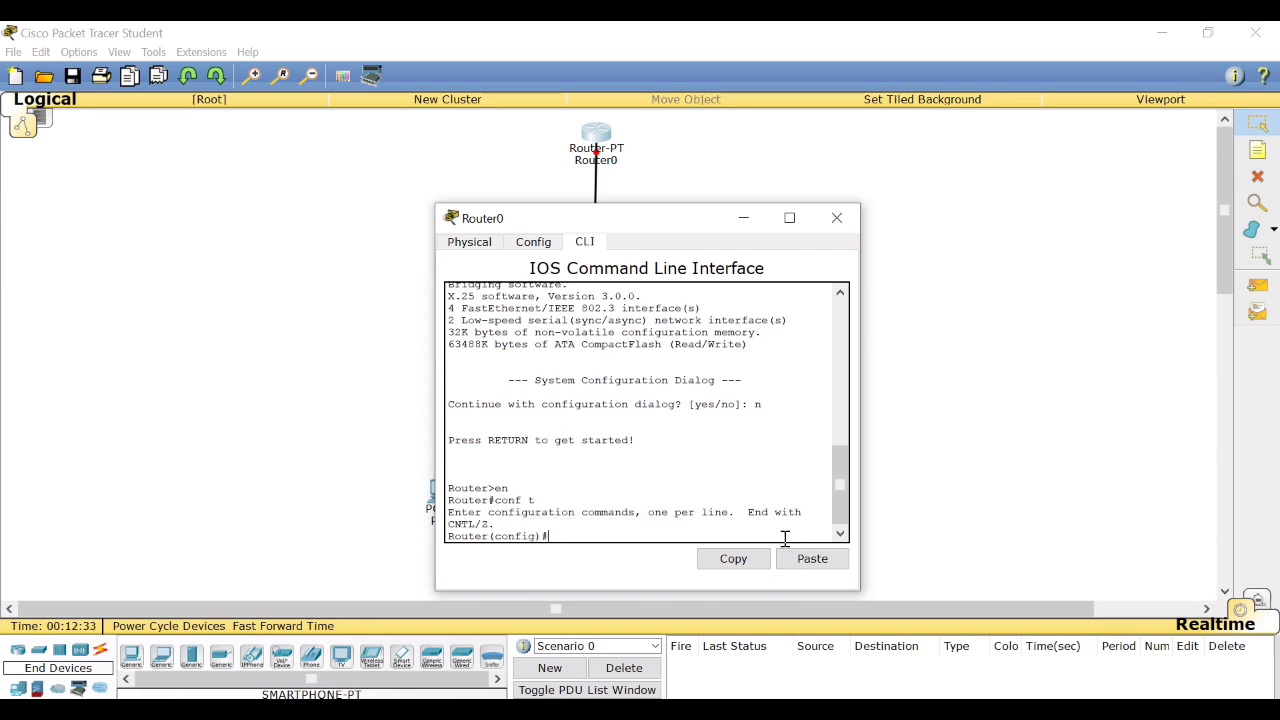
On Router0's interface fa0/0, set the IP address 192.168.2.1 with subnet mask 255.255.255.0.
{"action": "type", "text": "int fa0/0"}
{"action": "key", "text": "Return"}
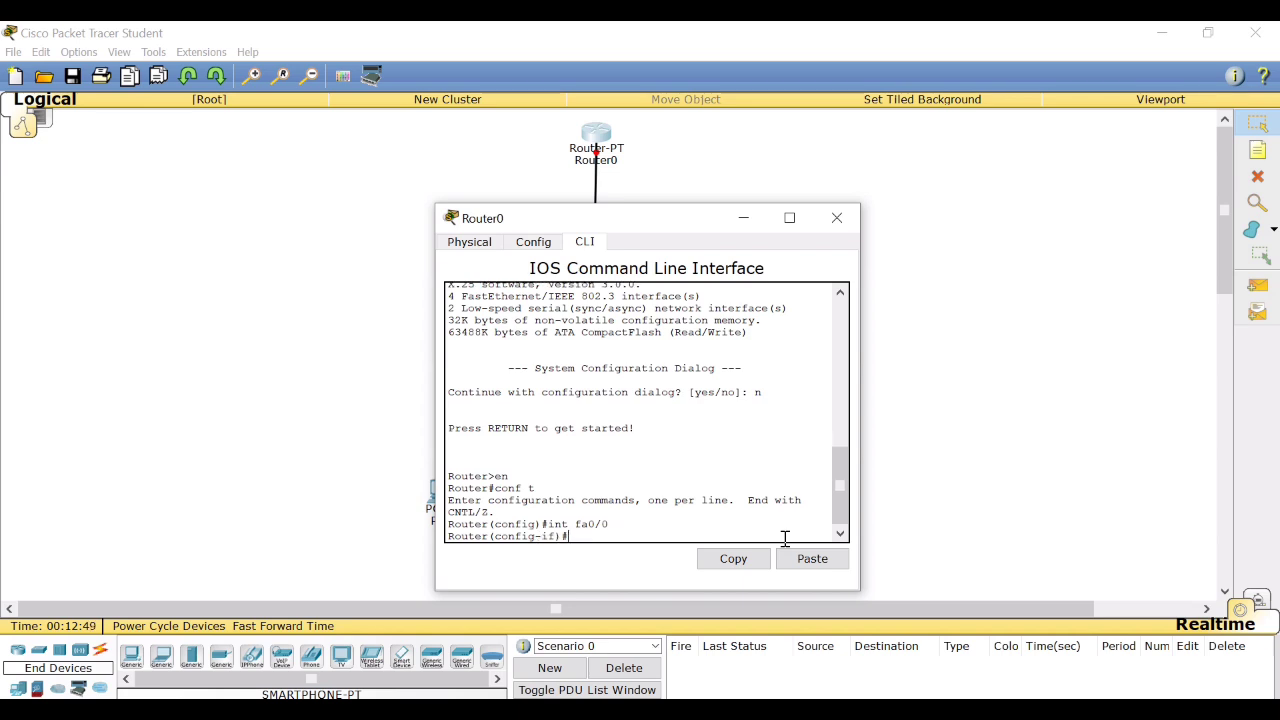
{"action": "type", "text": "ip add 192.168.2"}
{"action": "key", "text": "BackSpace"}
{"action": "type", "text": ".1 255.255.255.0"}
{"action": "key", "text": "Return"}
Enable Router0's interface fa0/0 with the command n sh and return to the interface prompt.
{"action": "type", "text": "n sh"}
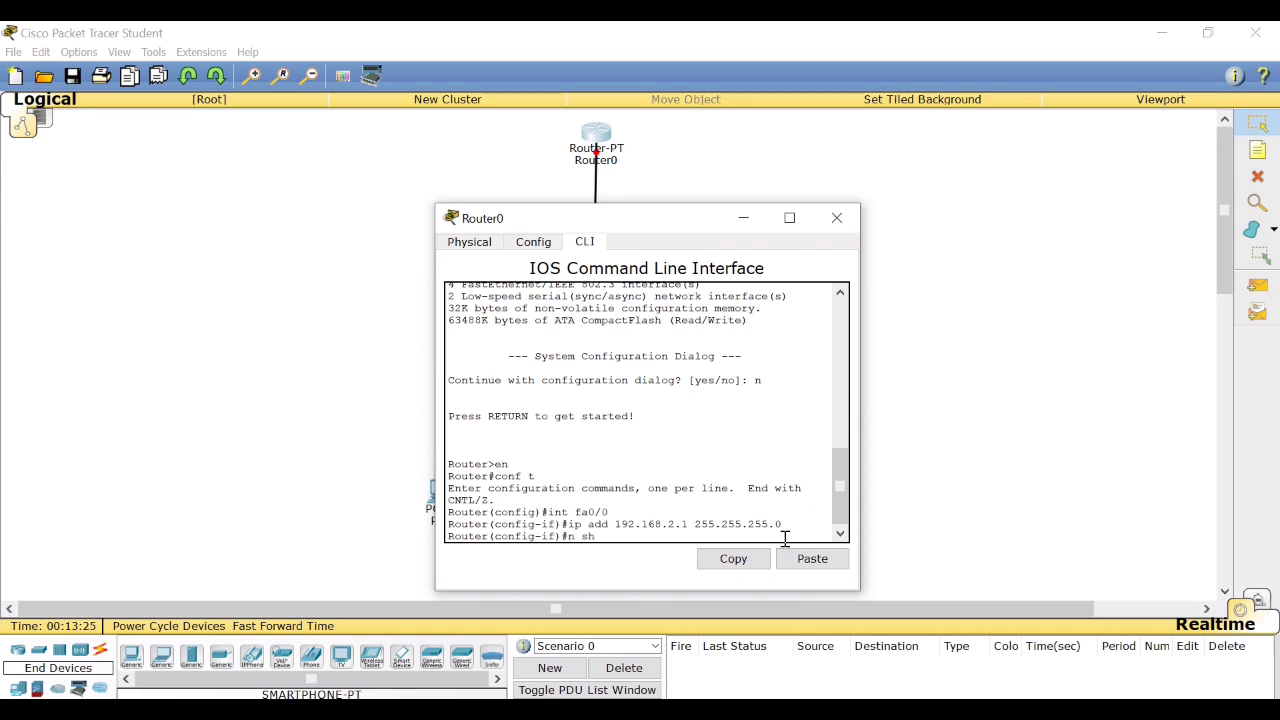
{"action": "key", "text": "Return"}
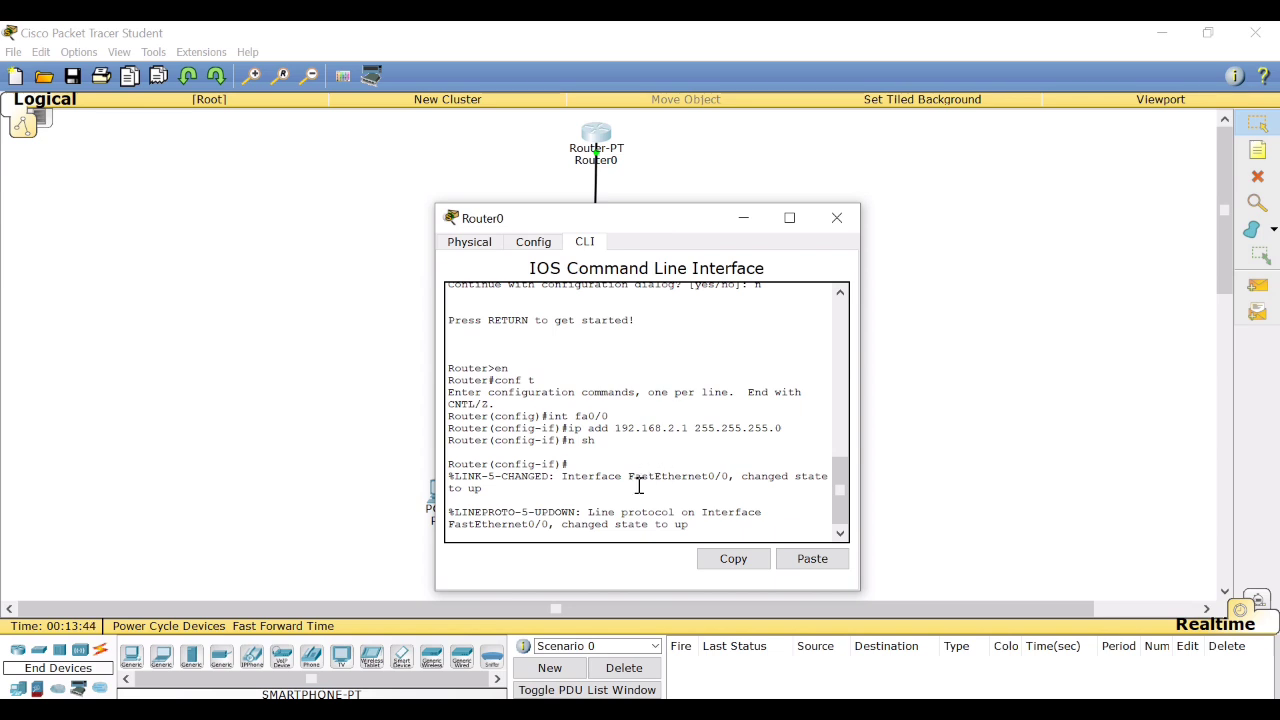
{"action": "key", "text": "Return"}
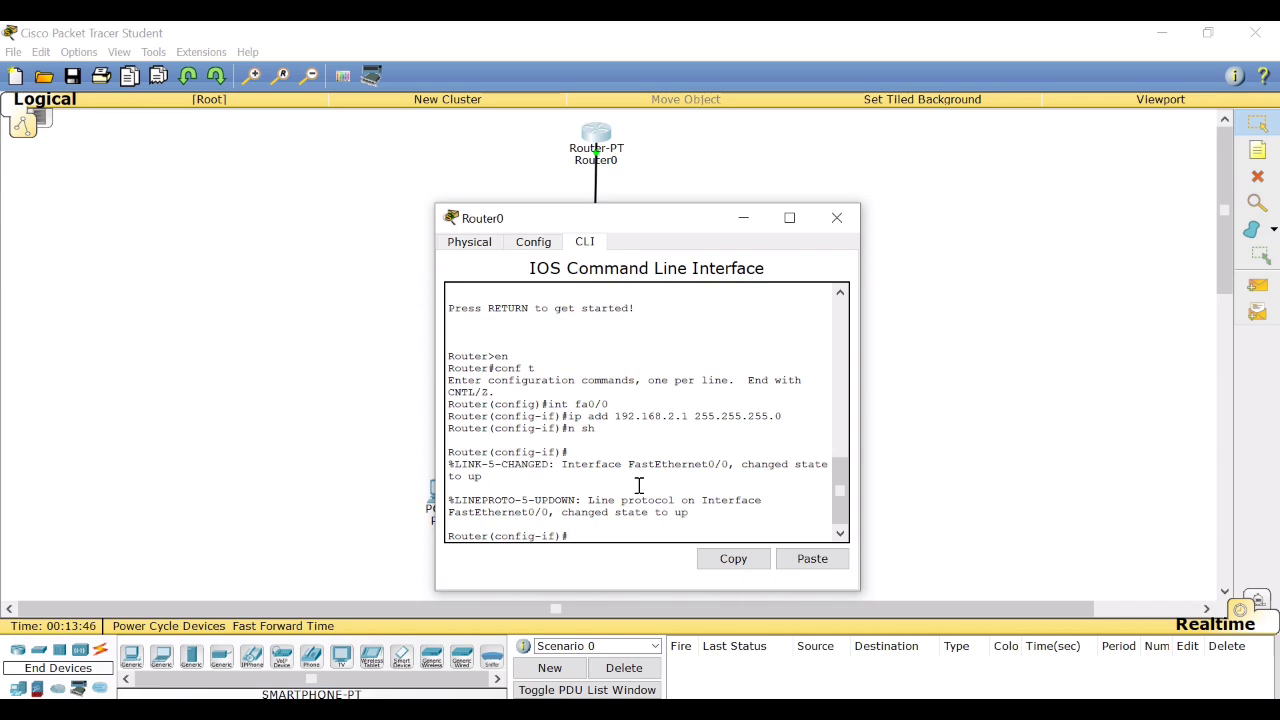
Create a DHCP pool named jaringan on Router0 with the ip dhcp pool command.
{"action": "type", "text": "ip dhcp pool jaringan"}
{"action": "key", "text": "Return"}
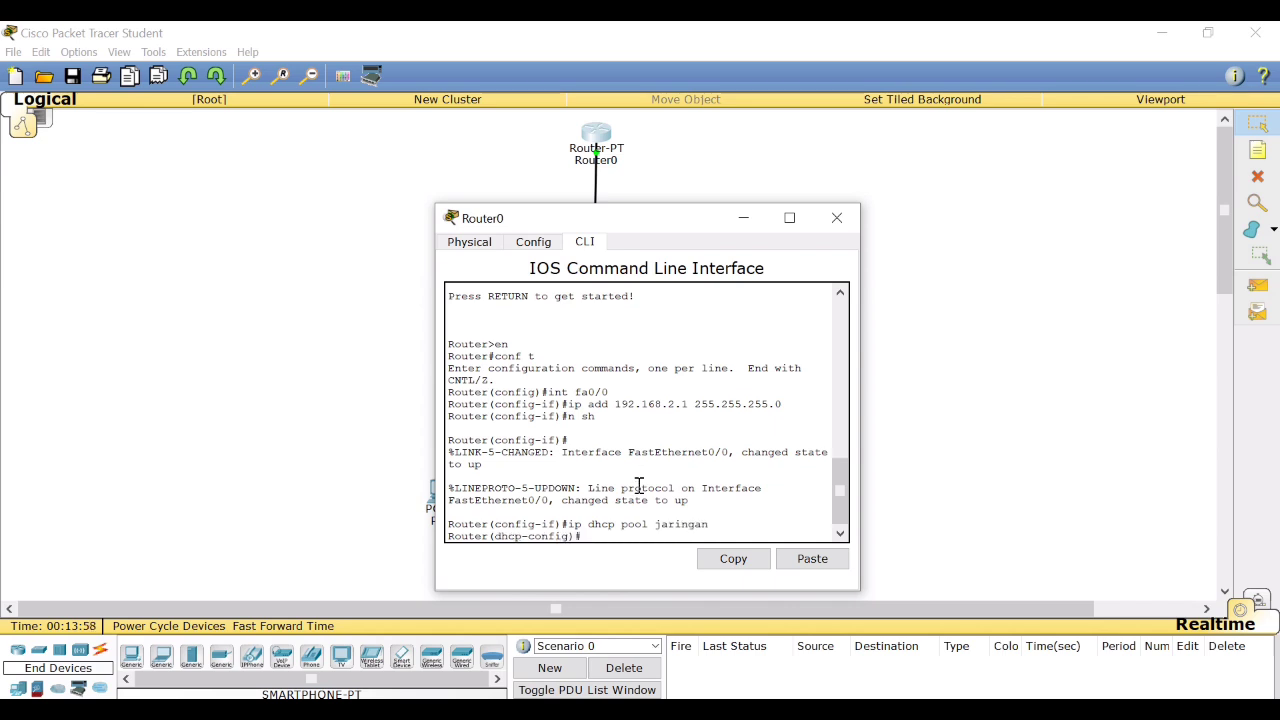
Set the default router of the jaringan DHCP pool to 192.168.2.1.
{"action": "type", "text": "default-rout"}
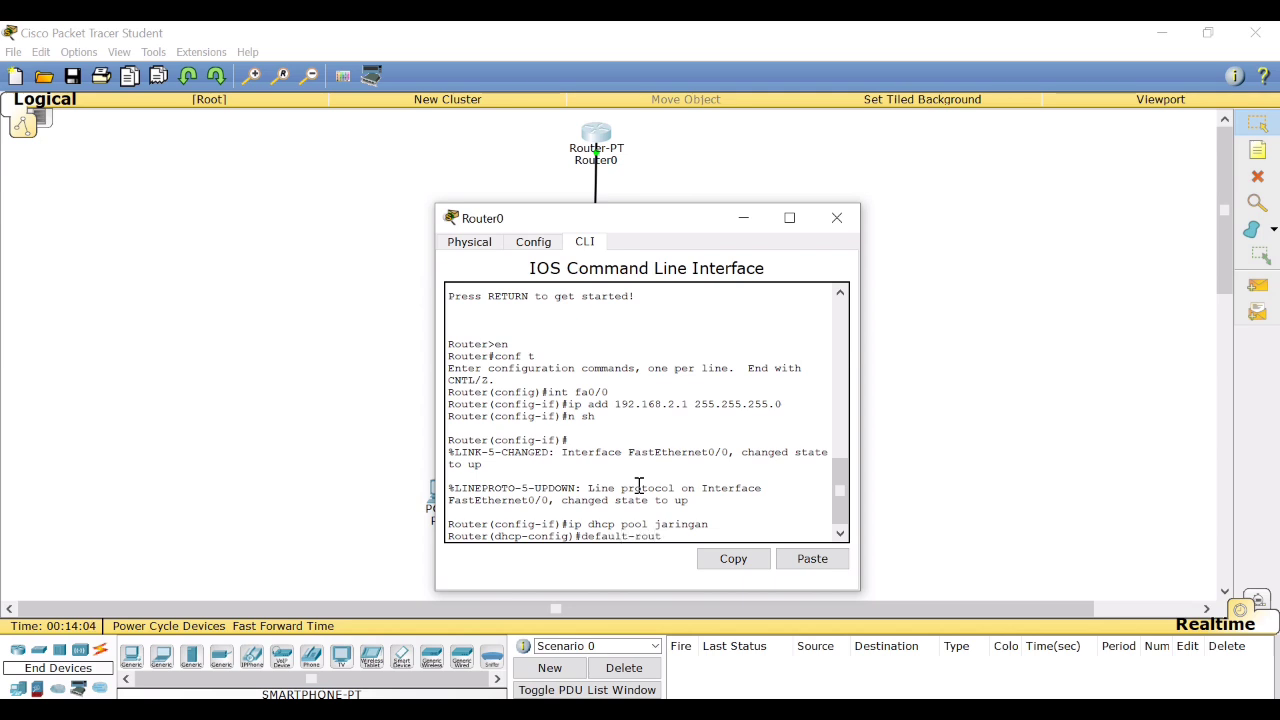
{"action": "type", "text": "er 192.168.2.1"}
{"action": "key", "text": "Return"}
Set the jaringan DHCP pool's network to 192.168.2.0 with mask 255.255.255.0.
{"action": "type", "text": "network"}
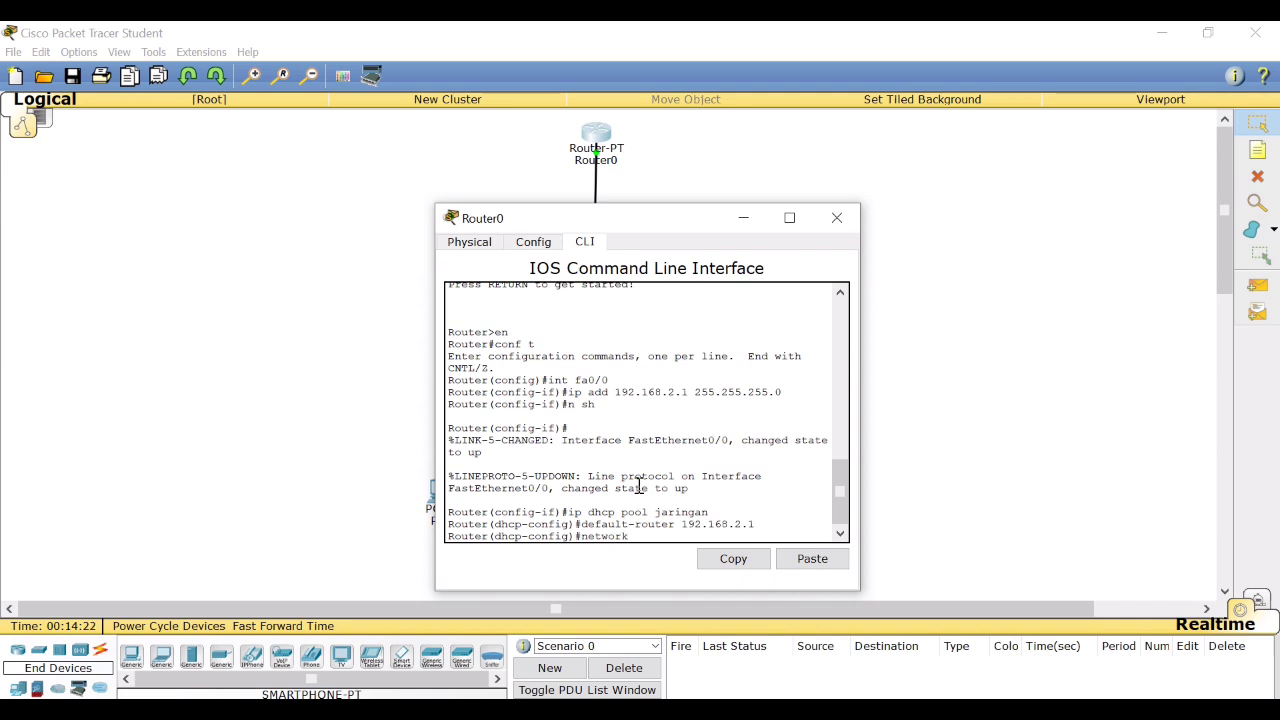
{"action": "type", "text": " 192.168.2.0 255.255.255.0"}
{"action": "key", "text": "Return"}
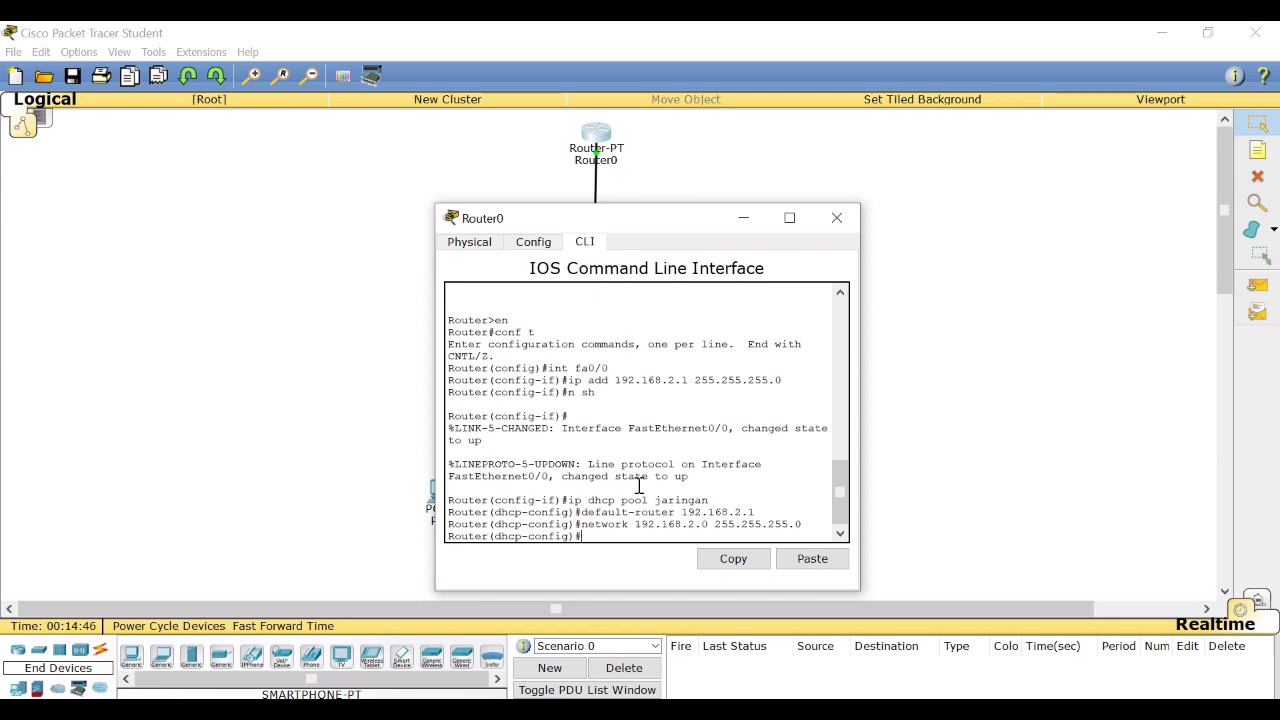
Set the jaringan DHCP pool's DNS server to 192.168.2.1 with the dns-server command and leave Router0's window.
{"action": "type", "text": "dns-server 192.168.2.%DHCPD-4-"}
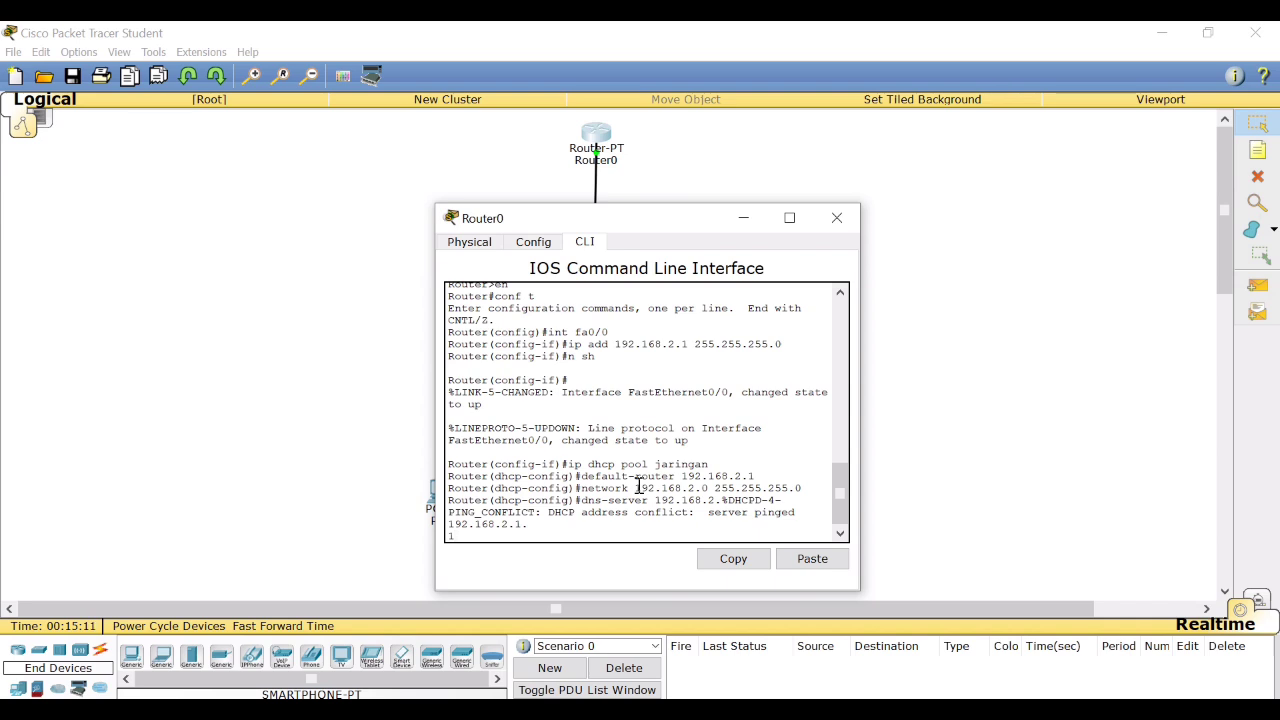
{"action": "key", "text": "BackSpace"}
{"action": "left_click", "coordinate": [752, 220]}
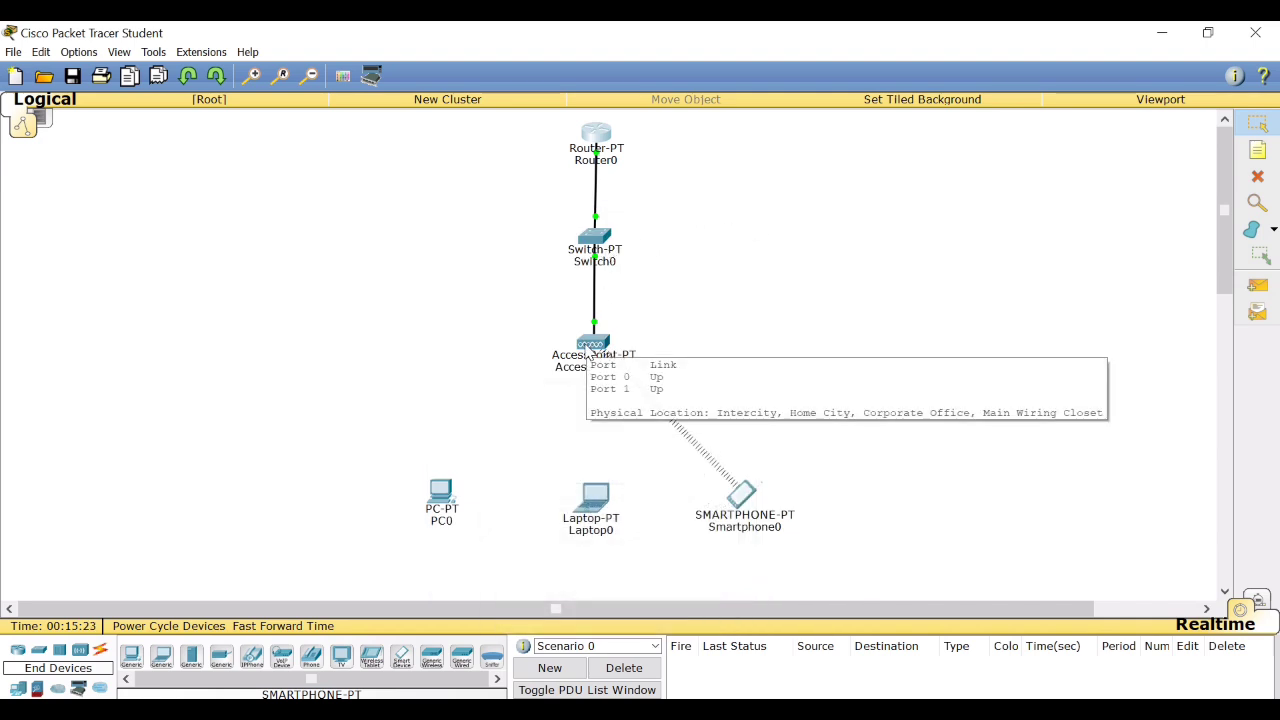
Set the SSID of Access Point0's Port 1 to jaringan.
{"action": "left_click", "coordinate": [587, 348]}
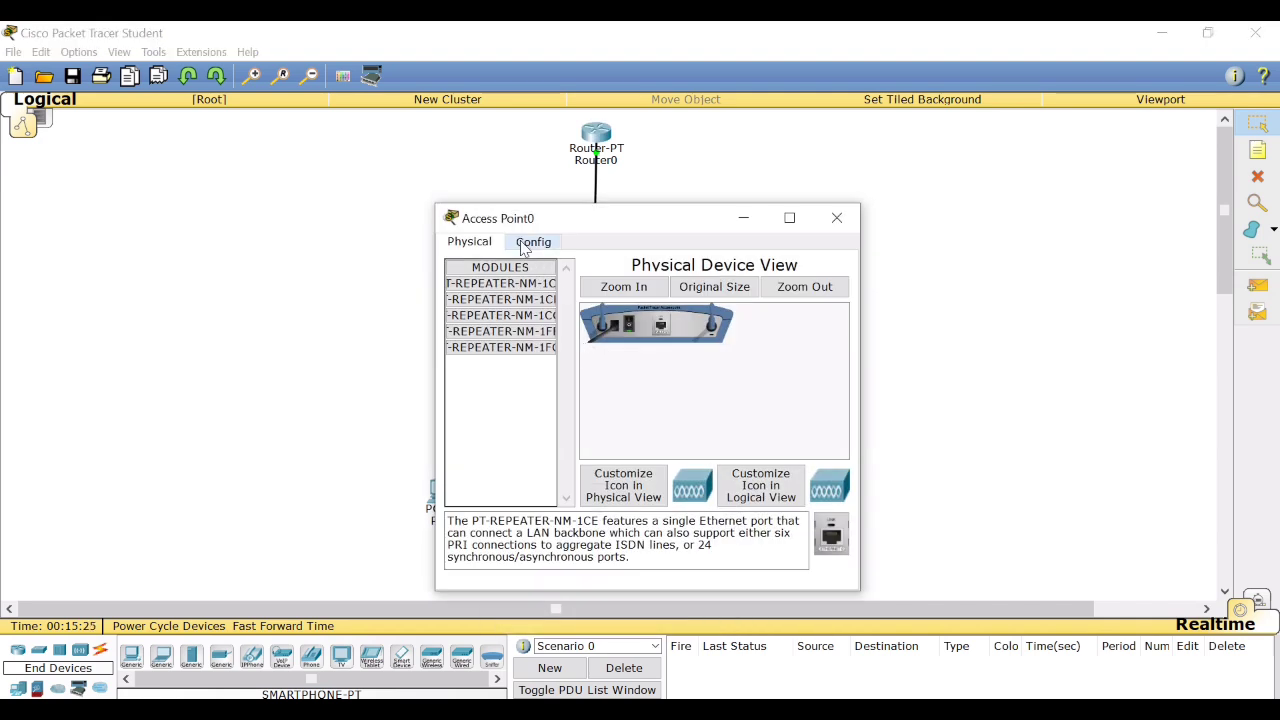
{"action": "left_click", "coordinate": [524, 246]}
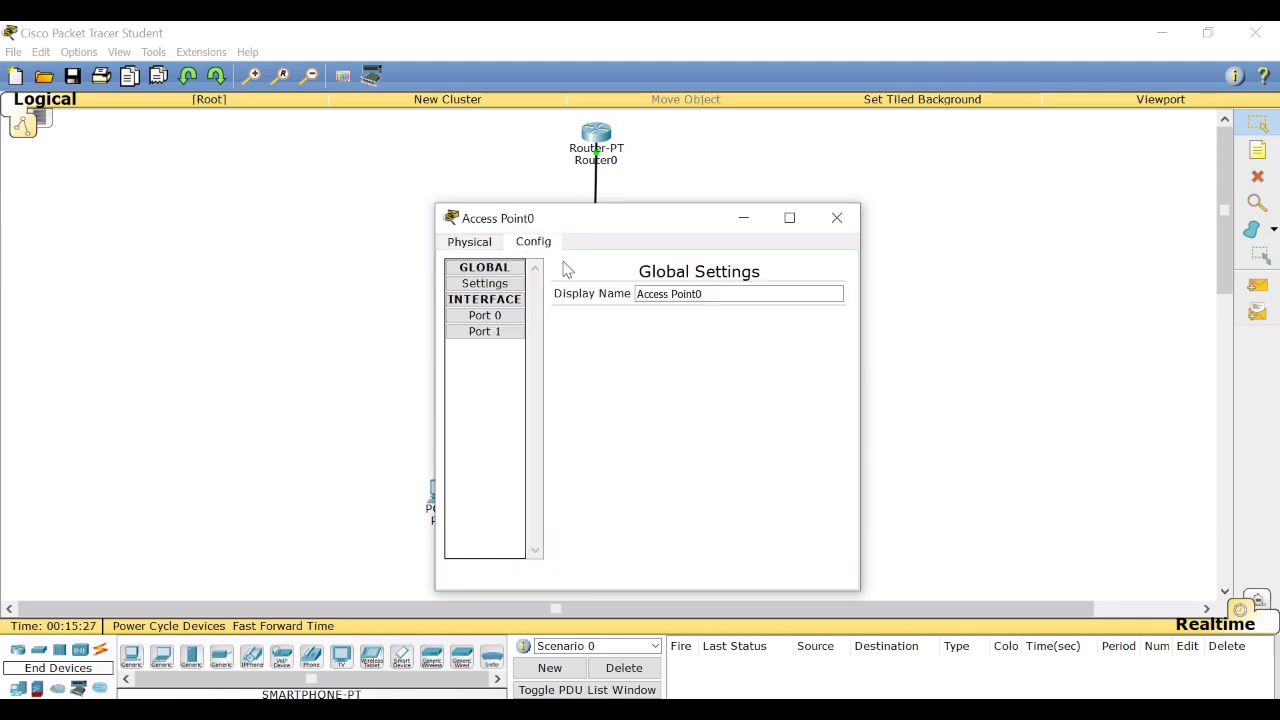
{"action": "left_click", "coordinate": [501, 336]}
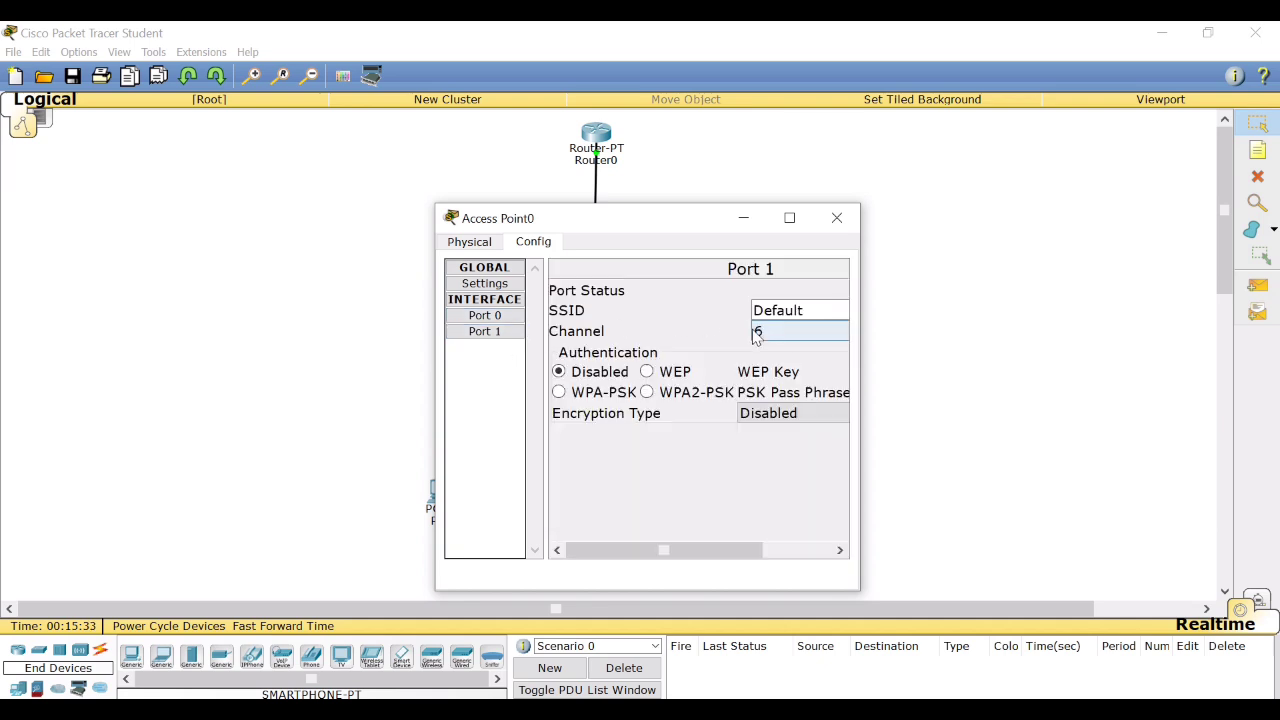
{"action": "left_click", "coordinate": [826, 317]}
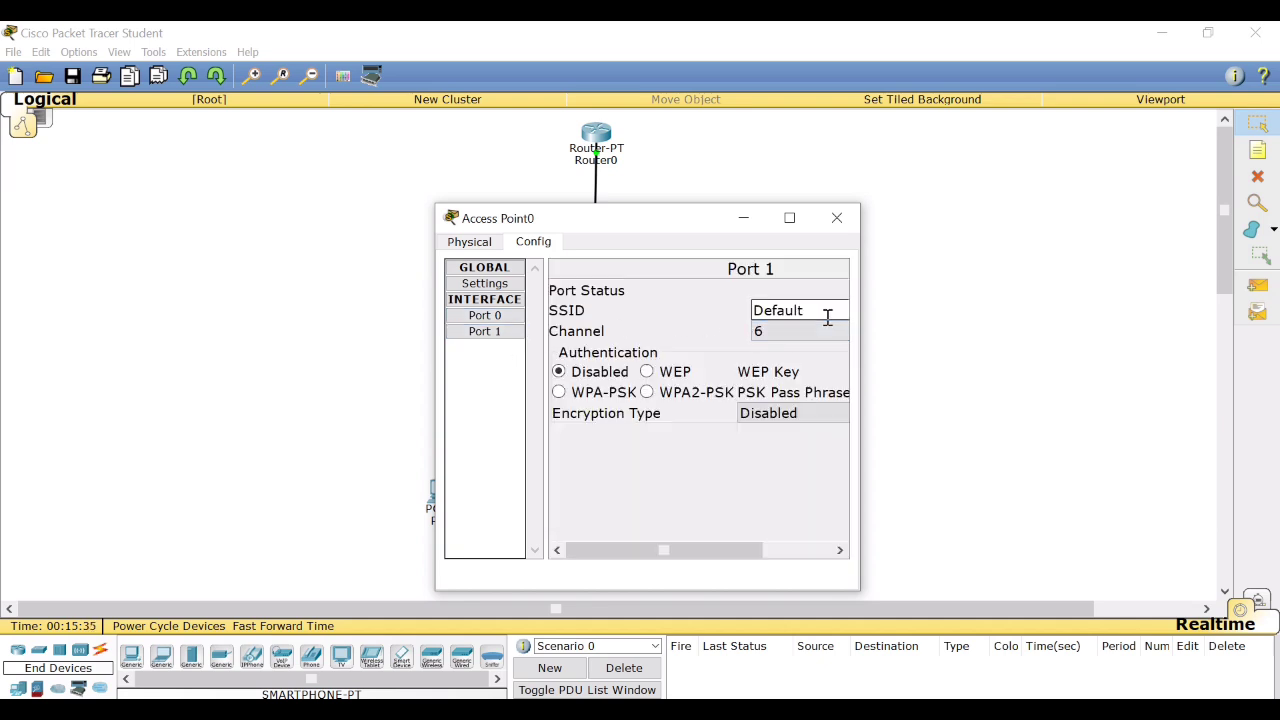
{"action": "key", "text": "BackSpace"}
{"action": "key", "text": "BackSpace"}
{"action": "key", "text": "BackSpace"}
{"action": "key", "text": "BackSpace"}
{"action": "key", "text": "BackSpace"}
{"action": "key", "text": "BackSpace"}
{"action": "key", "text": "BackSpace"}
{"action": "type", "text": "jaringan"}
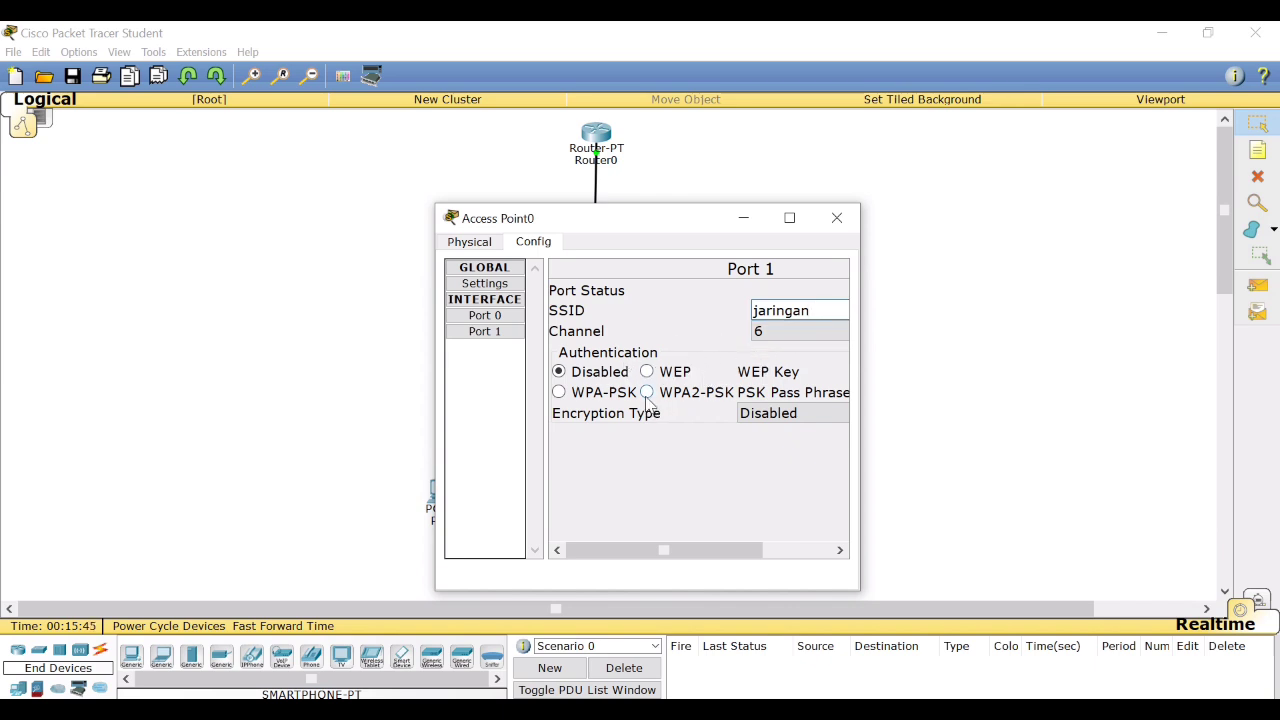
Secure Access Point0's Port 1 with WPA2-PSK authentication and enter the PSK pass phrase.
{"action": "left_click", "coordinate": [647, 393]}
{"action": "left_click_drag", "start_coordinate": [685, 562], "coordinate": [808, 551]}
{"action": "left_click", "coordinate": [792, 395]}
{"action": "type", "text": "1"}
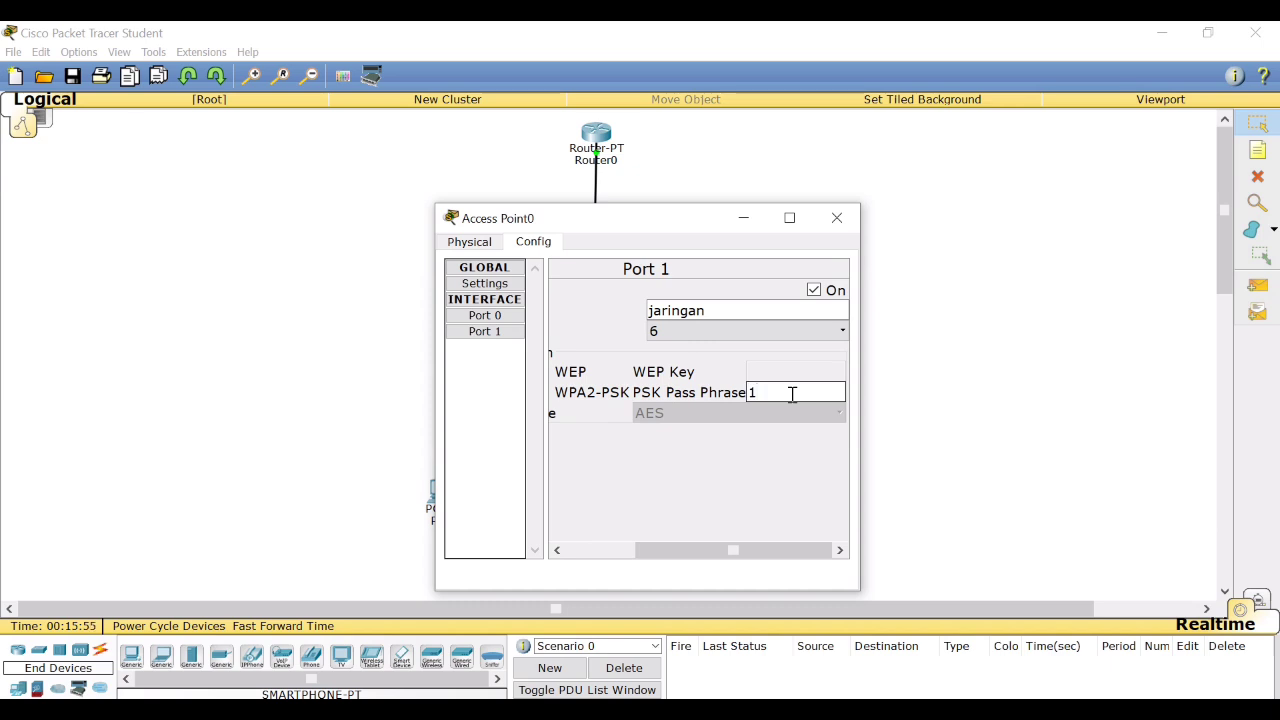
{"action": "type", "text": "2345678"}
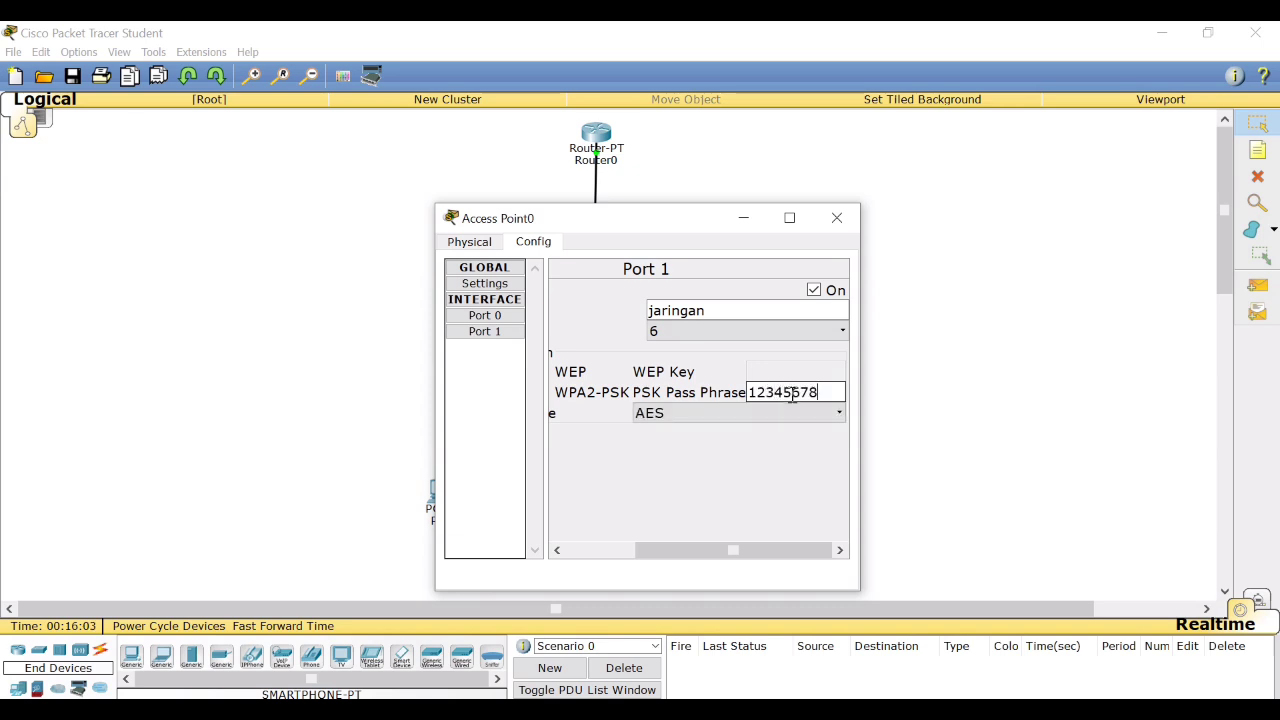
{"action": "left_click", "coordinate": [838, 218]}
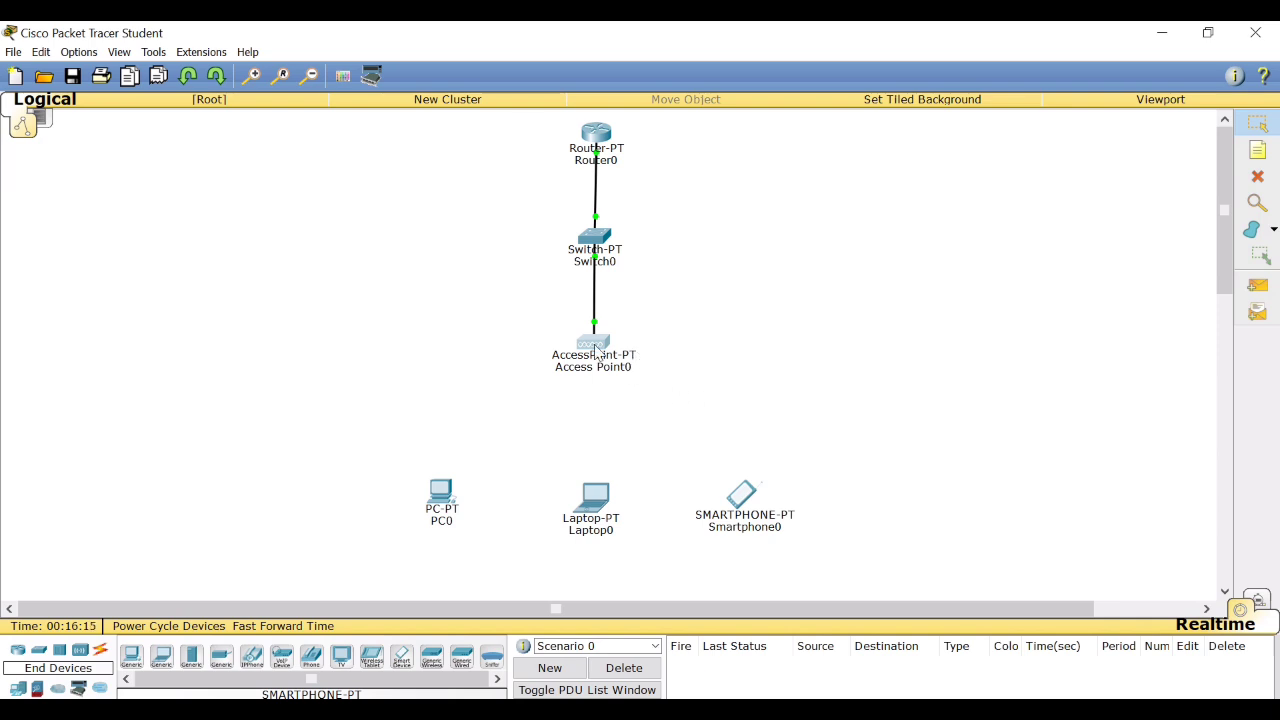
Replace PC0's wired network module with the WMP300N wireless module, keeping the PC powered off during the swap.
{"action": "left_click", "coordinate": [437, 507]}
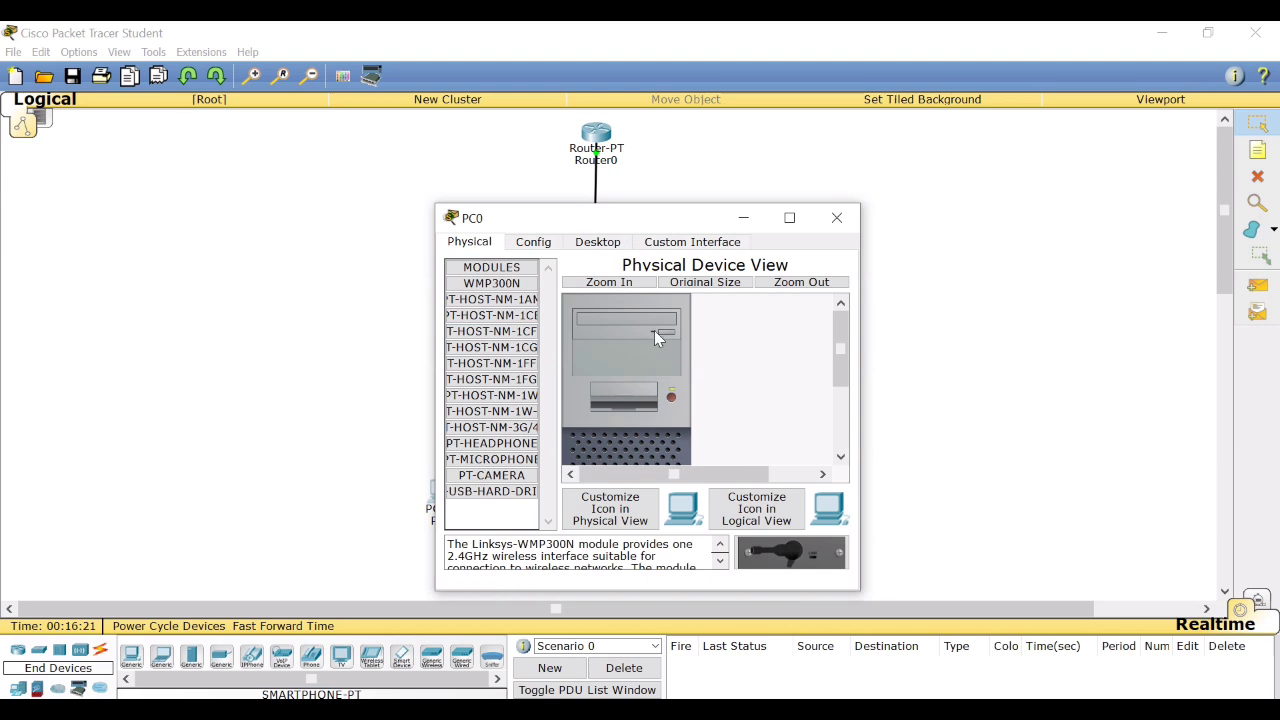
{"action": "left_click", "coordinate": [837, 217]}
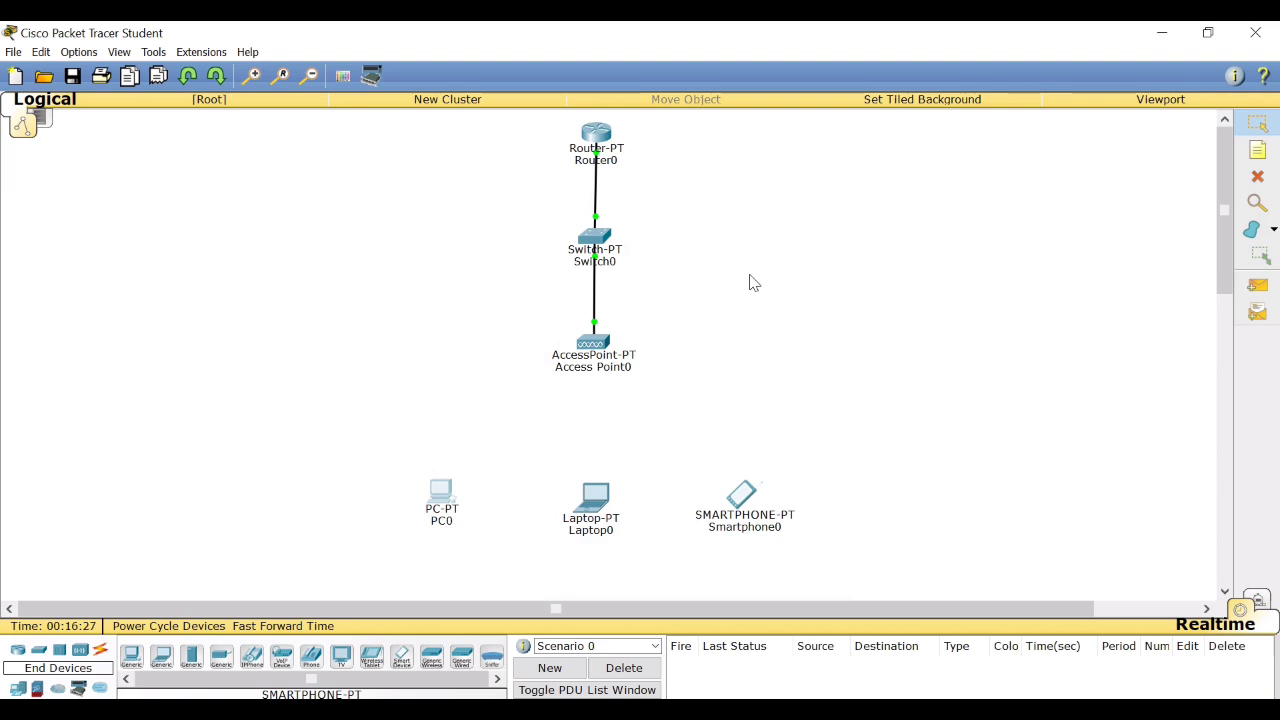
{"action": "left_click", "coordinate": [445, 490]}
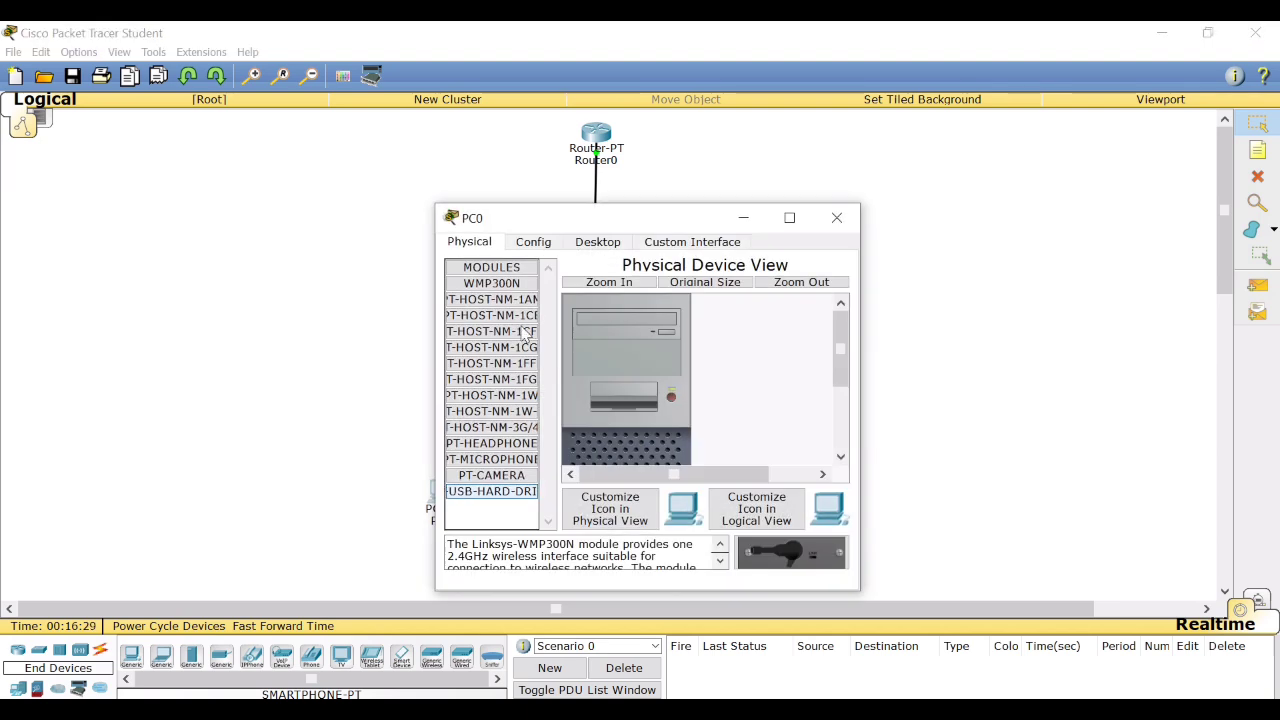
{"action": "left_click", "coordinate": [537, 246]}
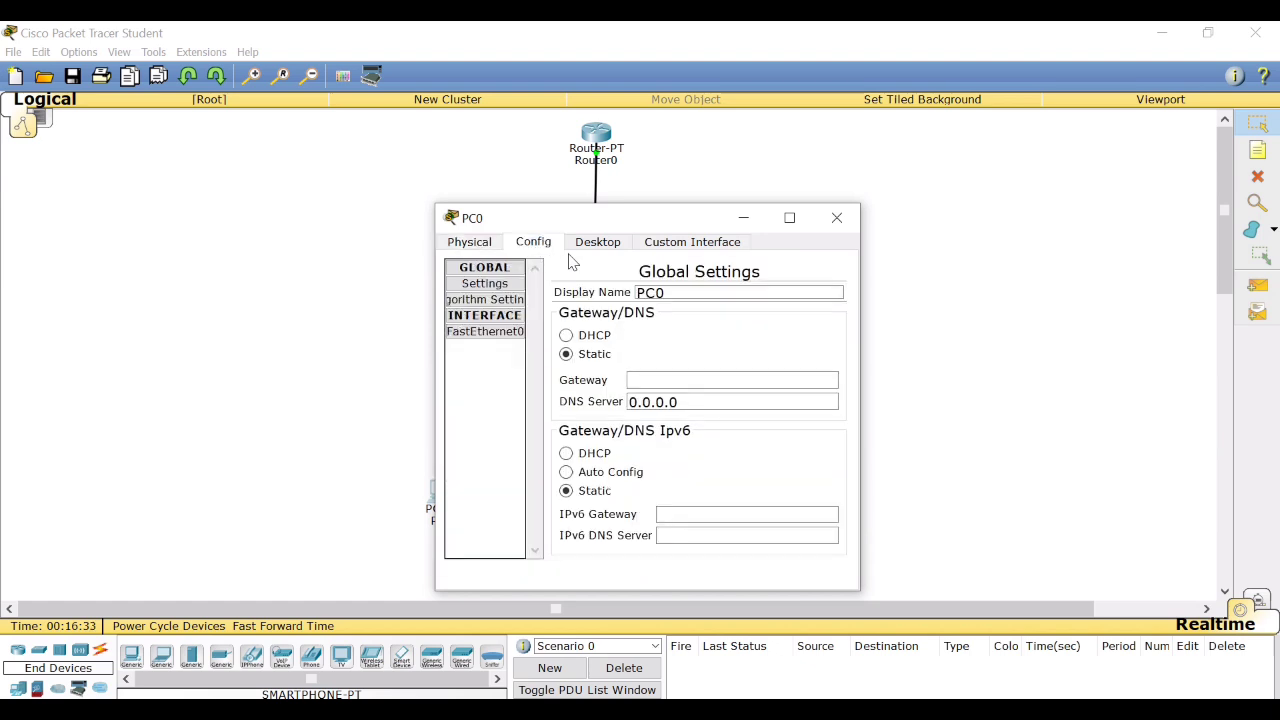
{"action": "left_click", "coordinate": [510, 339]}
{"action": "left_click", "coordinate": [475, 244]}
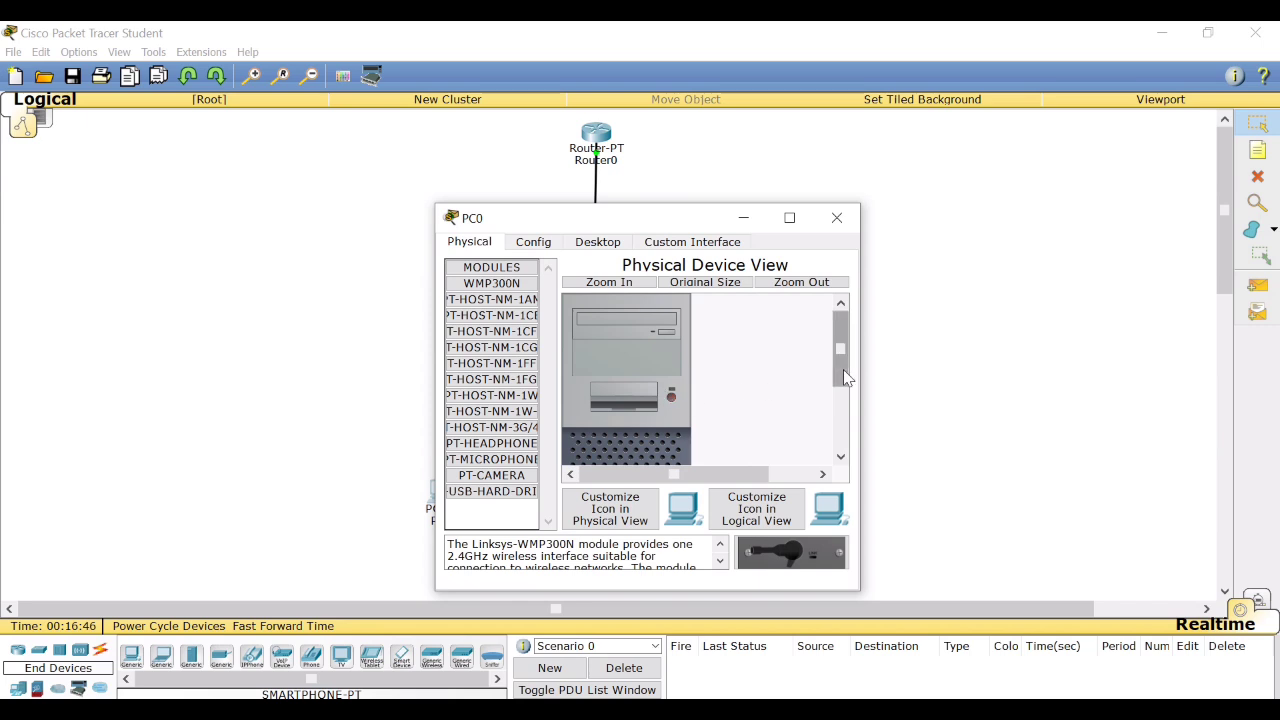
{"action": "left_click_drag", "start_coordinate": [843, 369], "coordinate": [843, 430]}
{"action": "left_click_drag", "start_coordinate": [617, 434], "coordinate": [806, 558]}
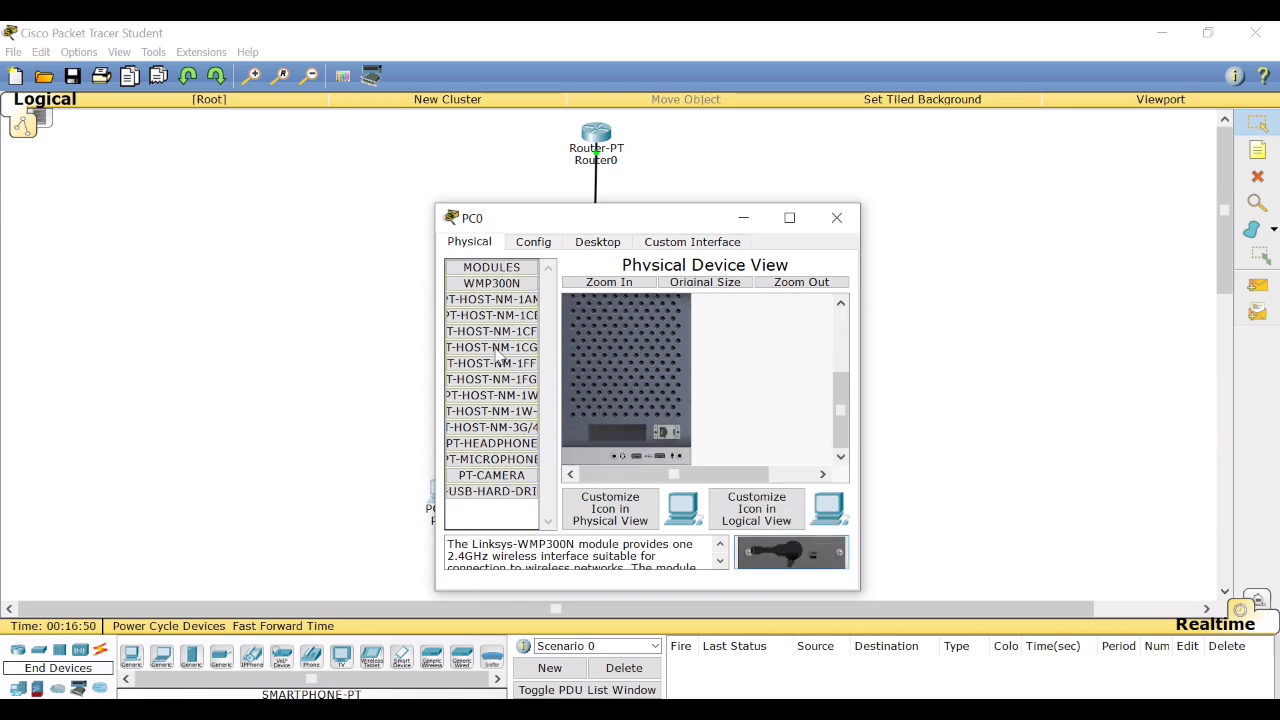
{"action": "left_click_drag", "start_coordinate": [479, 292], "coordinate": [626, 431]}
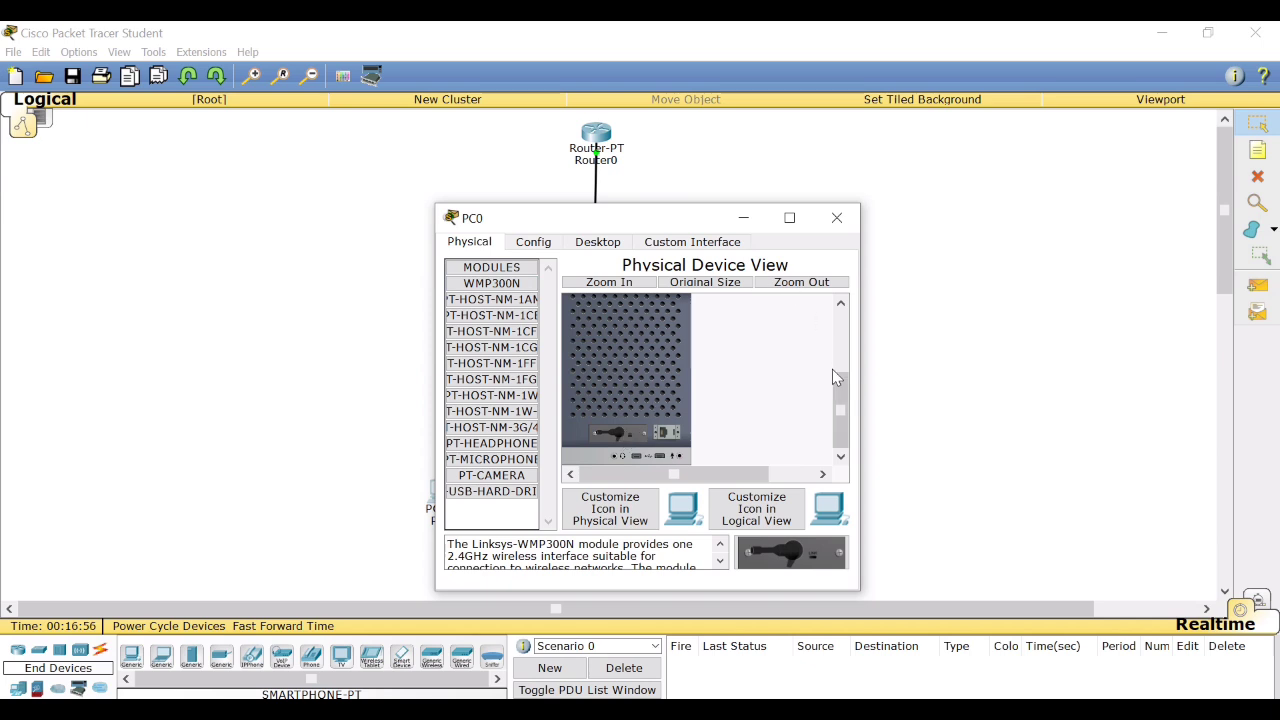
{"action": "left_click_drag", "start_coordinate": [835, 396], "coordinate": [837, 330]}
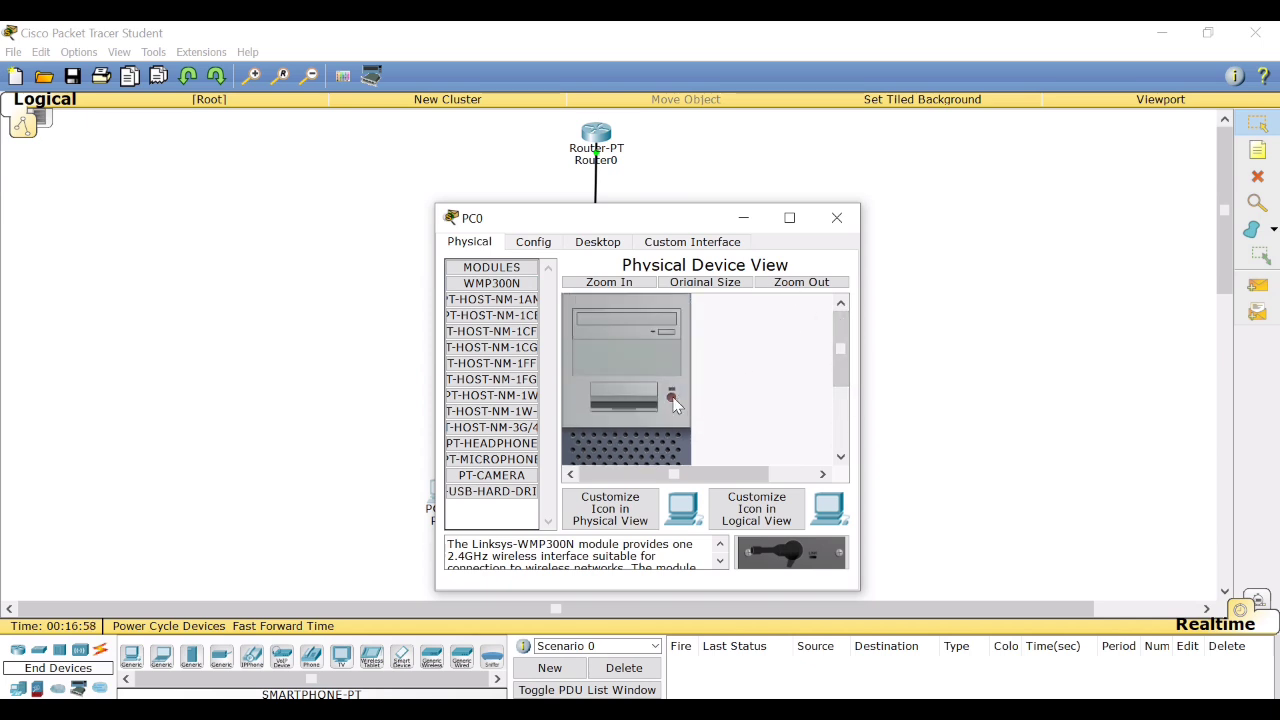
{"action": "left_click_drag", "start_coordinate": [843, 361], "coordinate": [841, 250]}
{"action": "left_click", "coordinate": [838, 218]}
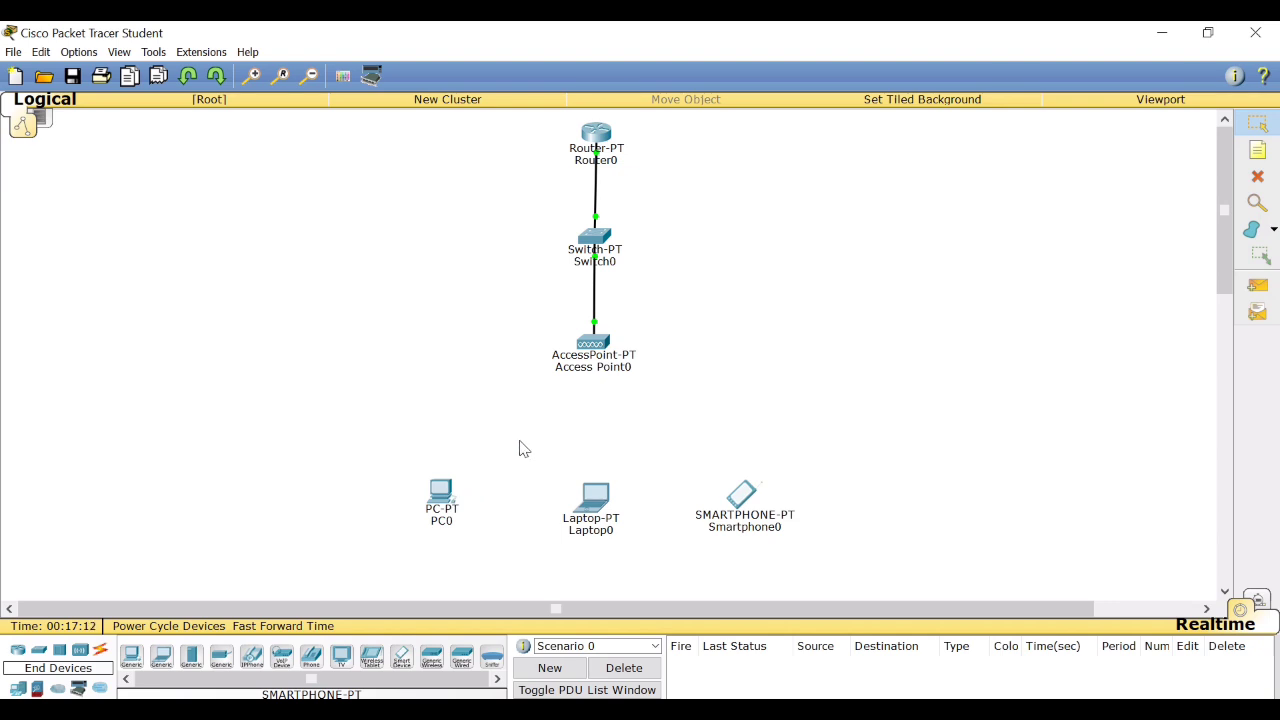
Replace Laptop0's wired network module with the WPC300N wireless module, keeping the laptop powered off during the swap.
{"action": "left_click", "coordinate": [598, 496]}
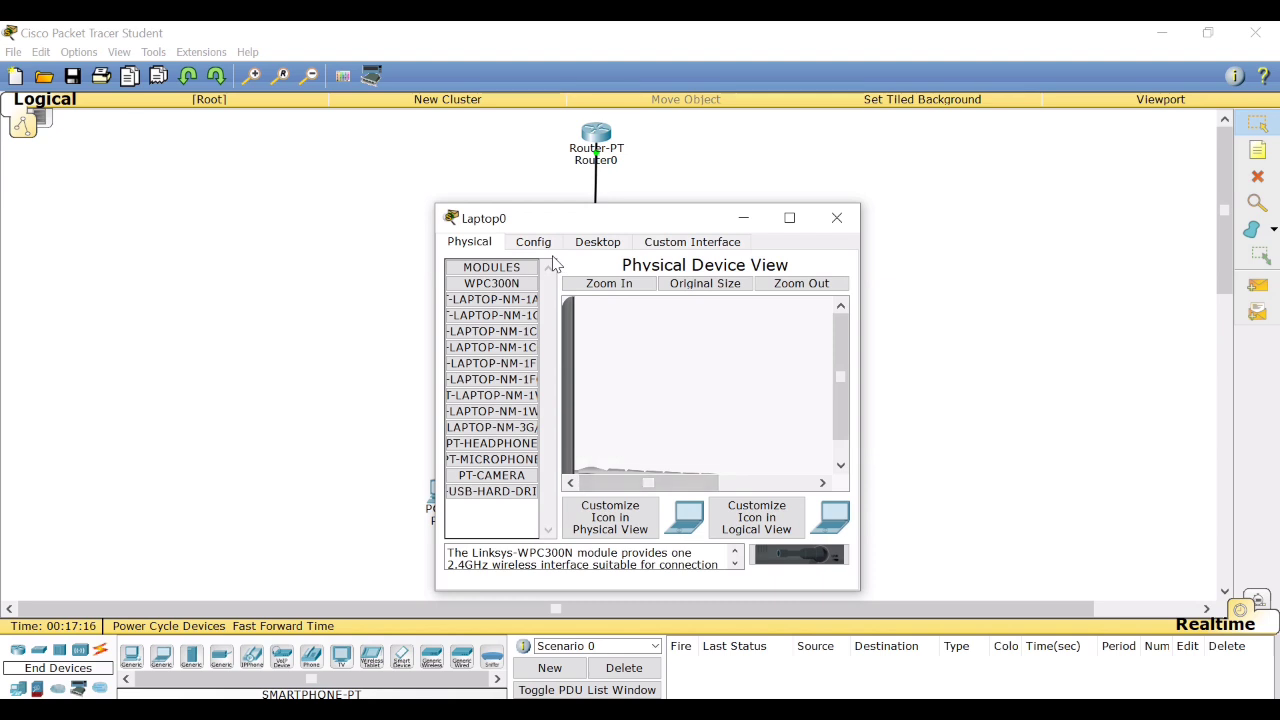
{"action": "left_click_drag", "start_coordinate": [838, 349], "coordinate": [838, 367]}
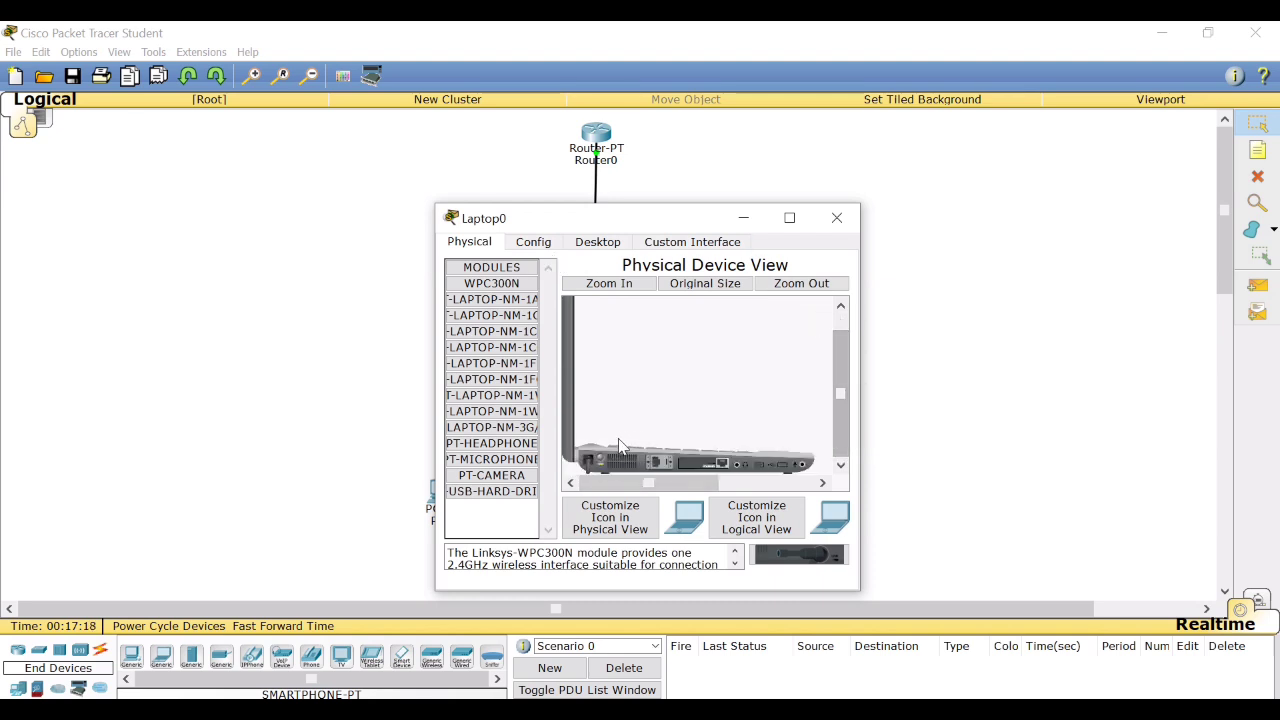
{"action": "left_click_drag", "start_coordinate": [698, 462], "coordinate": [799, 558]}
{"action": "left_click_drag", "start_coordinate": [491, 283], "coordinate": [690, 460]}
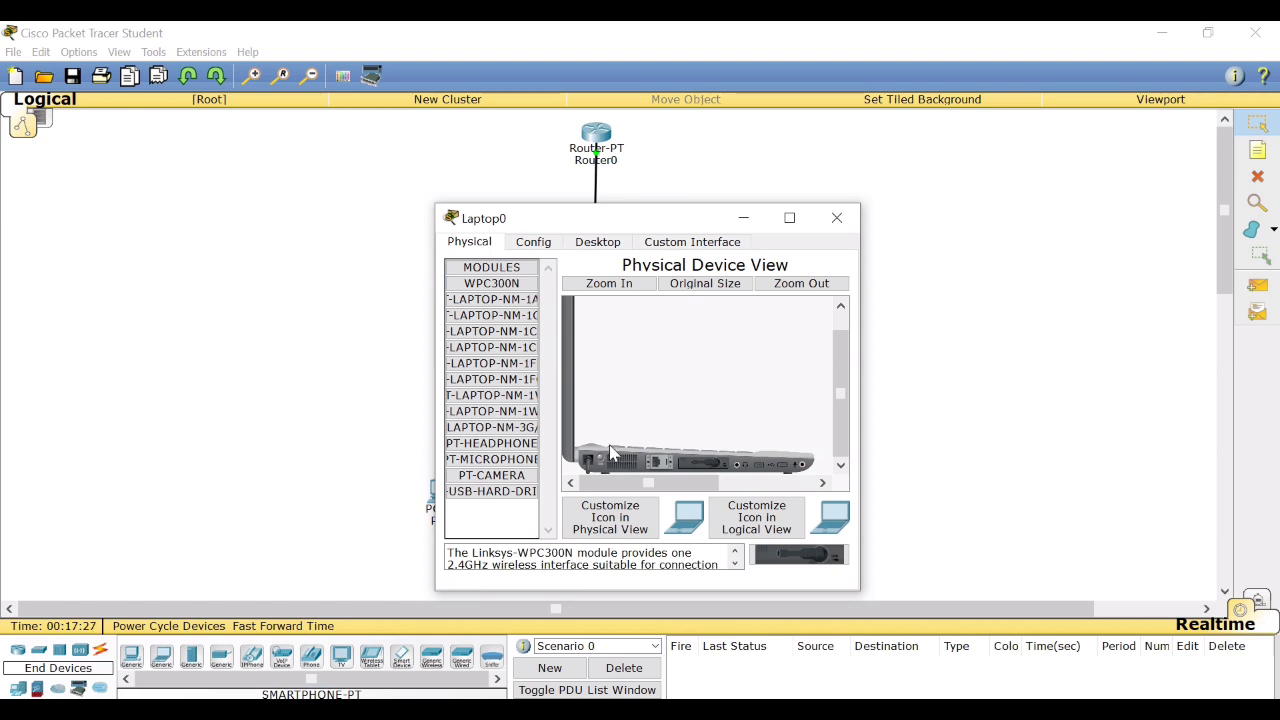
{"action": "left_click", "coordinate": [837, 217]}
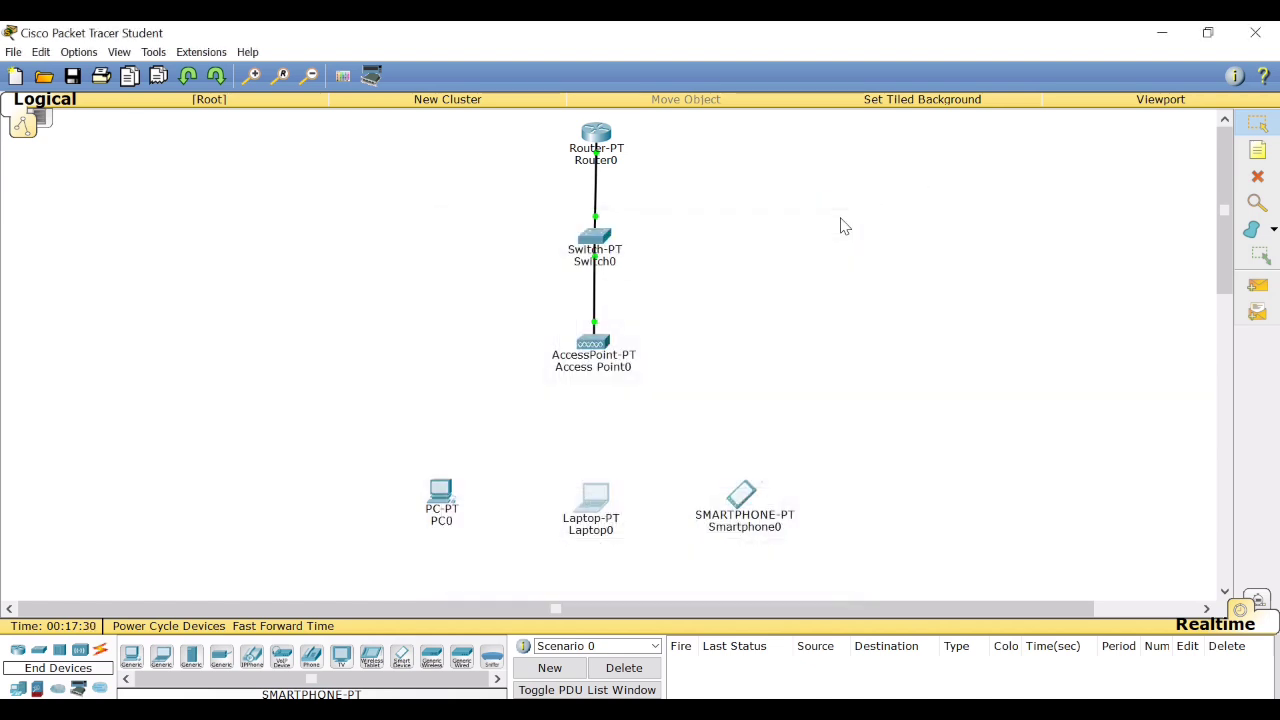
Set the SSID of Smartphone0's Wireless0 interface to jaringan.
{"action": "left_click", "coordinate": [739, 496]}
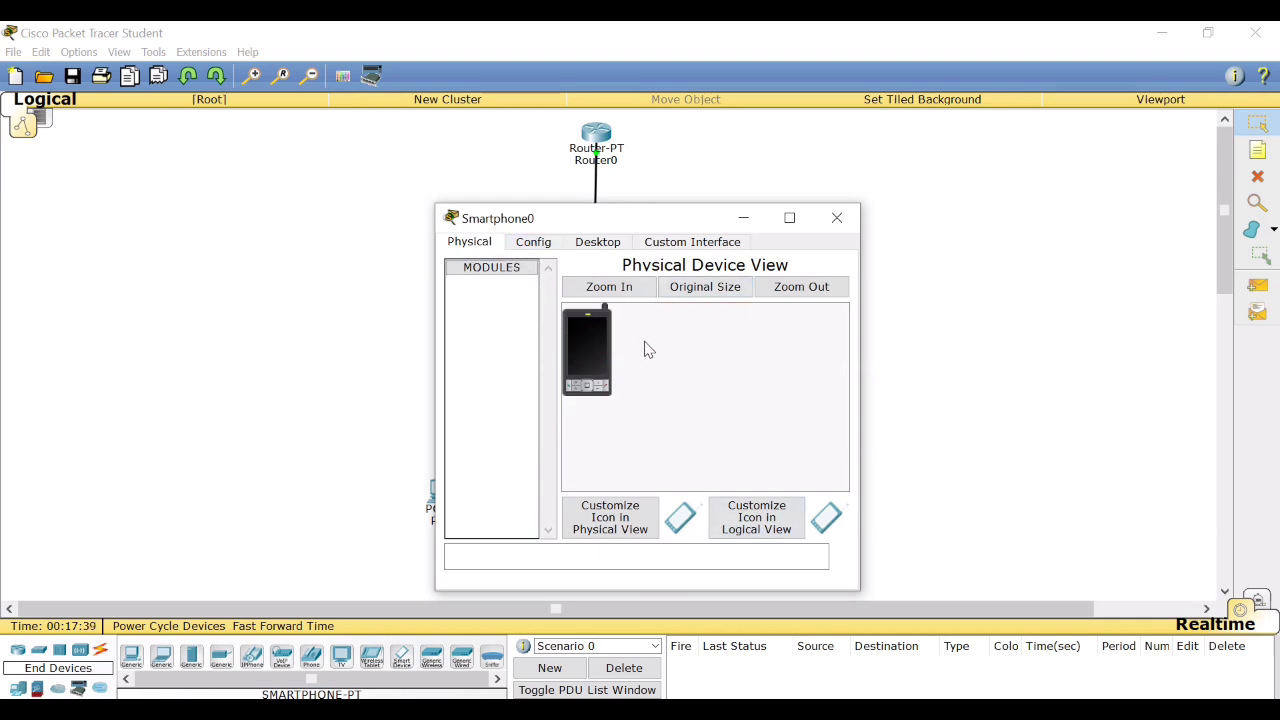
{"action": "left_click", "coordinate": [547, 244]}
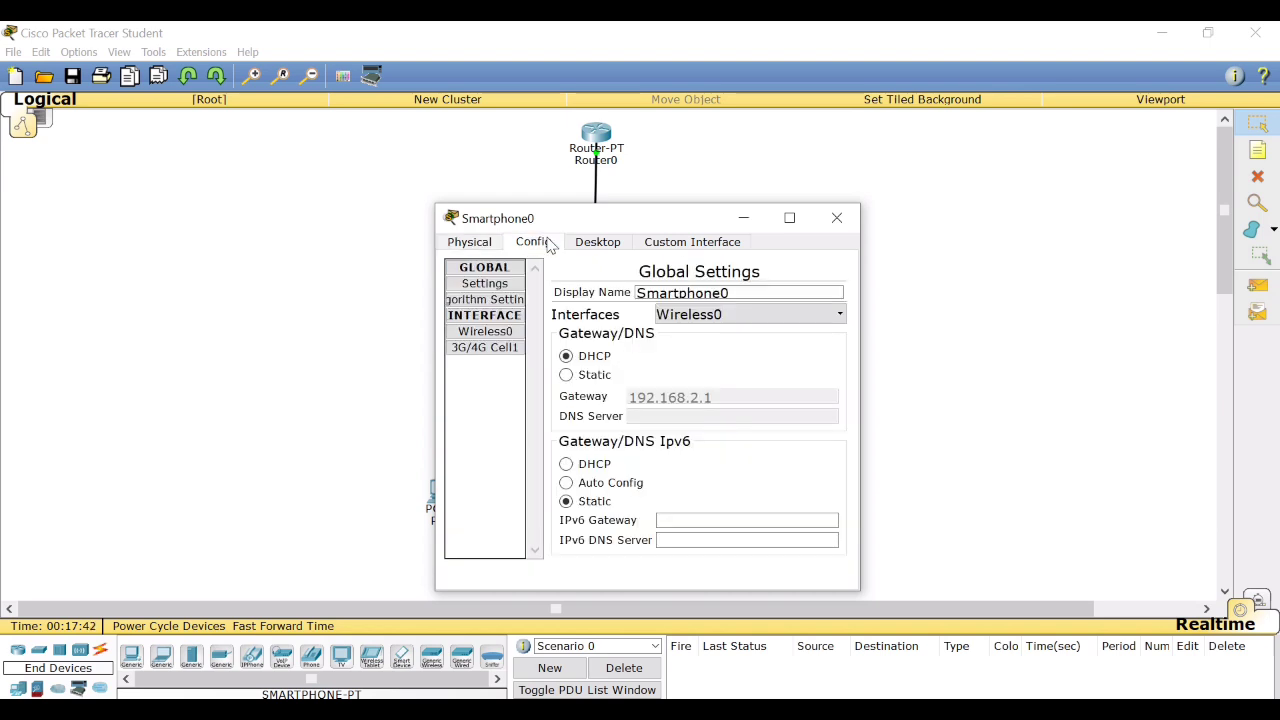
{"action": "left_click", "coordinate": [503, 340]}
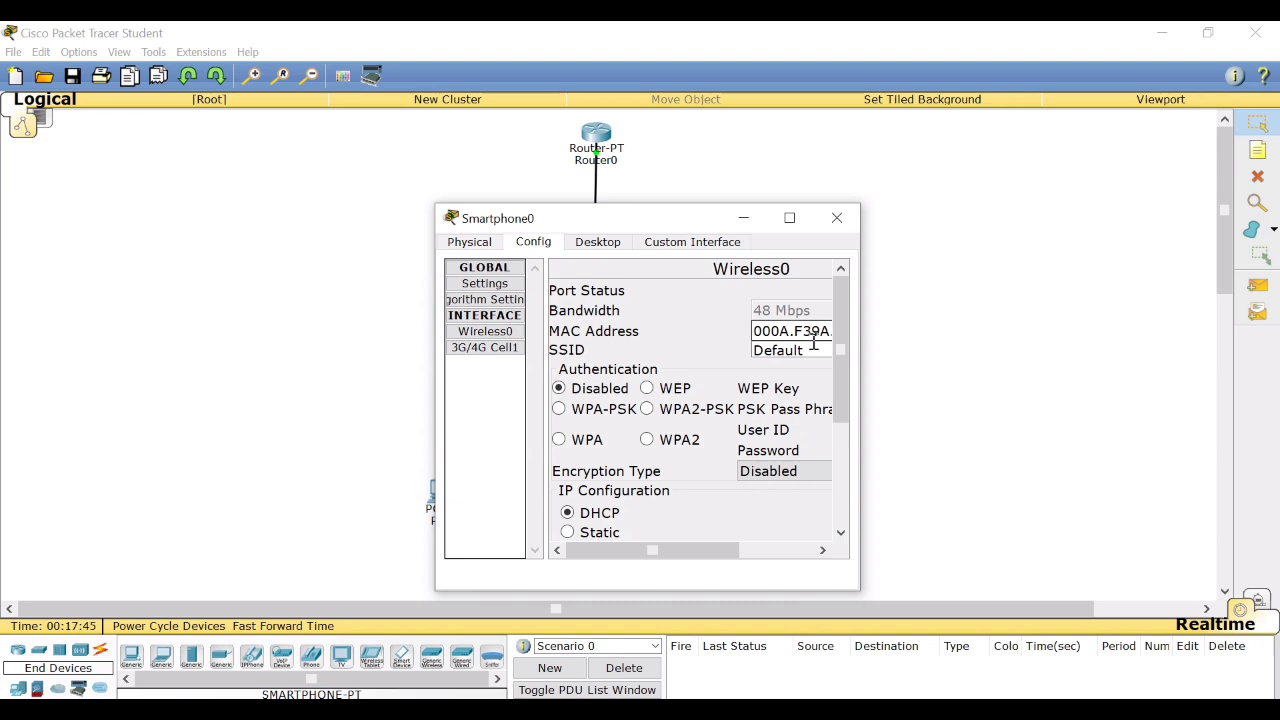
{"action": "key", "text": "BackSpace"}
{"action": "key", "text": "BackSpace"}
{"action": "key", "text": "BackSpace"}
{"action": "key", "text": "BackSpace"}
{"action": "key", "text": "BackSpace"}
{"action": "key", "text": "BackSpace"}
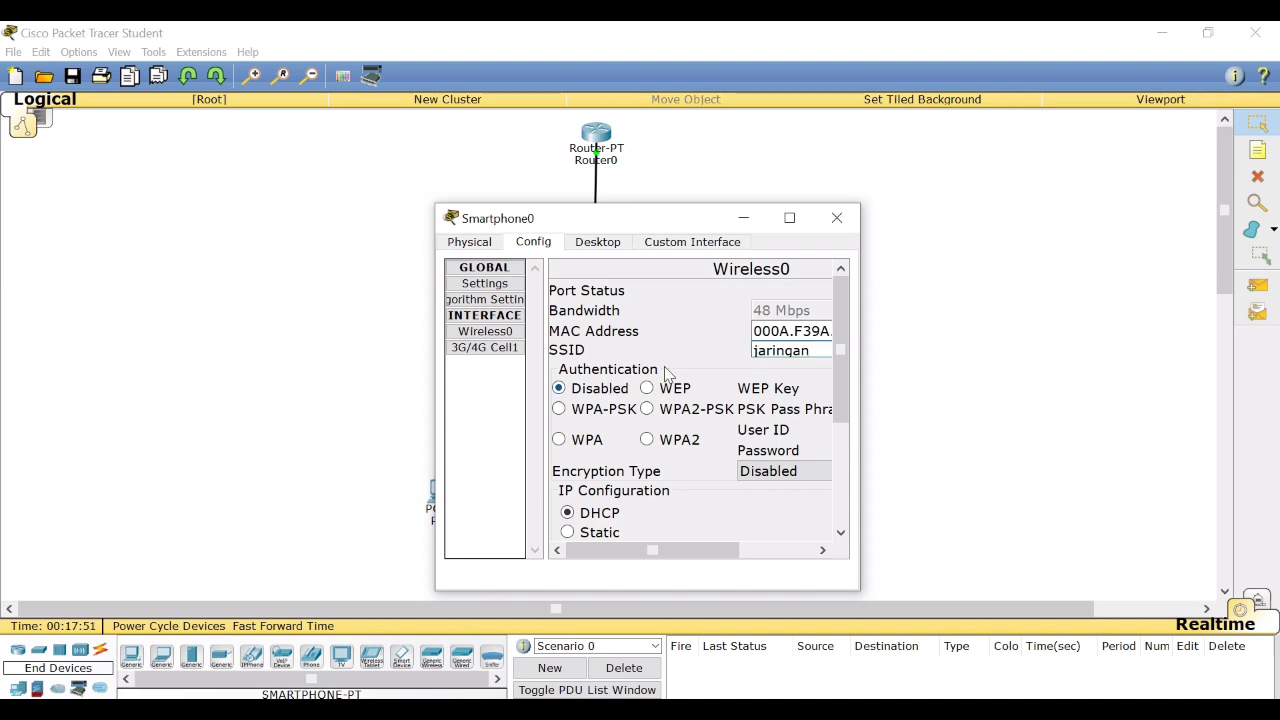
Set Smartphone0's Wireless0 authentication to WPA2-PSK and enter the PSK pass phrase.
{"action": "left_click", "coordinate": [649, 409]}
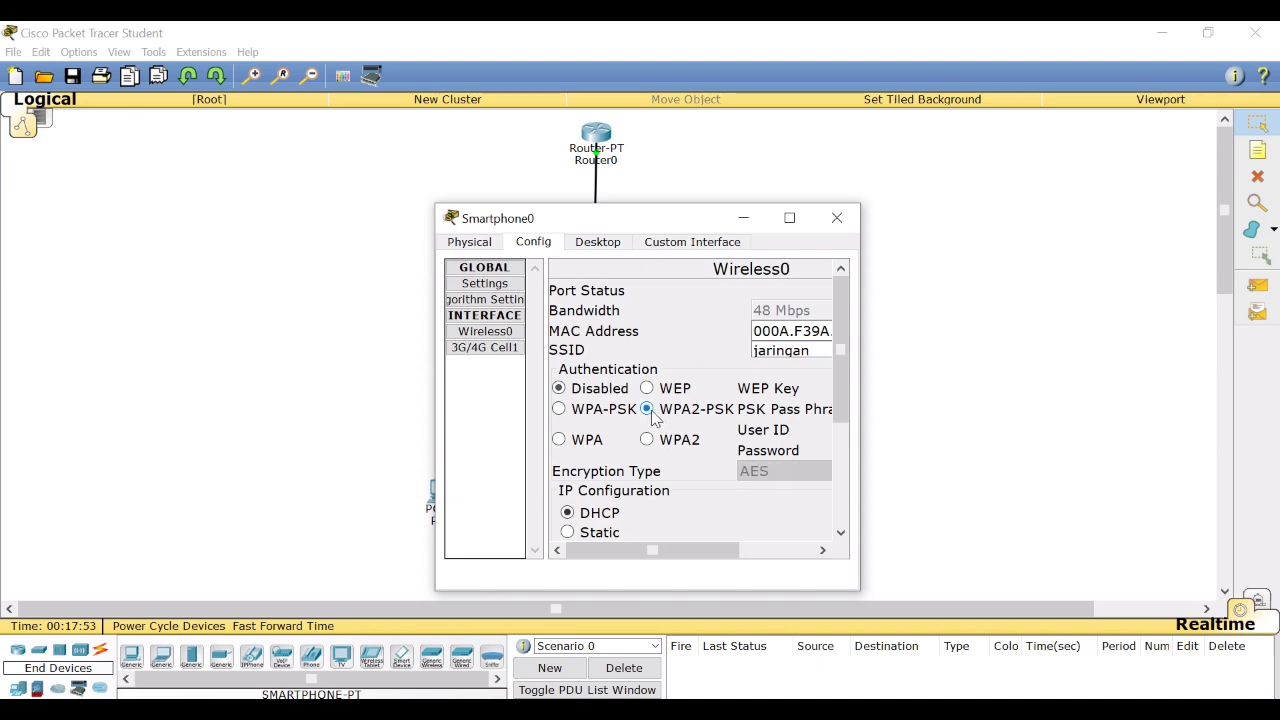
{"action": "left_click_drag", "start_coordinate": [666, 554], "coordinate": [763, 560]}
{"action": "left_click", "coordinate": [771, 409]}
{"action": "type", "text": "1"}
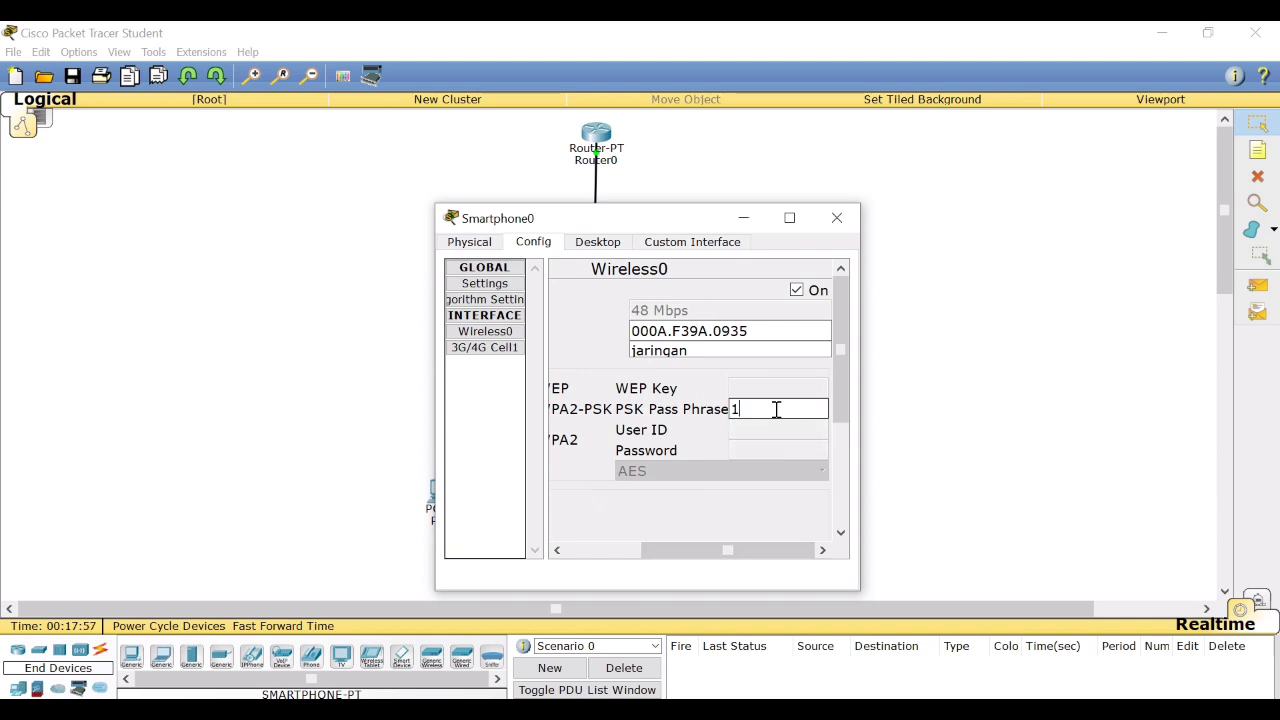
{"action": "type", "text": "2345678"}
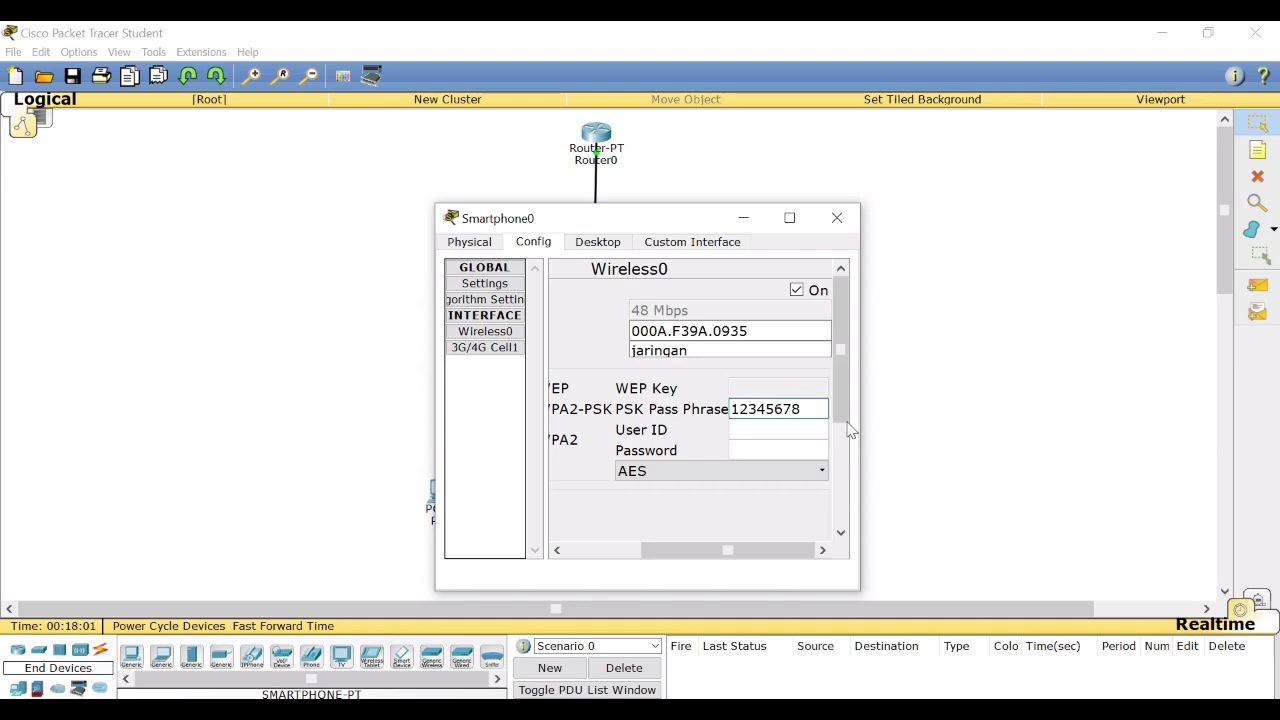
{"action": "left_click_drag", "start_coordinate": [849, 415], "coordinate": [846, 316]}
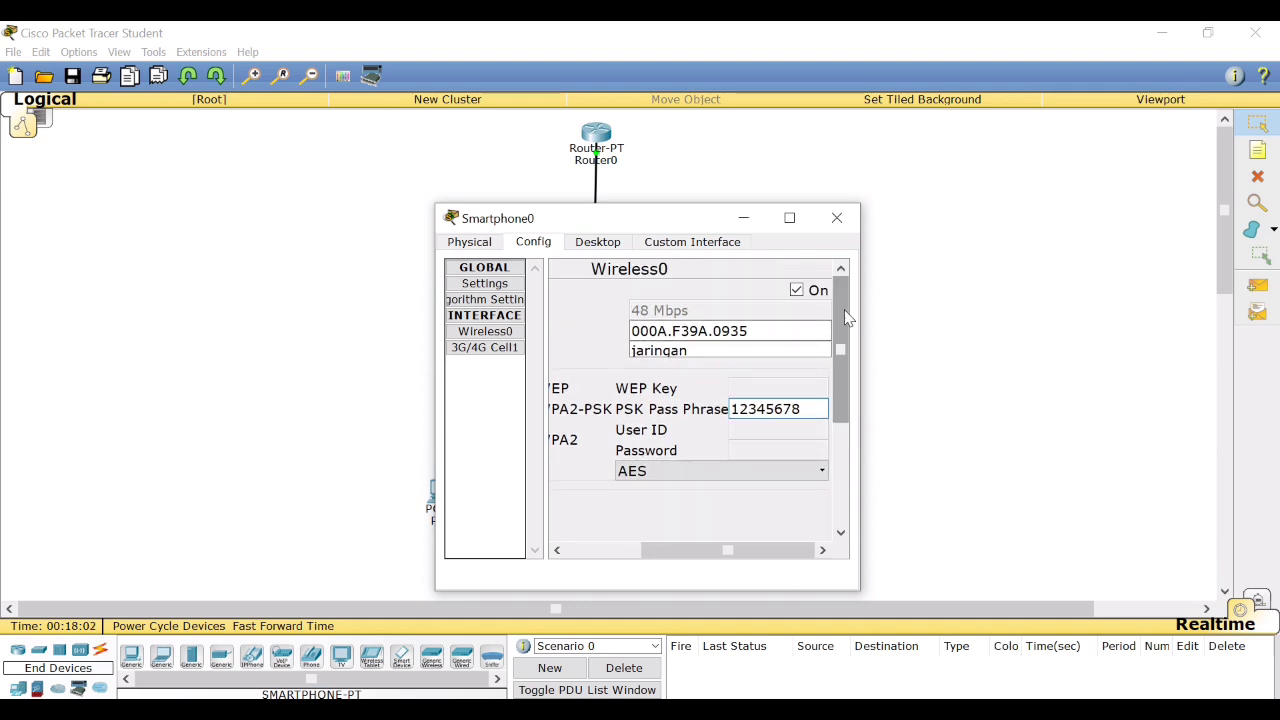
{"action": "left_click", "coordinate": [837, 218]}
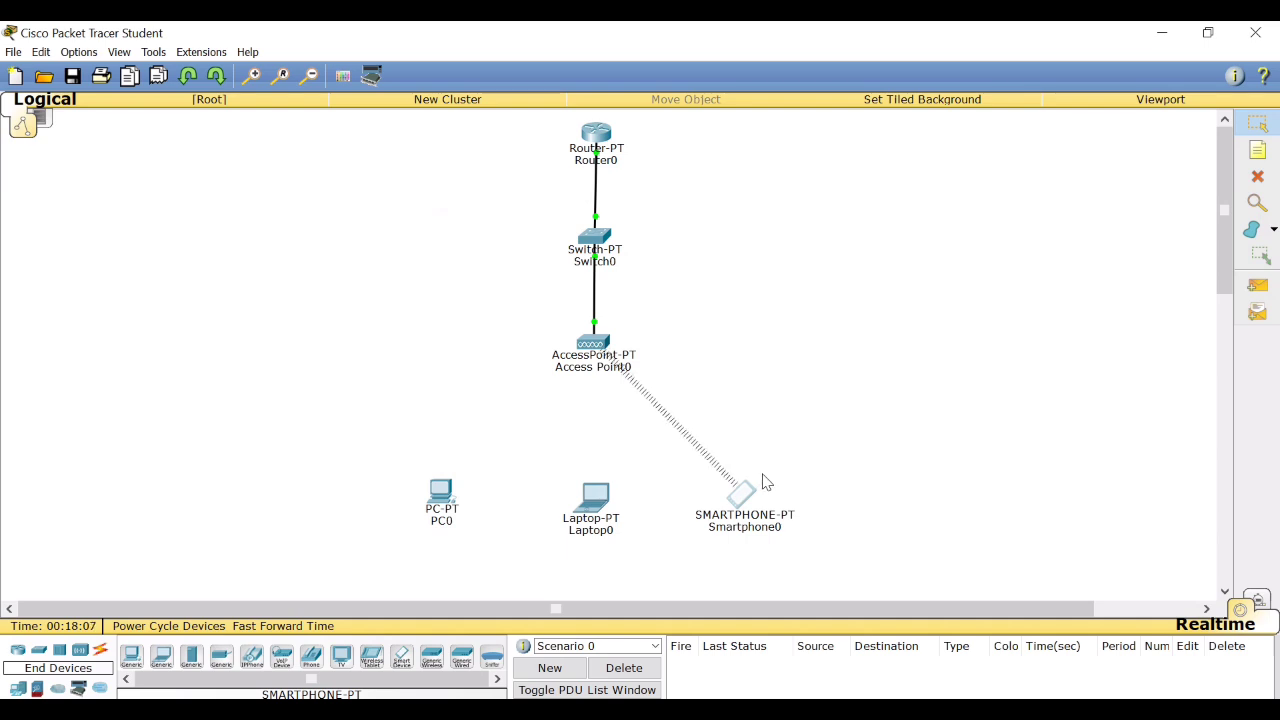
Set the SSID of Laptop0's Wireless0 interface to jaringan.
{"action": "left_click", "coordinate": [590, 500]}
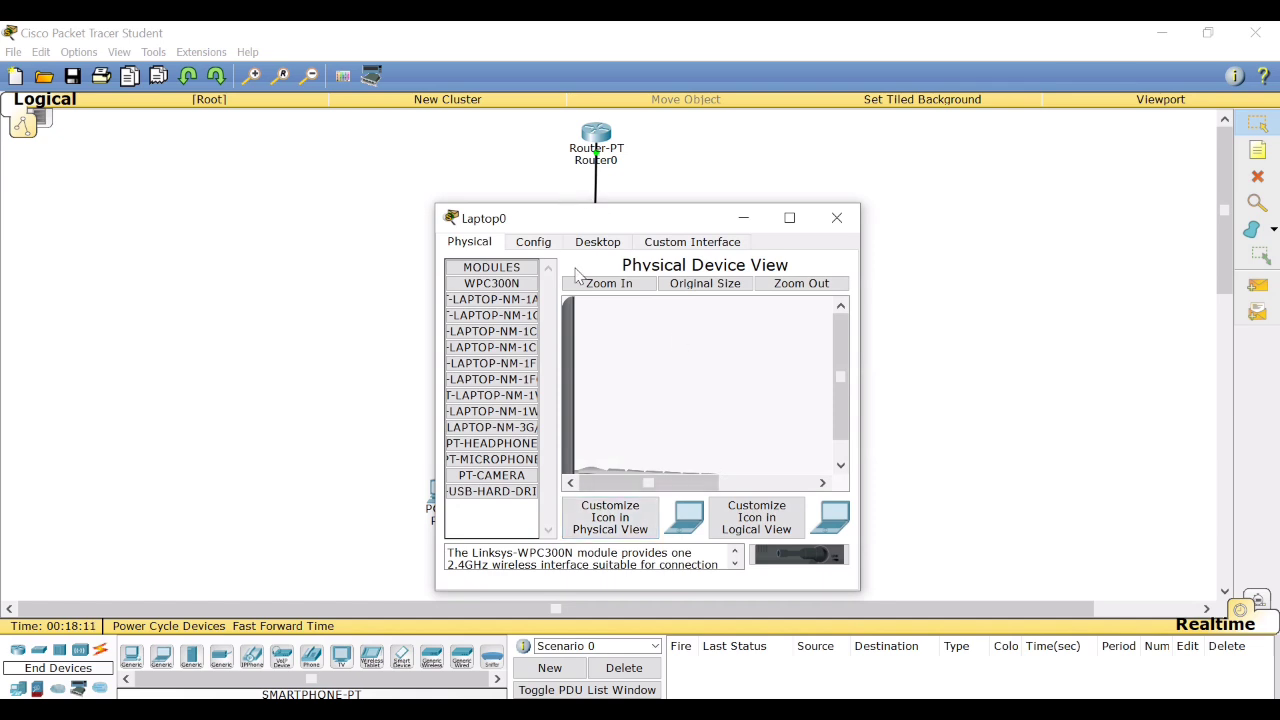
{"action": "left_click", "coordinate": [534, 243]}
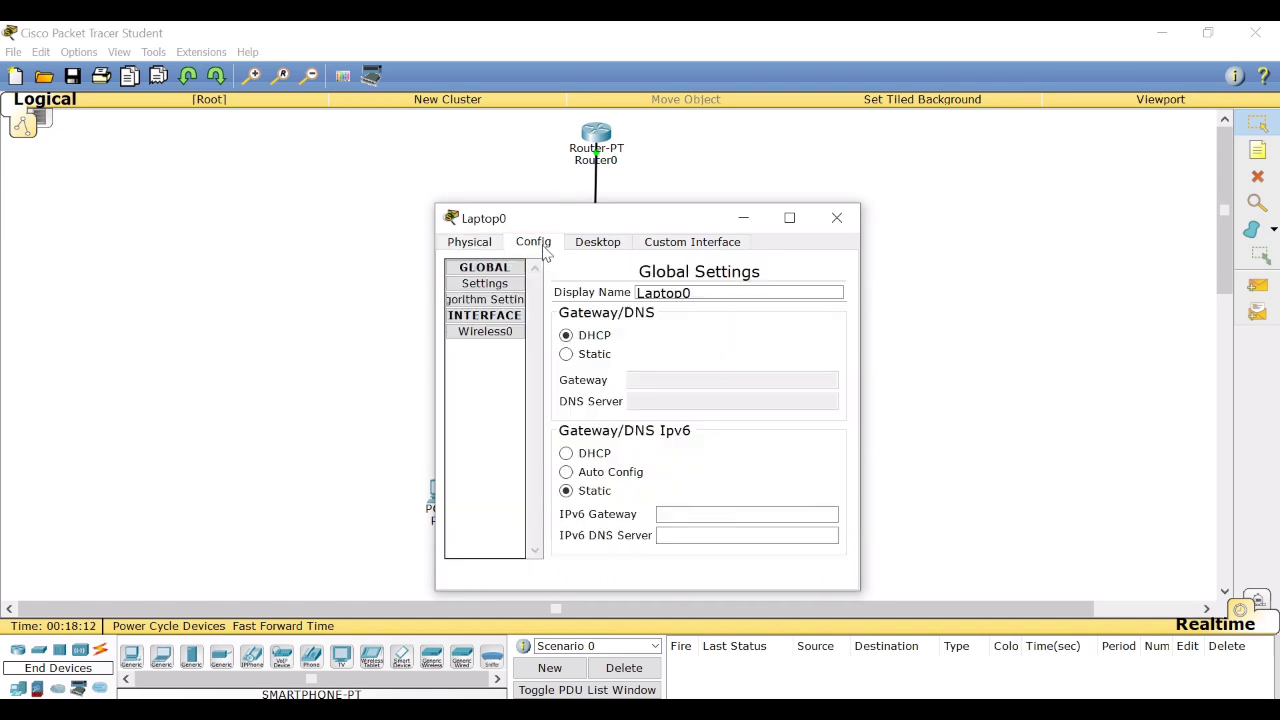
{"action": "left_click", "coordinate": [500, 334]}
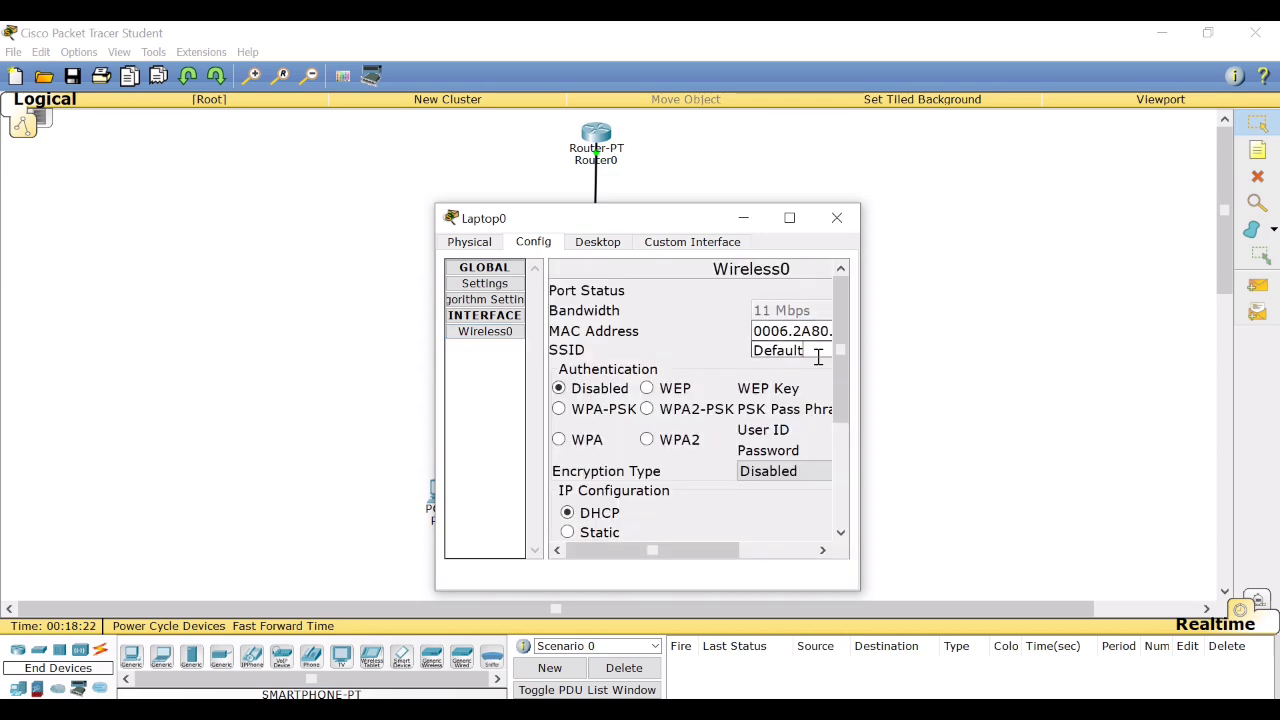
{"action": "key", "text": "BackSpace"}
{"action": "key", "text": "BackSpace"}
{"action": "key", "text": "BackSpace"}
{"action": "key", "text": "BackSpace"}
{"action": "key", "text": "BackSpace"}
{"action": "key", "text": "BackSpace"}
{"action": "type", "text": "i"}
Set Laptop0's Wireless0 authentication to WPA2-PSK and enter the PSK pass phrase.
{"action": "left_click", "coordinate": [647, 409]}
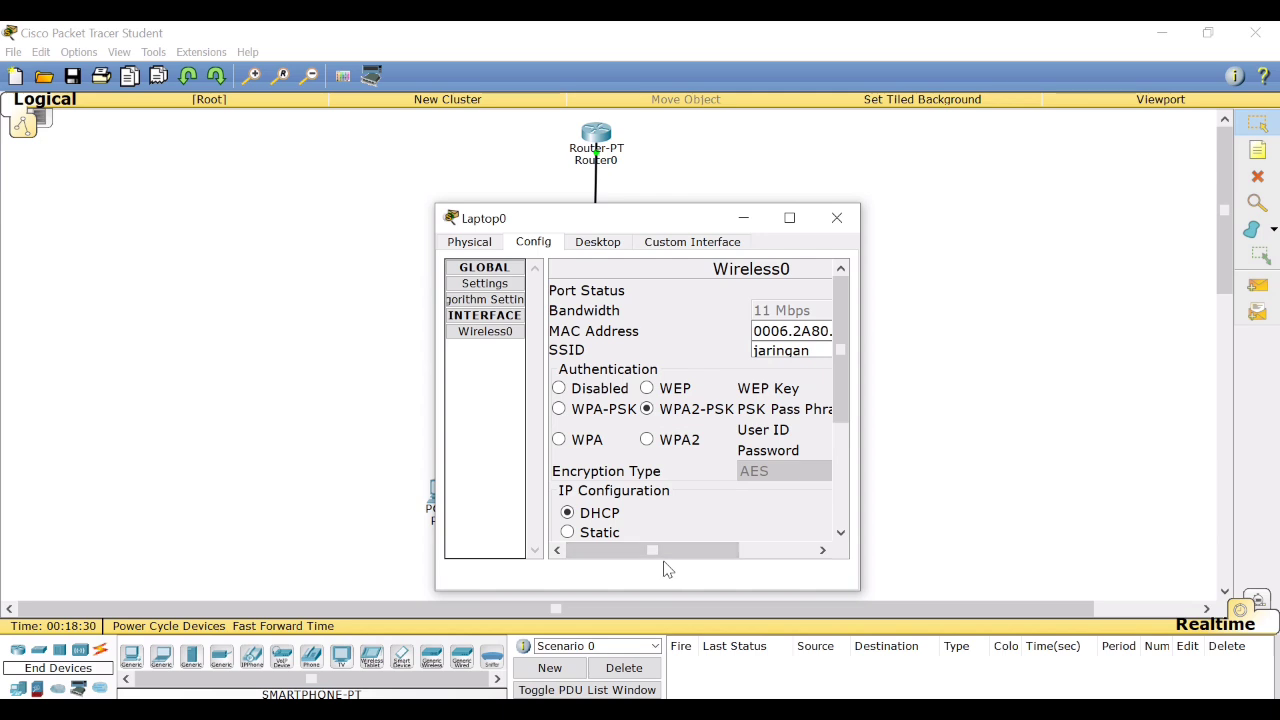
{"action": "left_click_drag", "start_coordinate": [666, 552], "coordinate": [889, 565]}
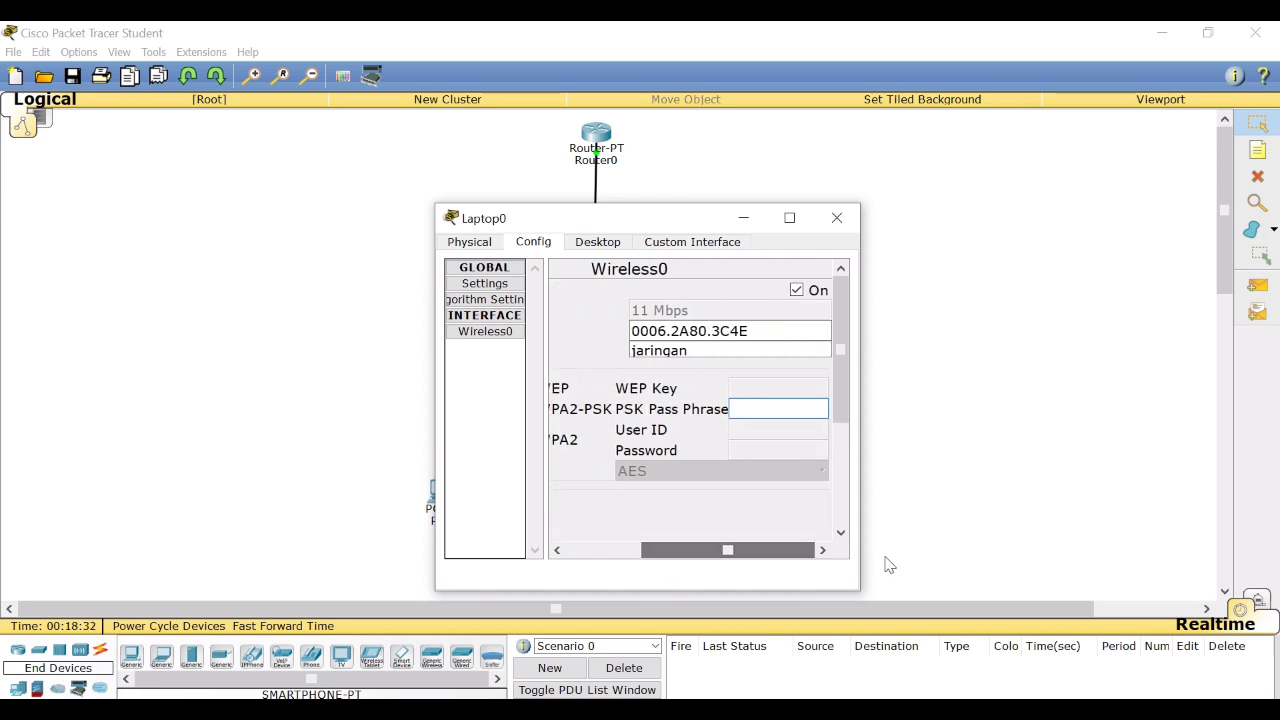
{"action": "left_click", "coordinate": [805, 409]}
{"action": "type", "text": "12345678"}
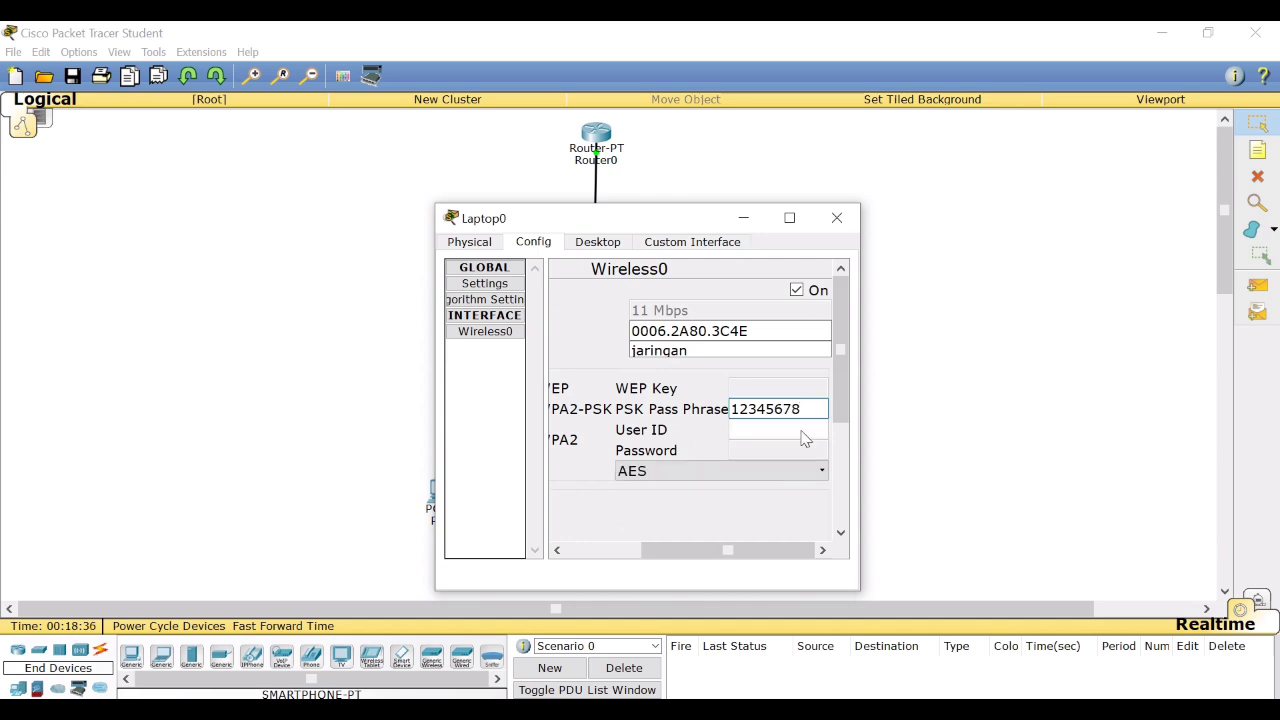
{"action": "left_click", "coordinate": [846, 227]}
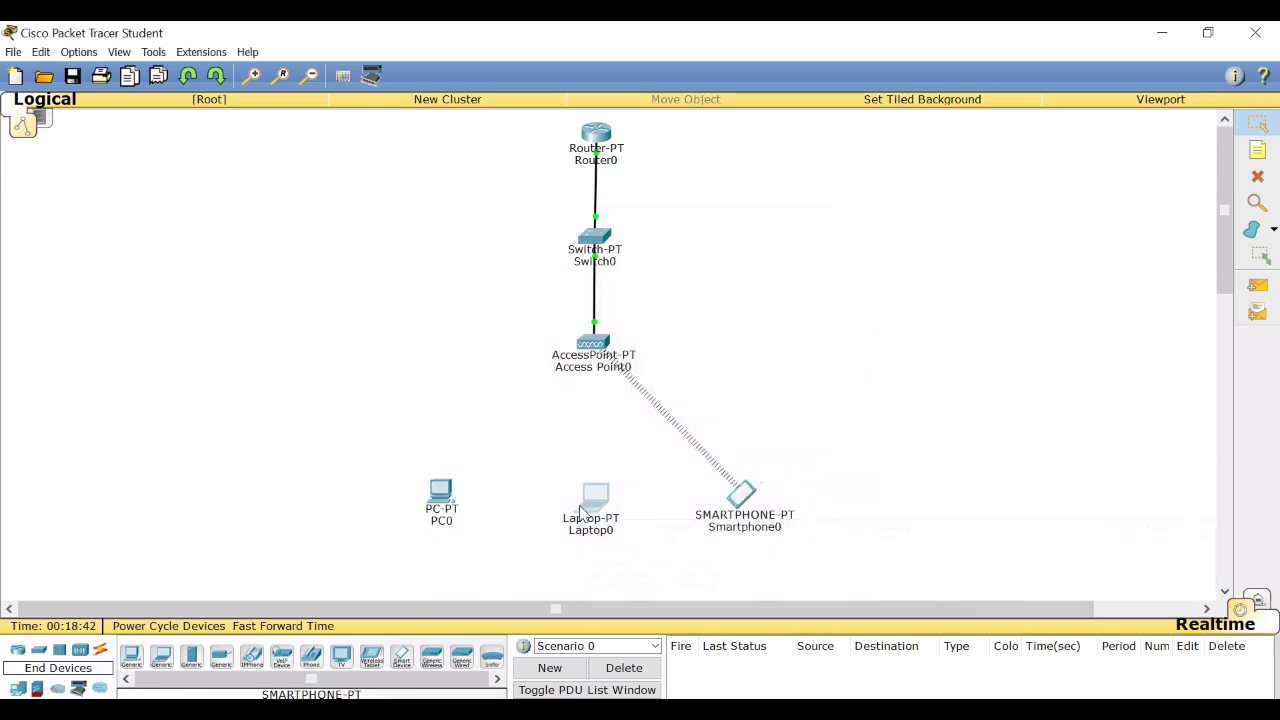
{"action": "mouse_move", "coordinate": [583, 512]}
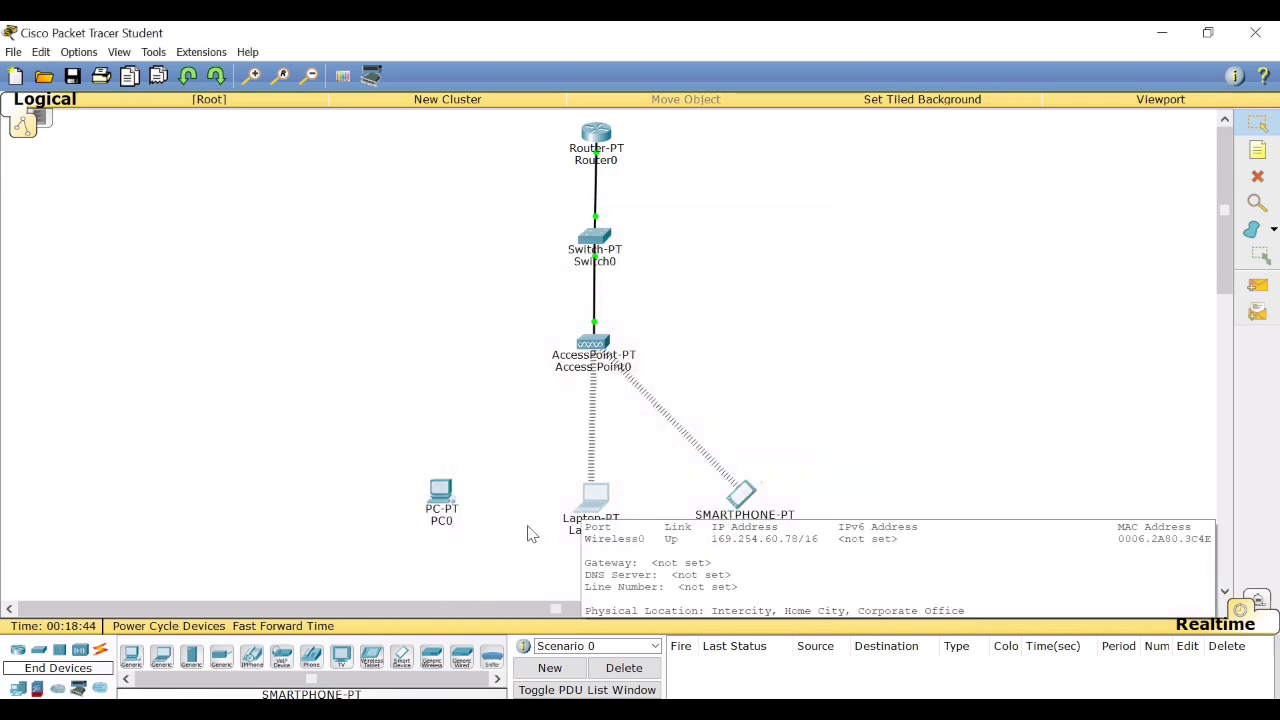
Set the SSID of PC0's Wireless0 interface to jaringan.
{"action": "left_click", "coordinate": [447, 507]}
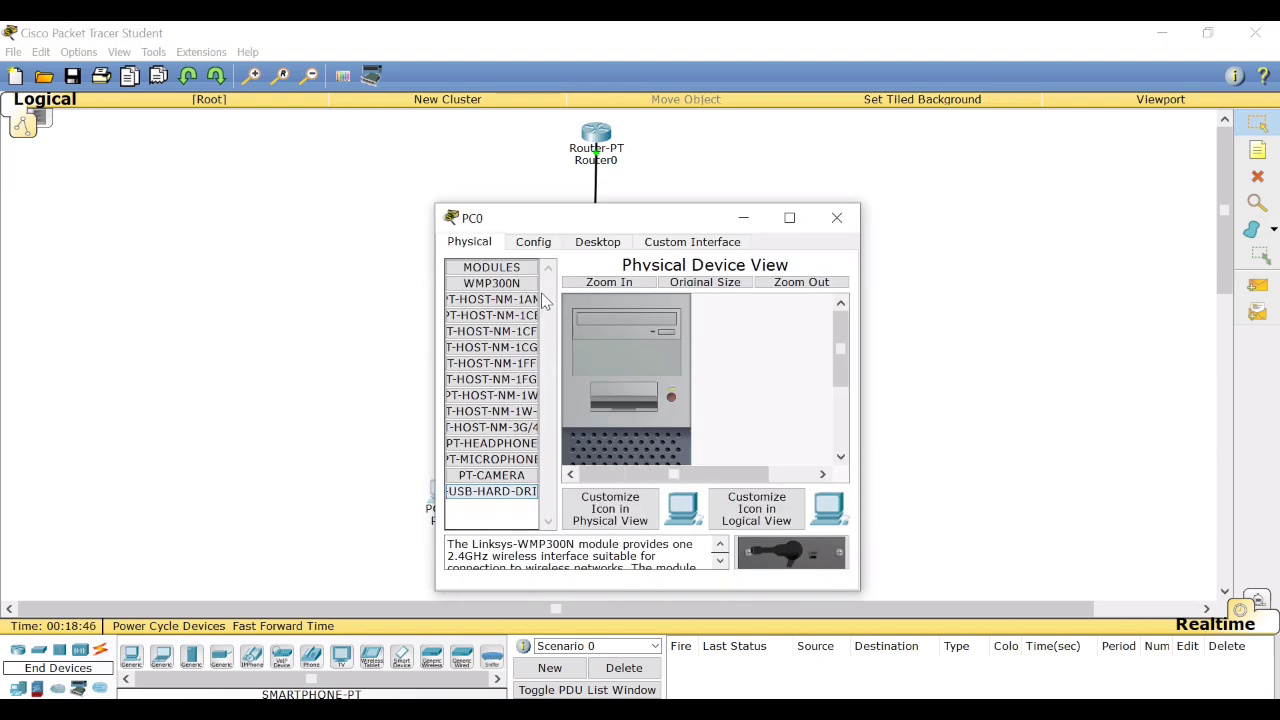
{"action": "left_click", "coordinate": [544, 247]}
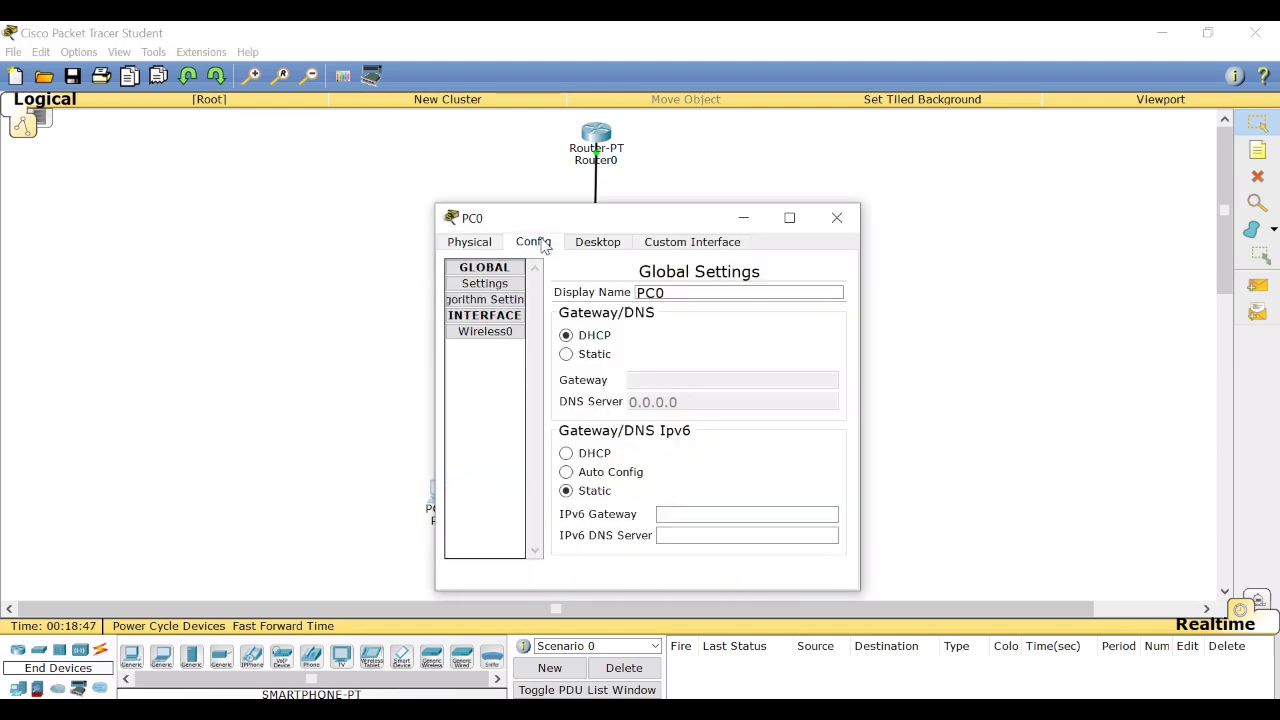
{"action": "left_click", "coordinate": [496, 332]}
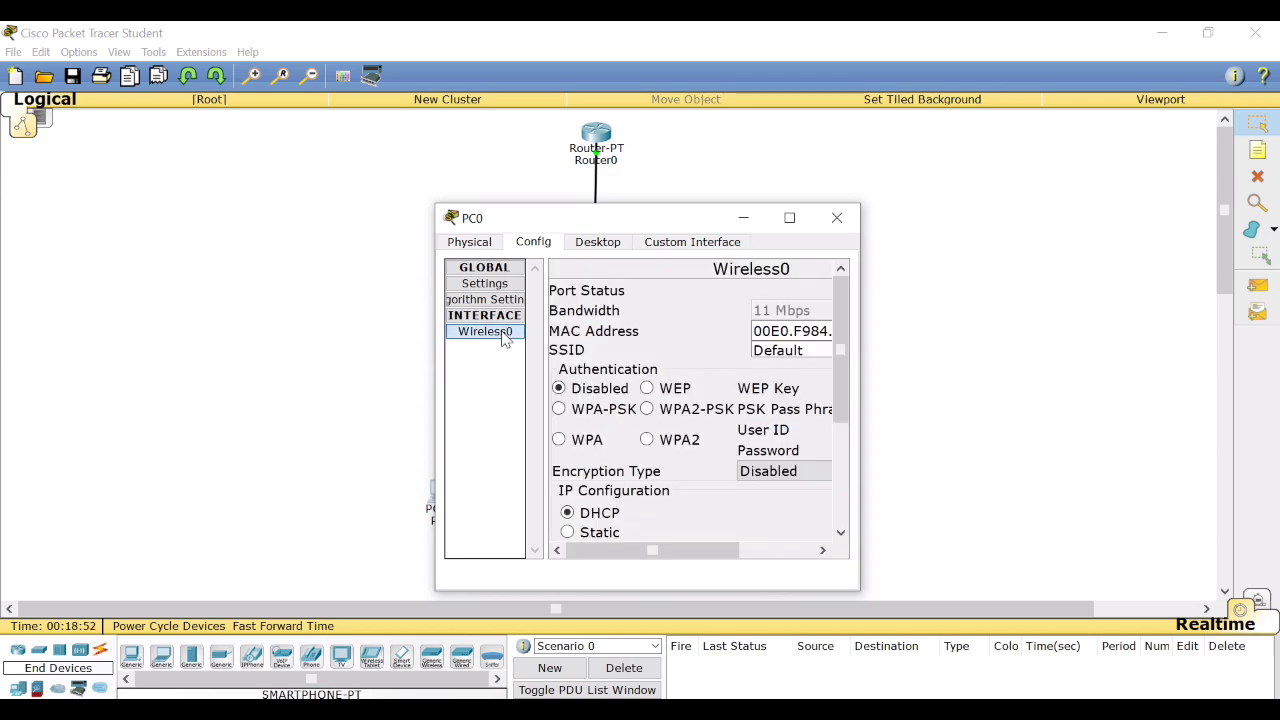
{"action": "left_click", "coordinate": [819, 346]}
{"action": "key", "text": "BackSpace"}
{"action": "key", "text": "BackSpace"}
{"action": "key", "text": "BackSpace"}
{"action": "key", "text": "BackSpace"}
{"action": "key", "text": "BackSpace"}
{"action": "key", "text": "BackSpace"}
{"action": "key", "text": "BackSpace"}
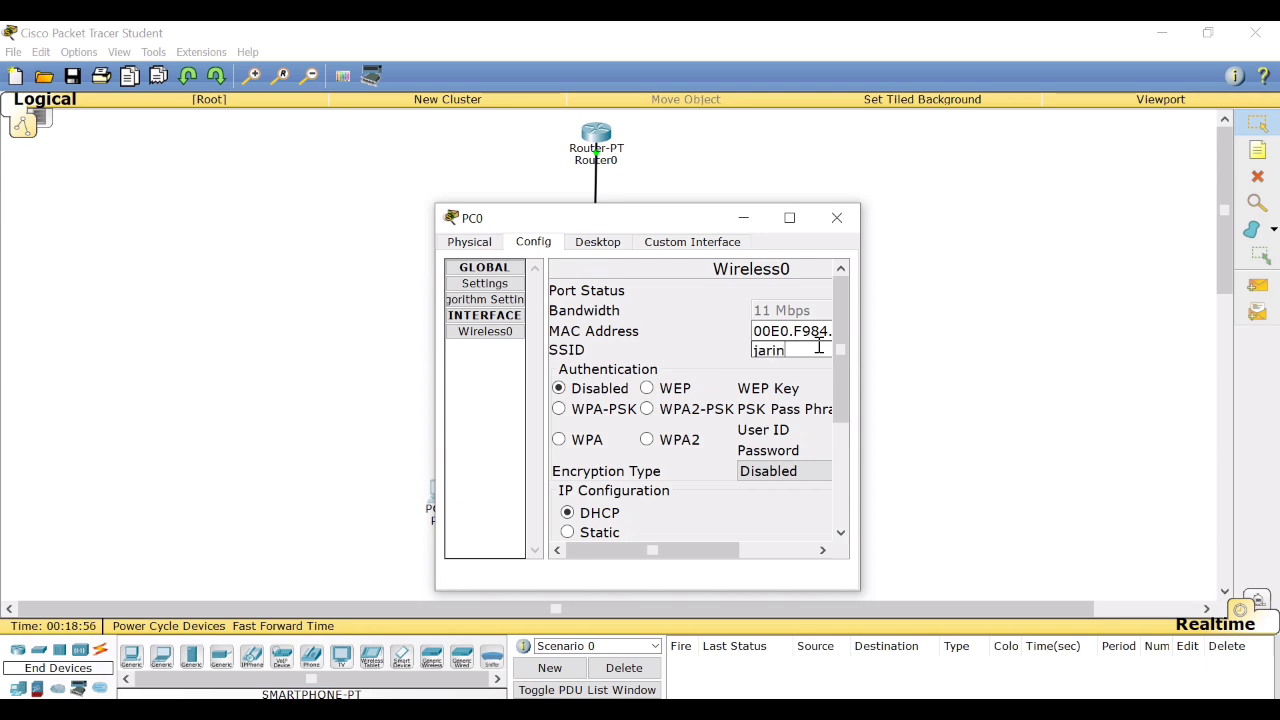
Set PC0's Wireless0 authentication to WPA2-PSK and enter the PSK pass phrase.
{"action": "left_click", "coordinate": [651, 409]}
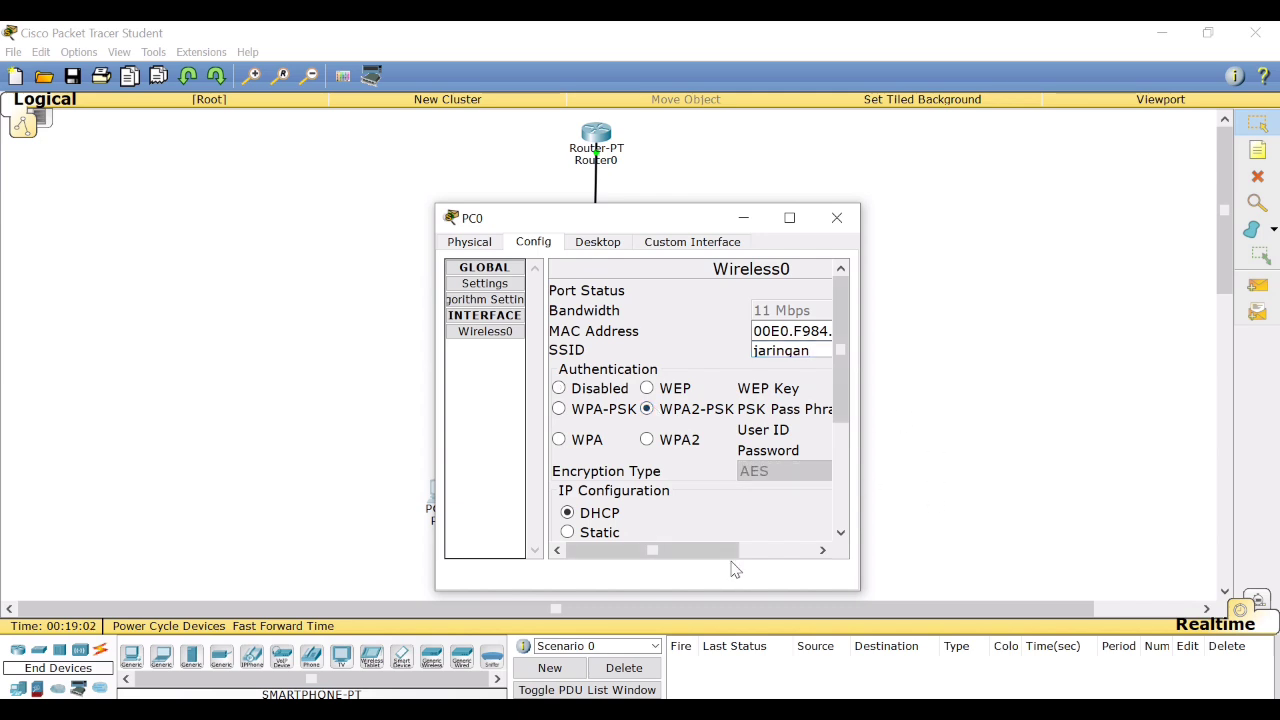
{"action": "left_click_drag", "start_coordinate": [729, 557], "coordinate": [883, 537]}
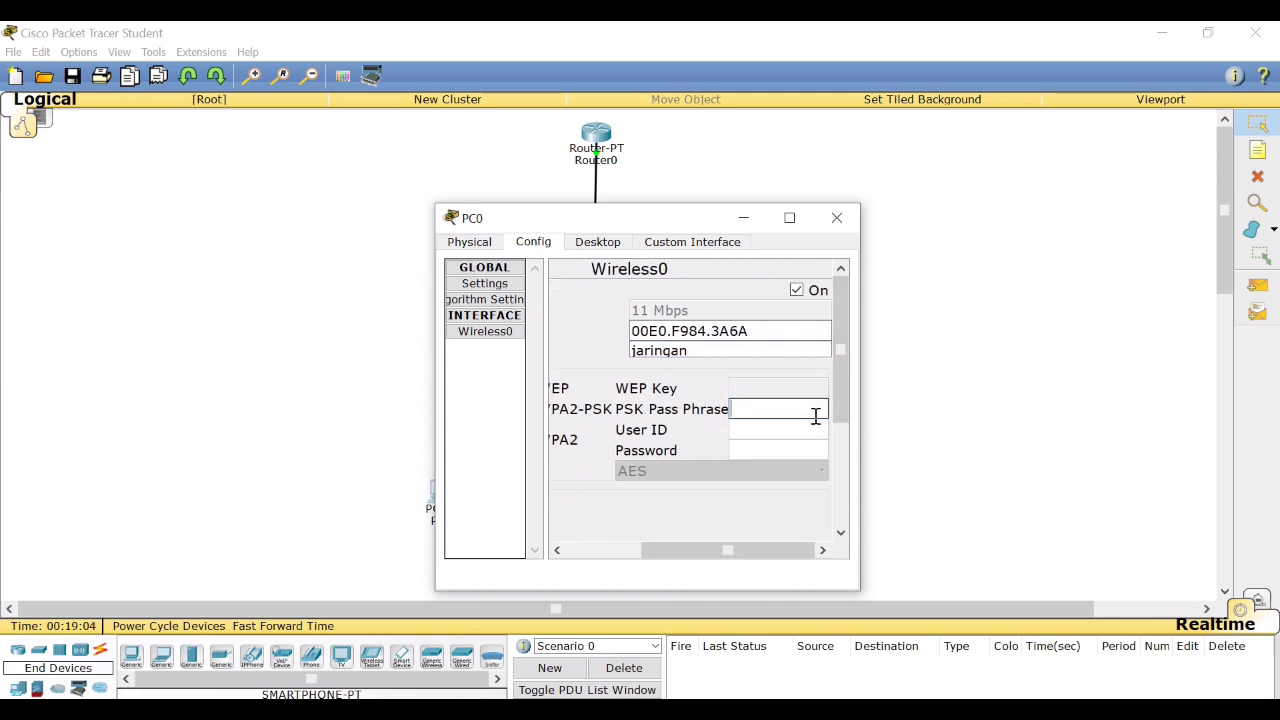
{"action": "type", "text": "12345678"}
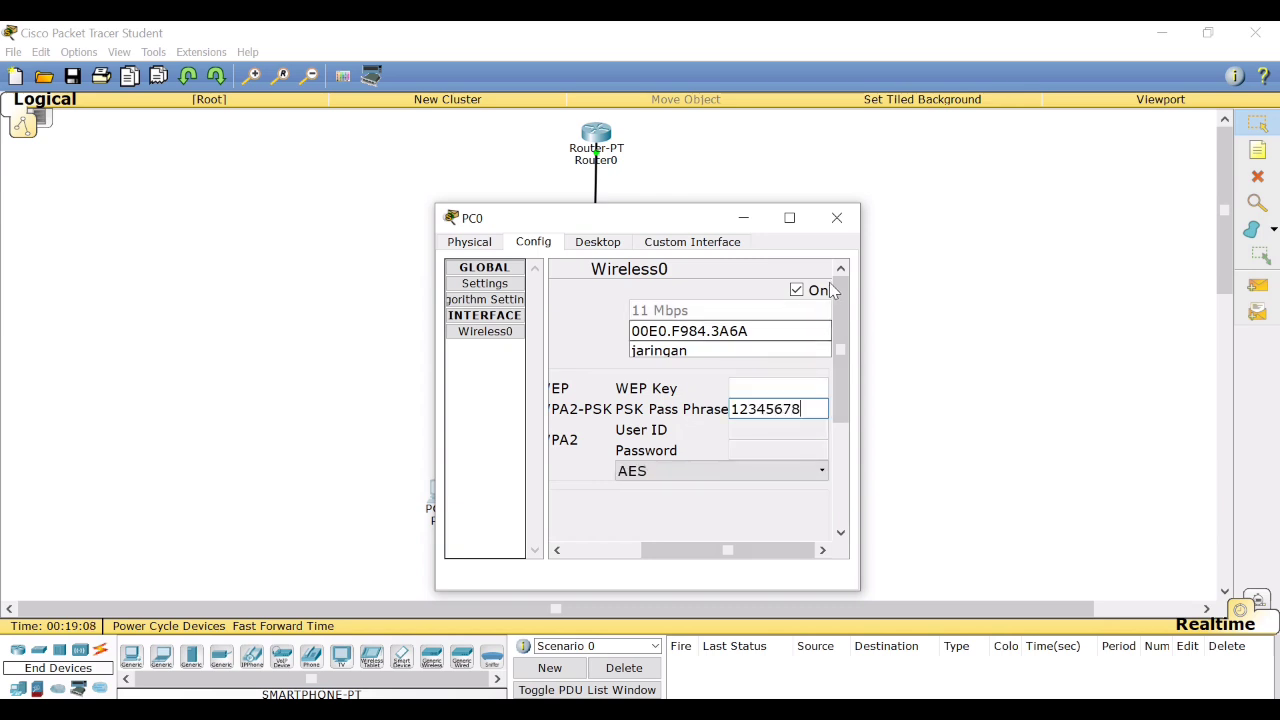
{"action": "left_click", "coordinate": [837, 217]}
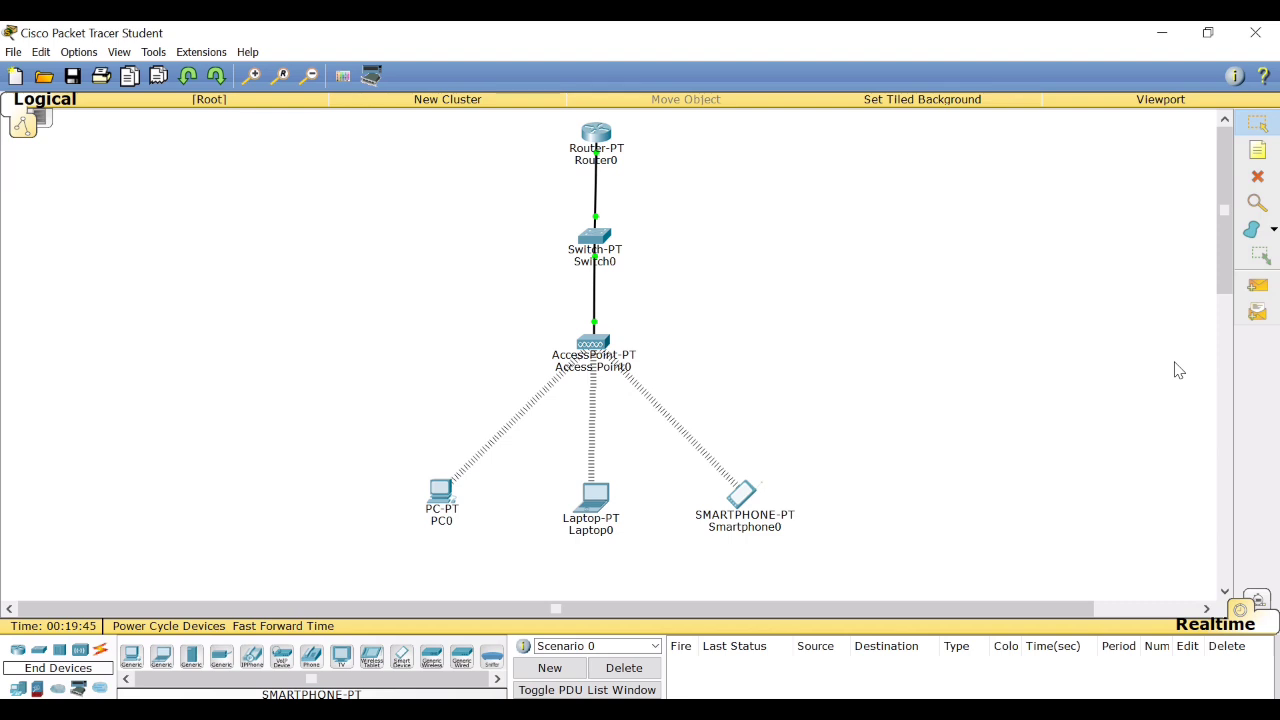
Test connectivity by sending simple PDUs from PC0 to Laptop0 and from Smartphone0 to Laptop0.
{"action": "left_click", "coordinate": [1258, 285]}
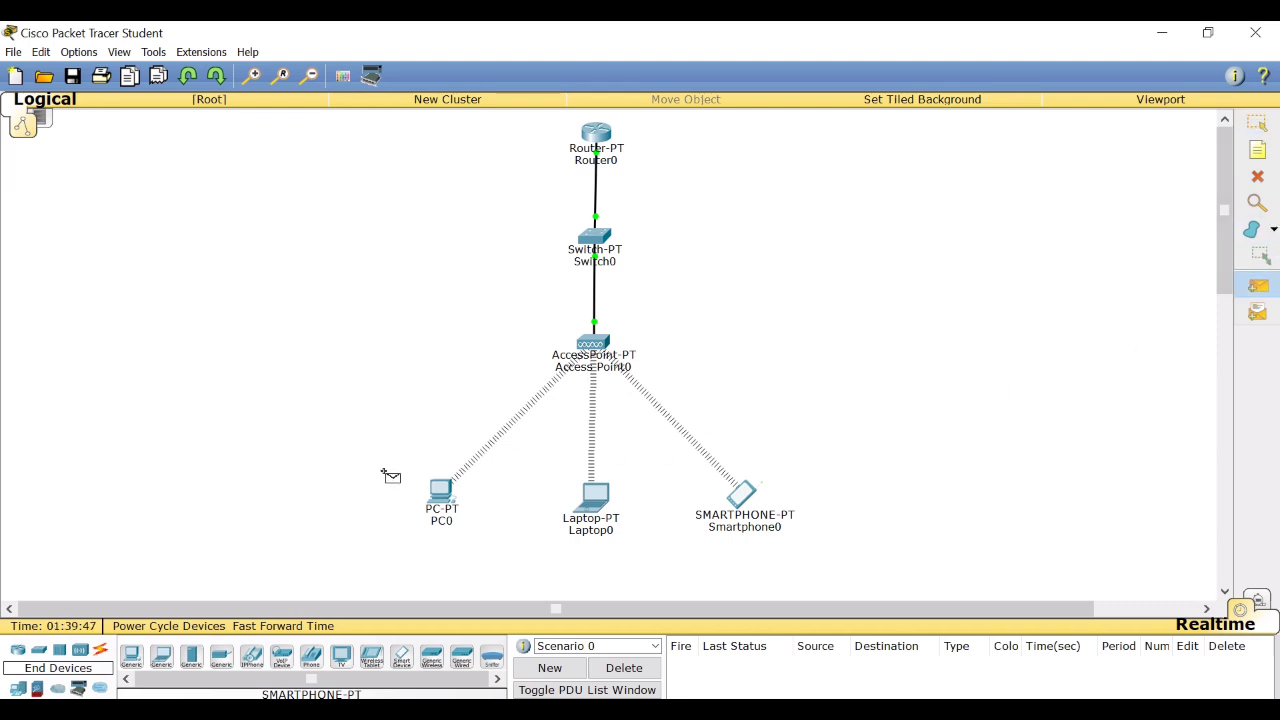
{"action": "left_click", "coordinate": [428, 490]}
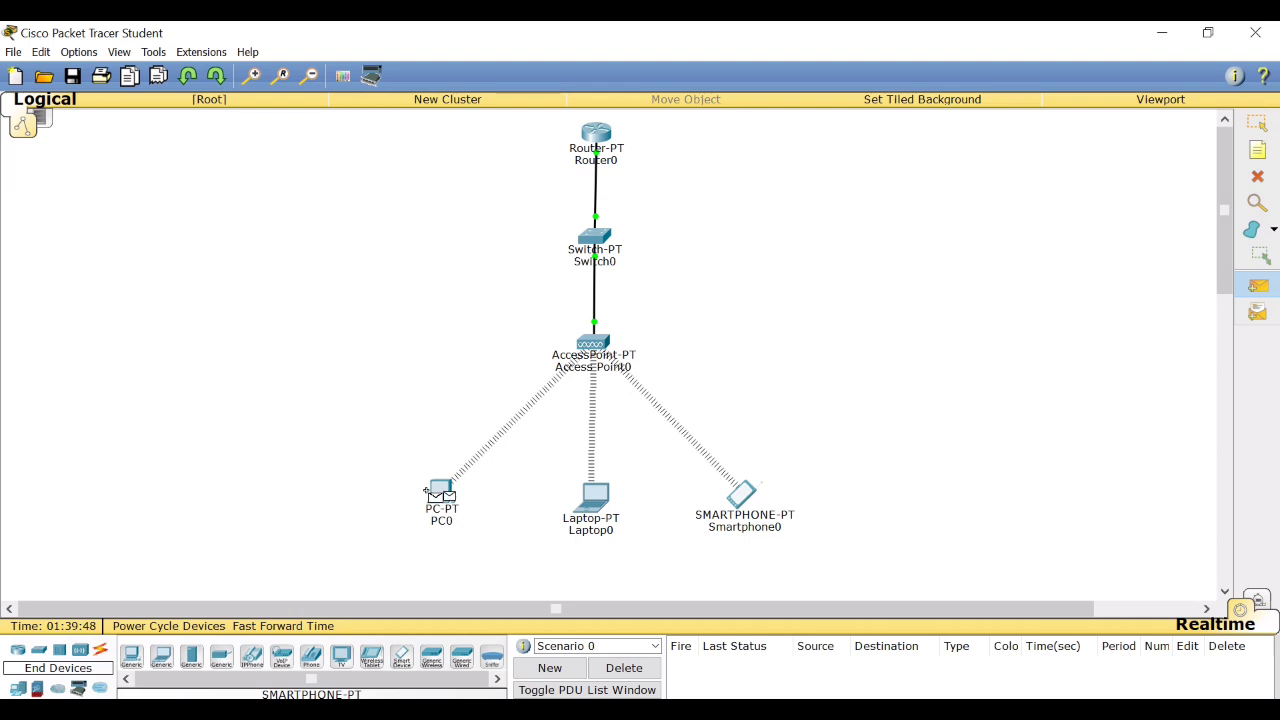
{"action": "left_click", "coordinate": [596, 500]}
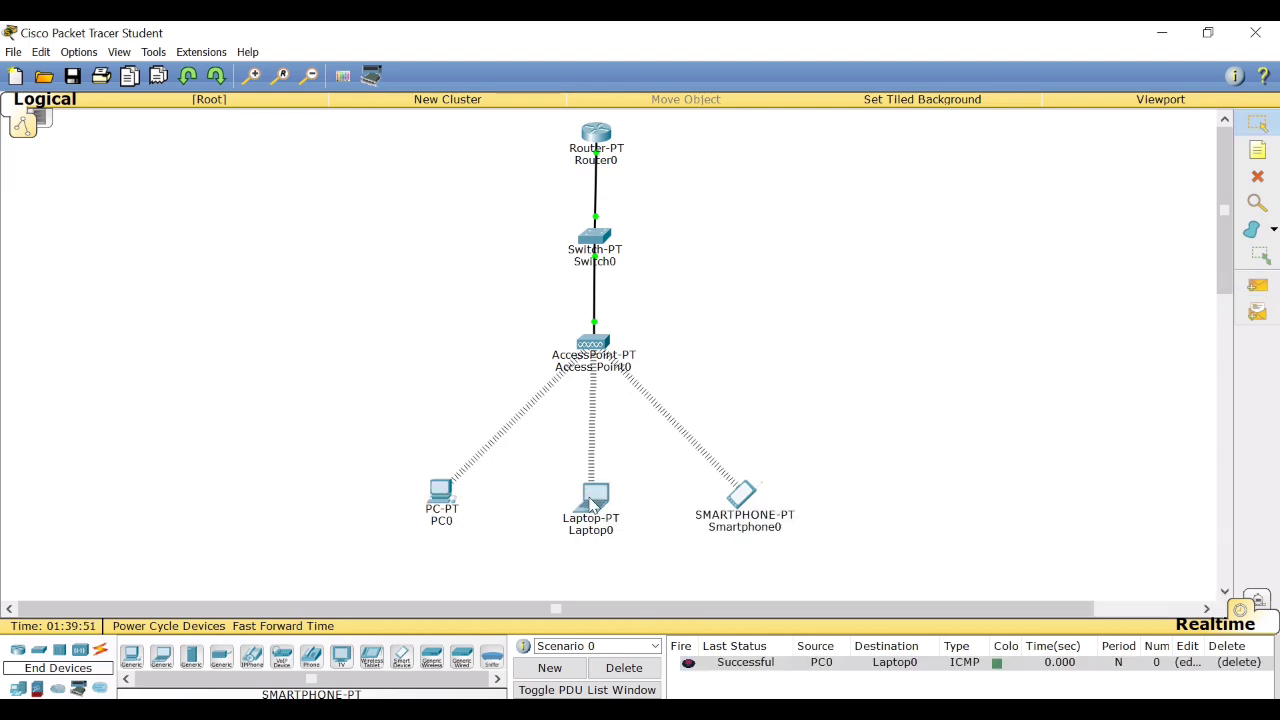
{"action": "left_click", "coordinate": [1264, 289]}
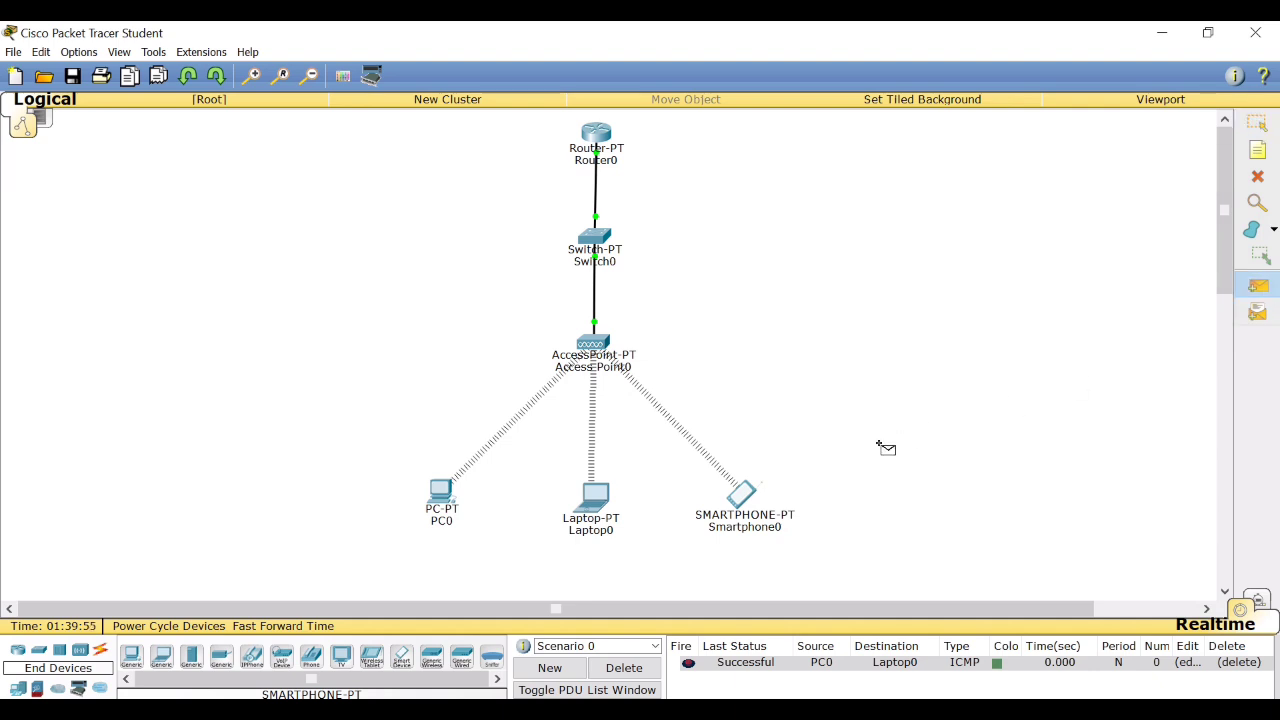
{"action": "left_click", "coordinate": [746, 486]}
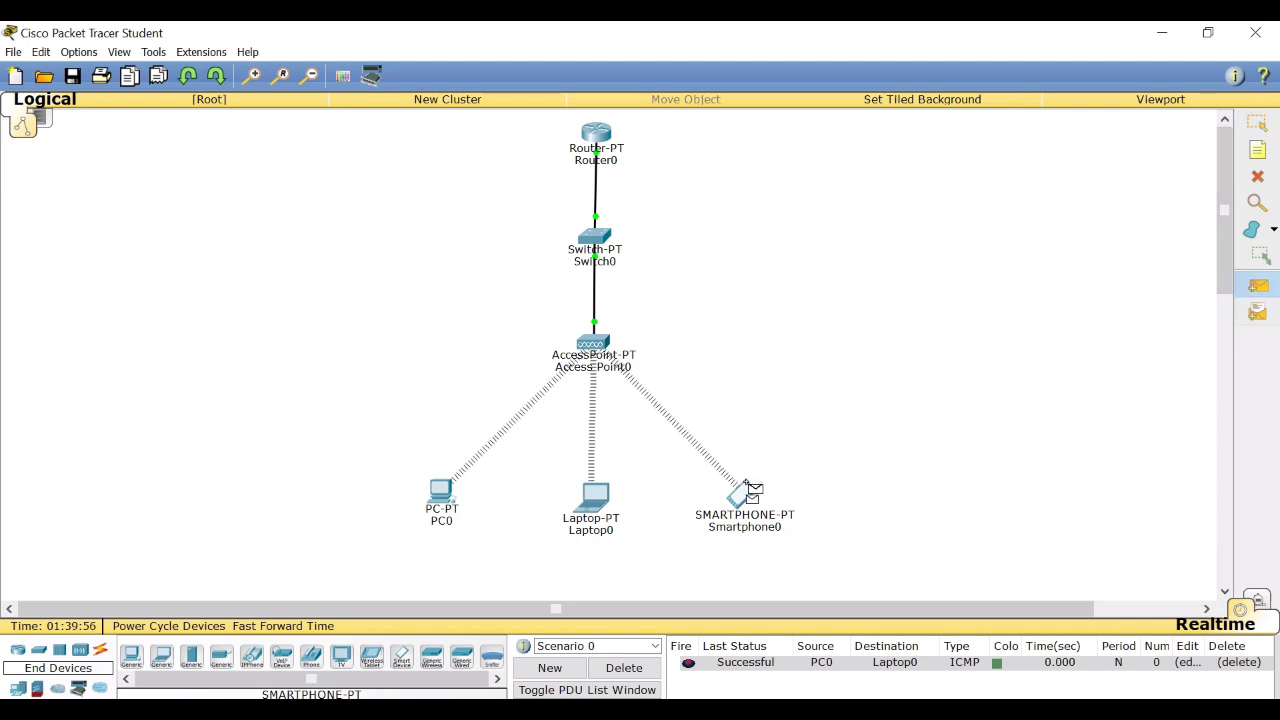
{"action": "left_click", "coordinate": [590, 500]}
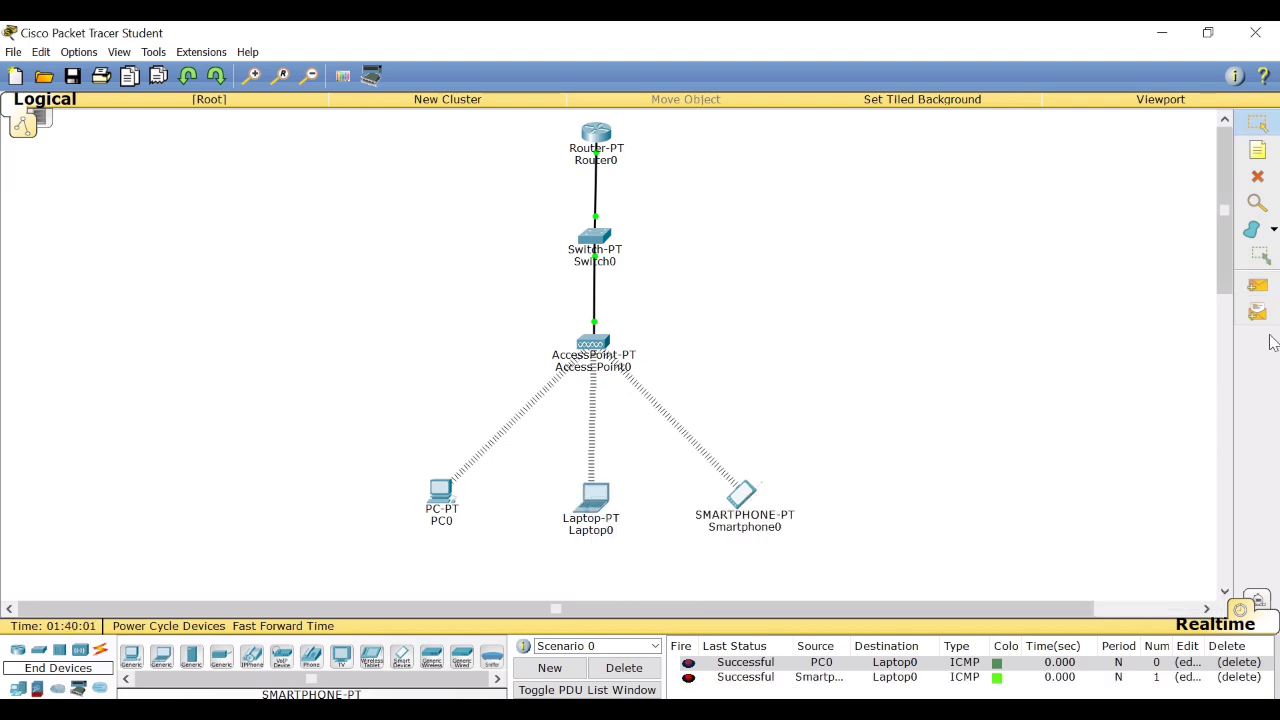
Test connectivity by sending simple PDUs from Laptop0 to Smartphone0 and again from PC0 to Laptop0.
{"action": "left_click", "coordinate": [1261, 290]}
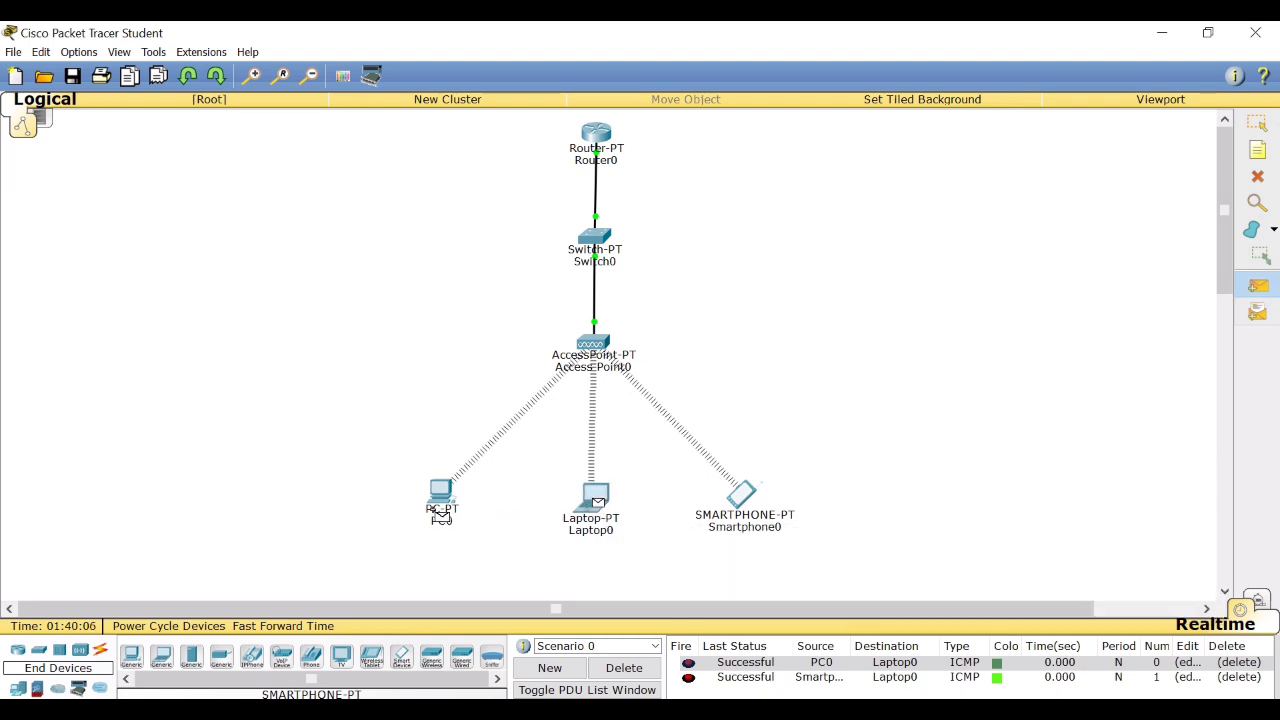
{"action": "mouse_move", "coordinate": [440, 514]}
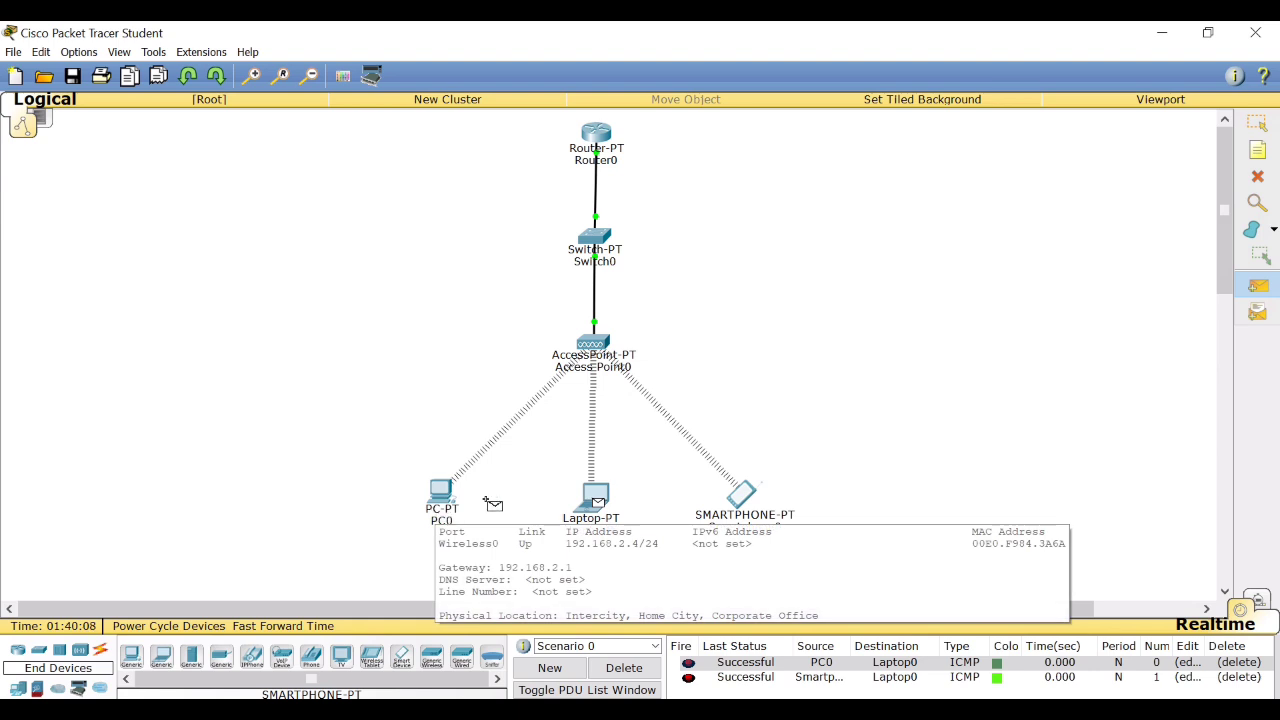
{"action": "left_click", "coordinate": [748, 497]}
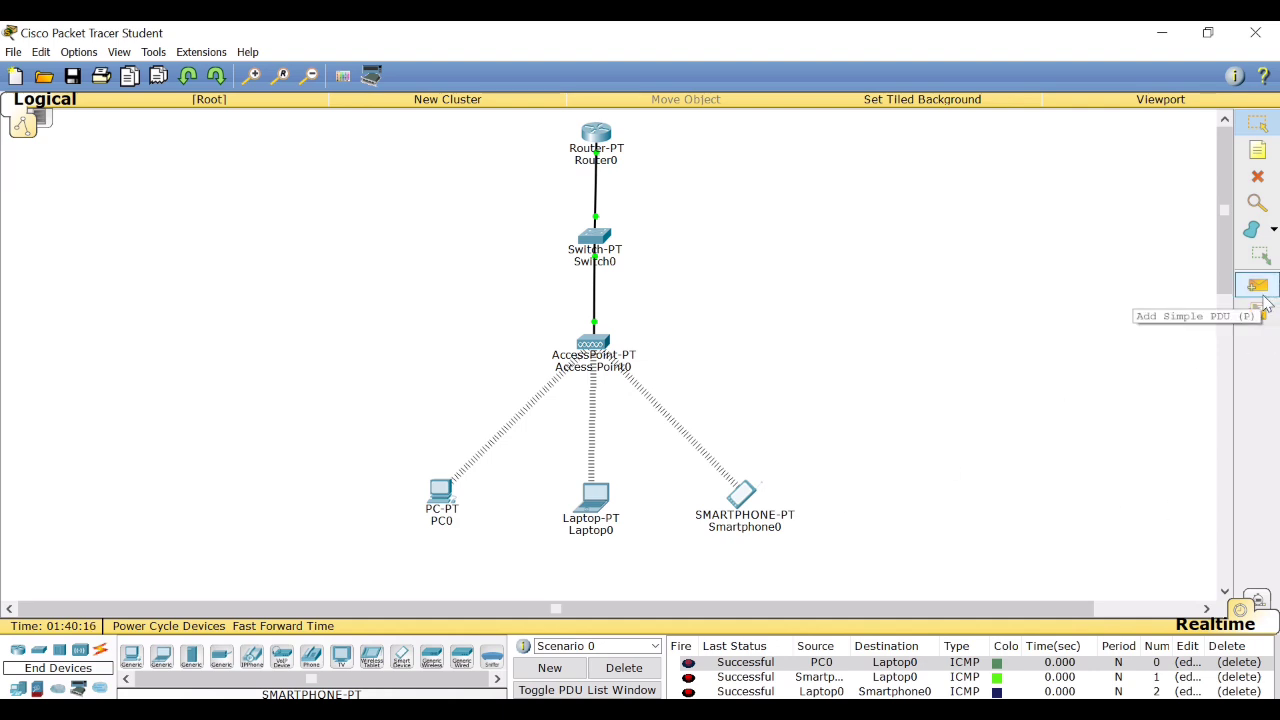
{"action": "left_click", "coordinate": [1259, 289]}
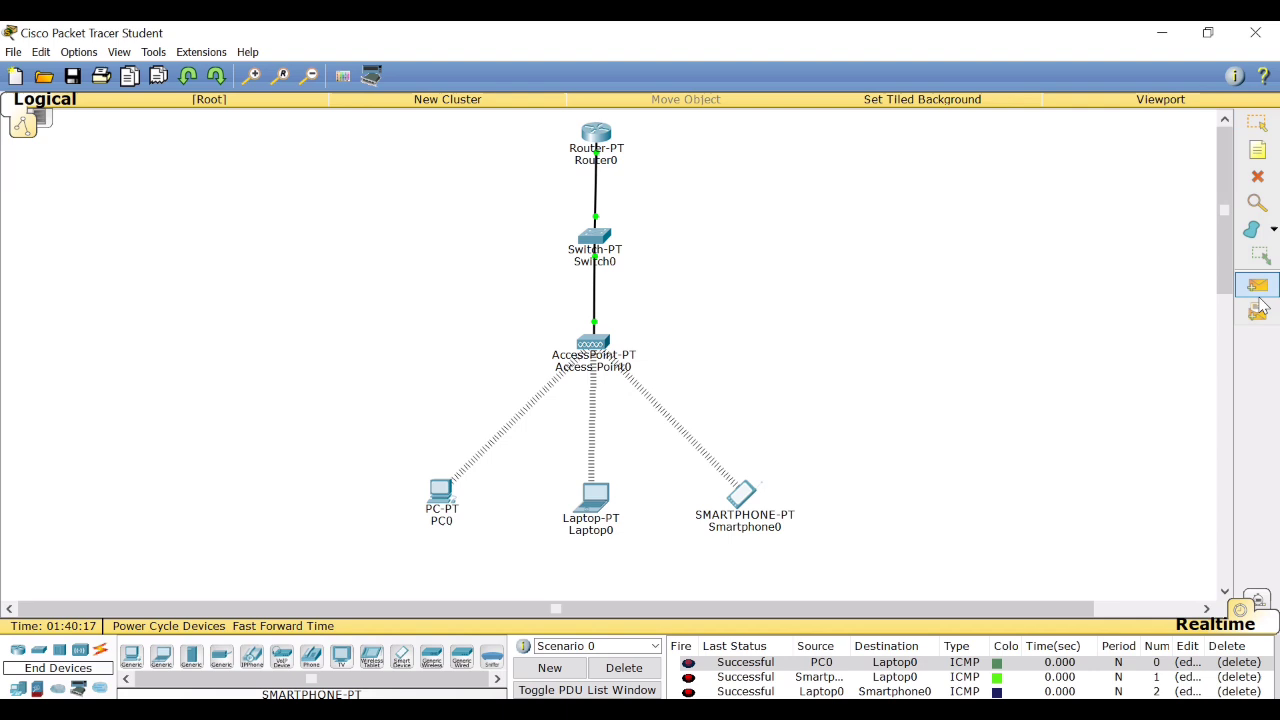
{"action": "left_click", "coordinate": [440, 492]}
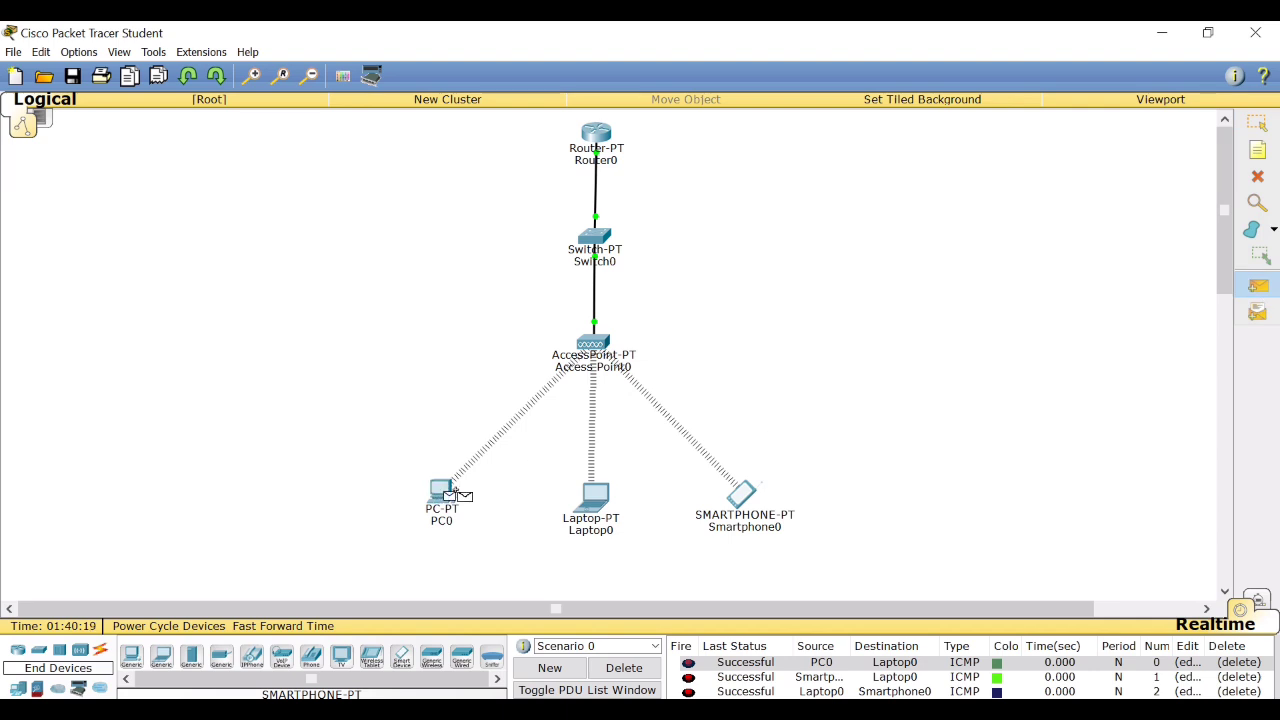
{"action": "left_click", "coordinate": [578, 503]}
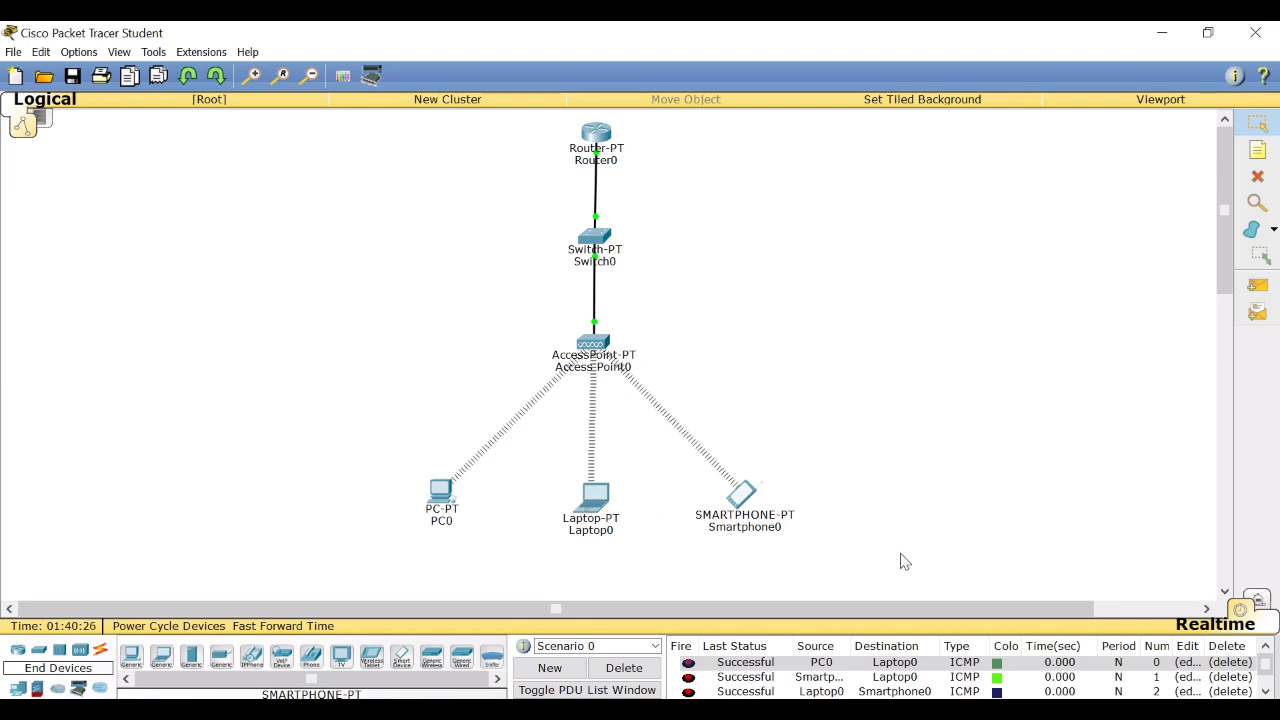
Switch to Simulation mode and delete all test PDUs of Scenario 0.
{"action": "left_click", "coordinate": [1262, 608]}
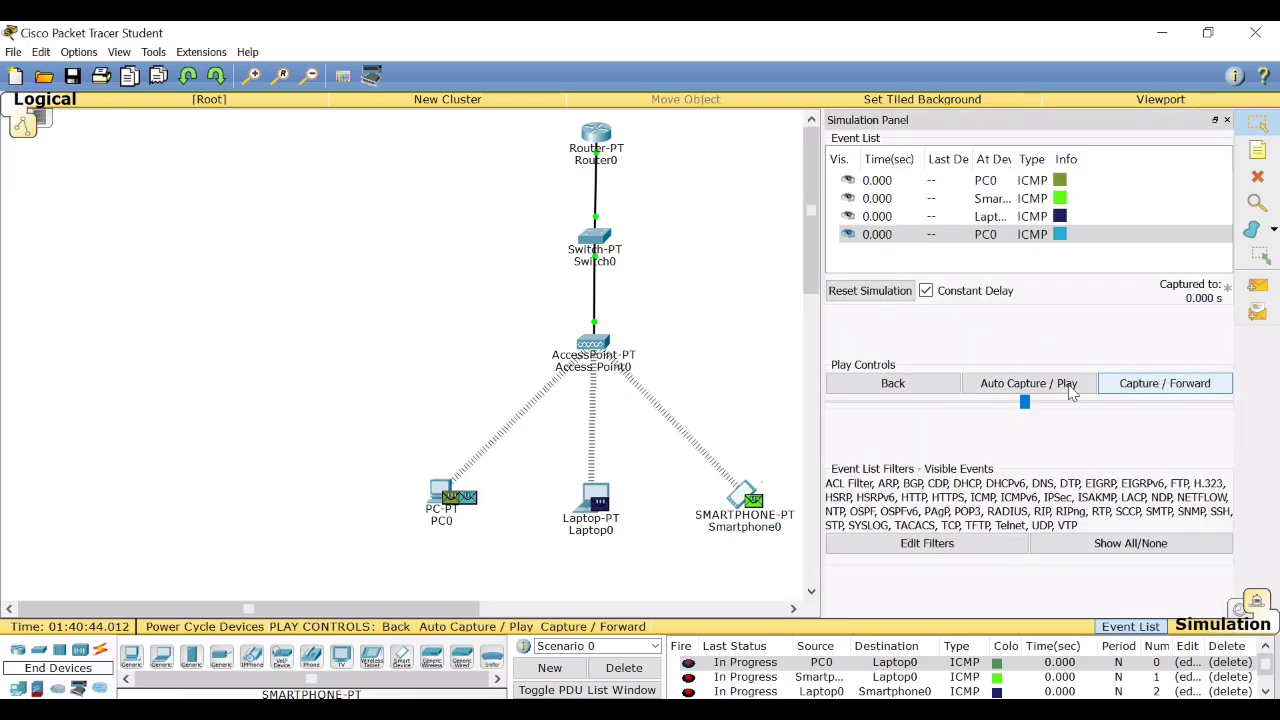
{"action": "left_click", "coordinate": [1189, 388]}
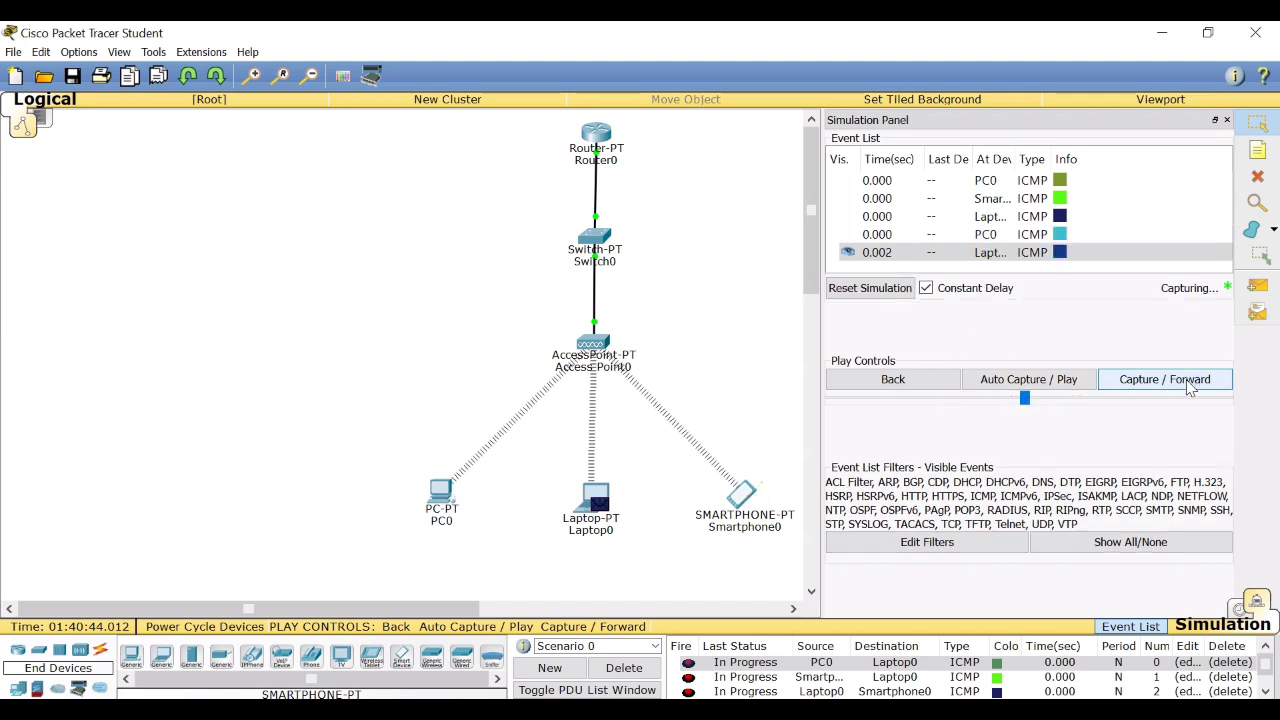
{"action": "left_click", "coordinate": [652, 672]}
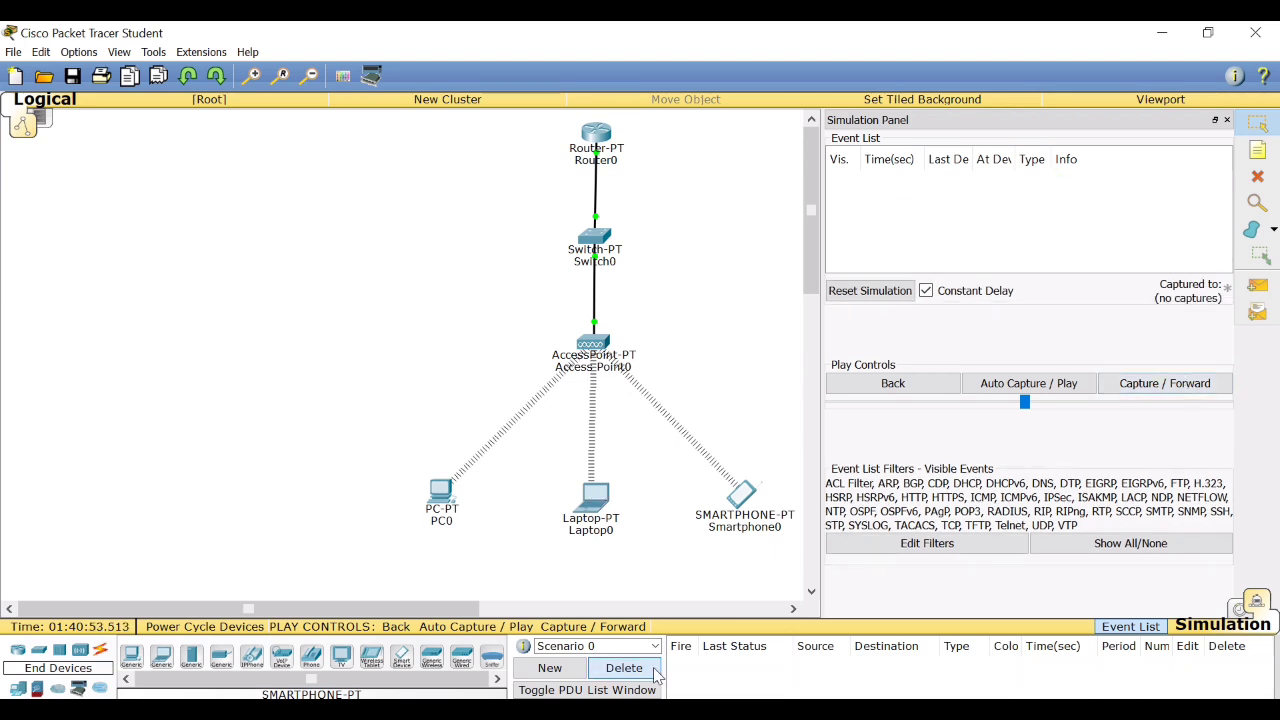
Add a simple PDU from PC0 to Laptop0 in the simulation.
{"action": "left_click", "coordinate": [1260, 287]}
{"action": "left_click", "coordinate": [440, 490]}
{"action": "left_click", "coordinate": [590, 505]}
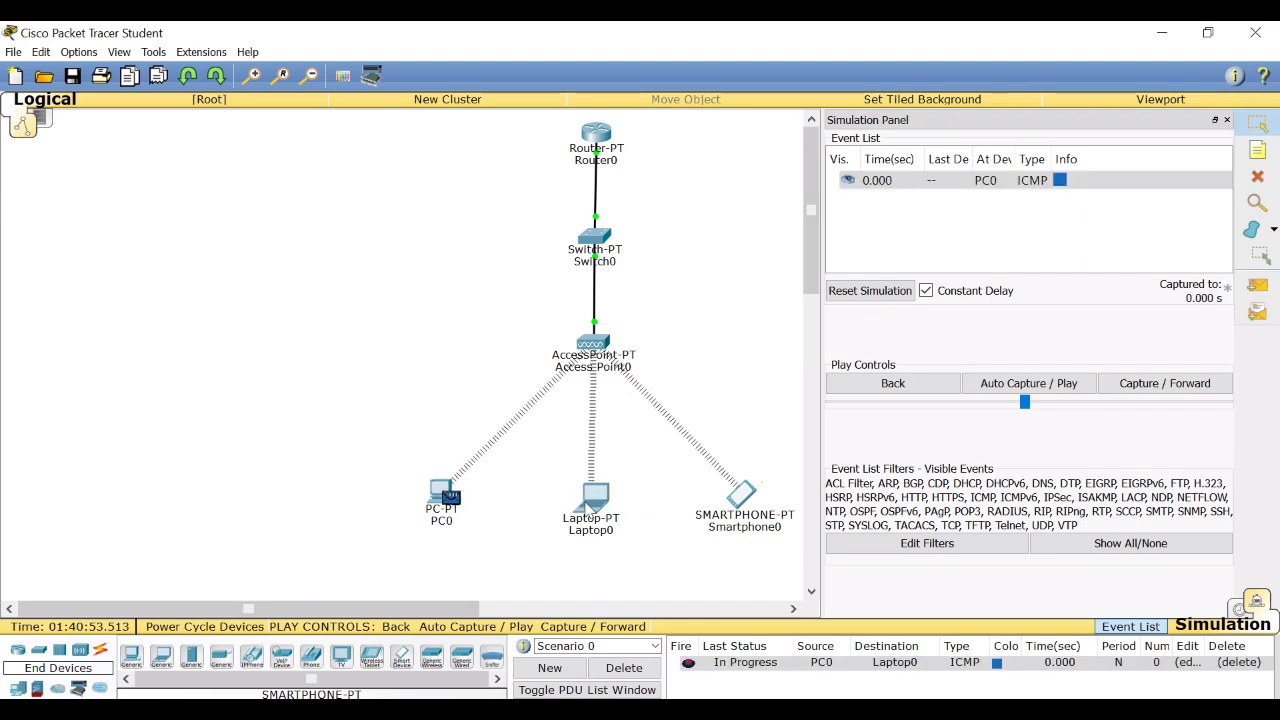
Advance the simulation event by event until the PC0-to-Laptop0 ICMP packet has reached Laptop0 and its reply has returned to PC0.
{"action": "left_click", "coordinate": [1180, 385]}
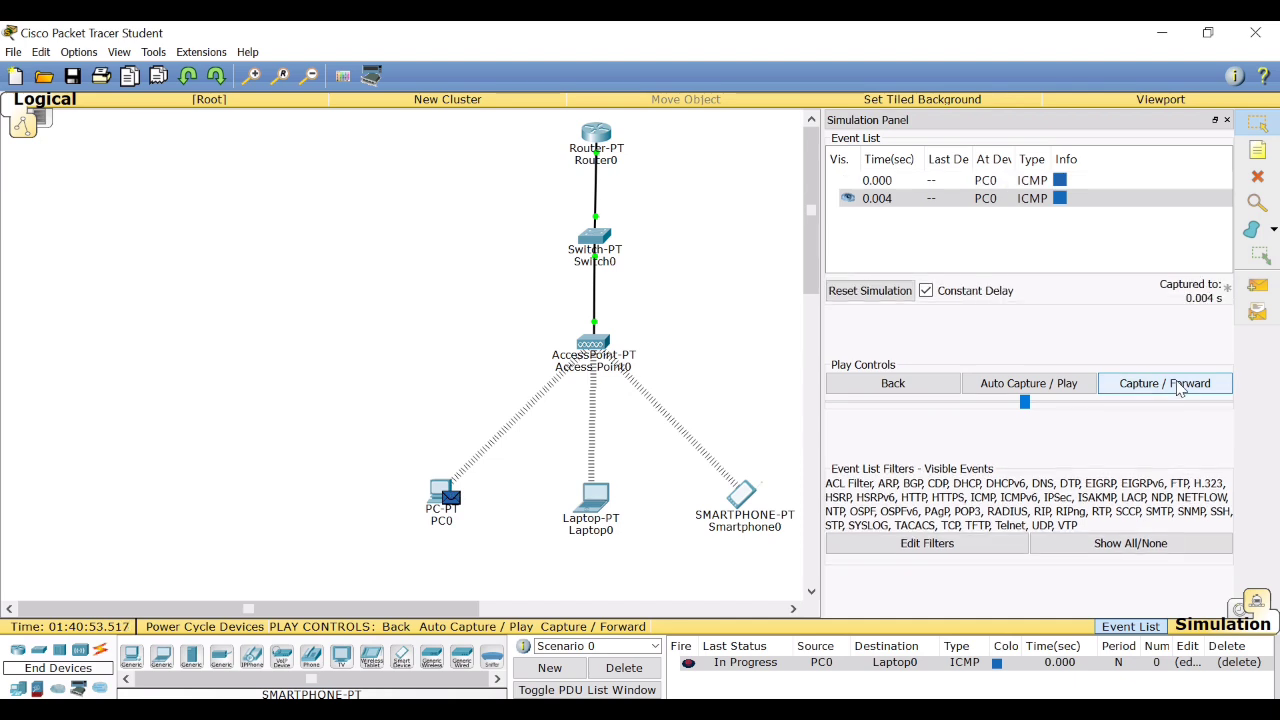
{"action": "left_click", "coordinate": [1180, 385]}
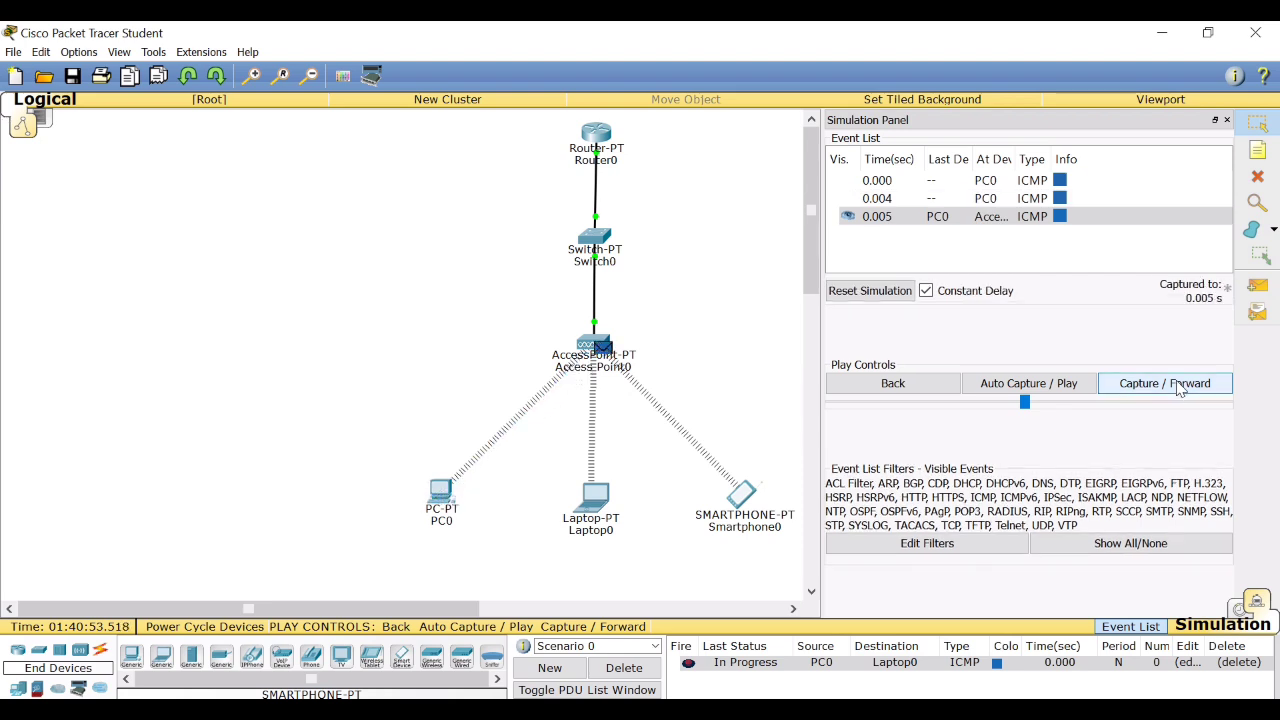
{"action": "left_click", "coordinate": [1180, 386]}
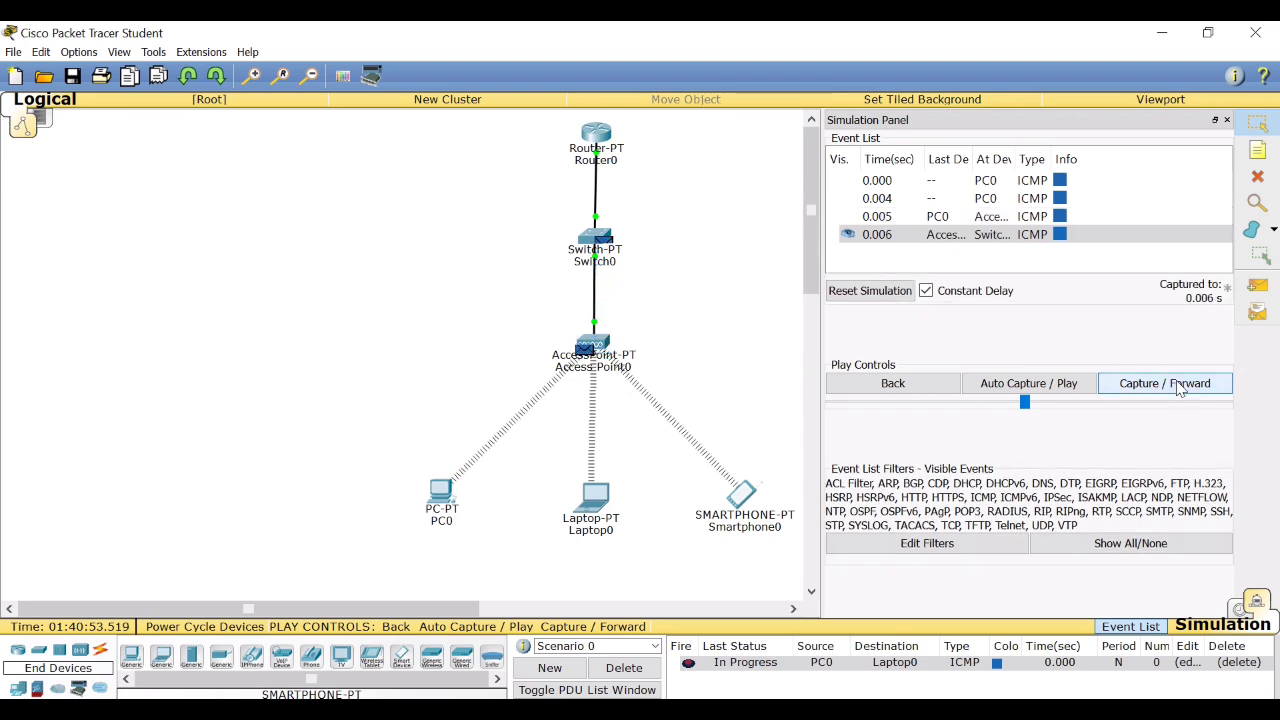
{"action": "left_click", "coordinate": [1180, 386]}
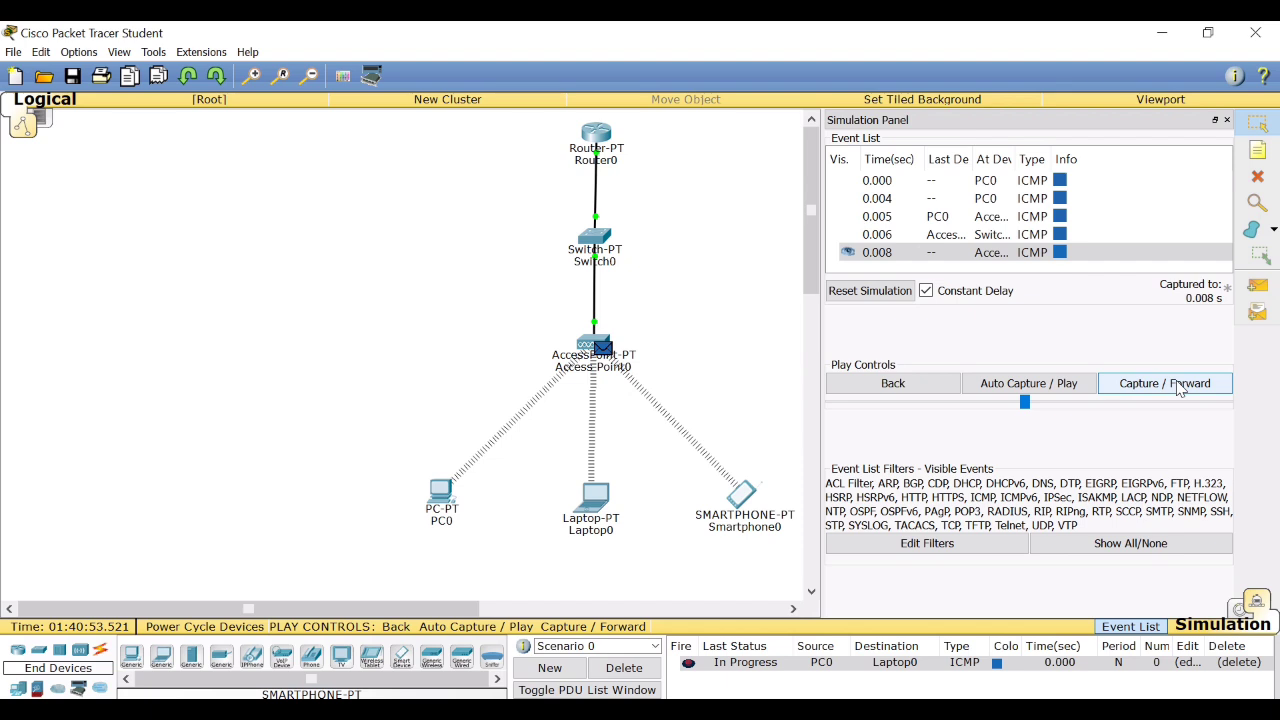
{"action": "left_click", "coordinate": [1179, 386]}
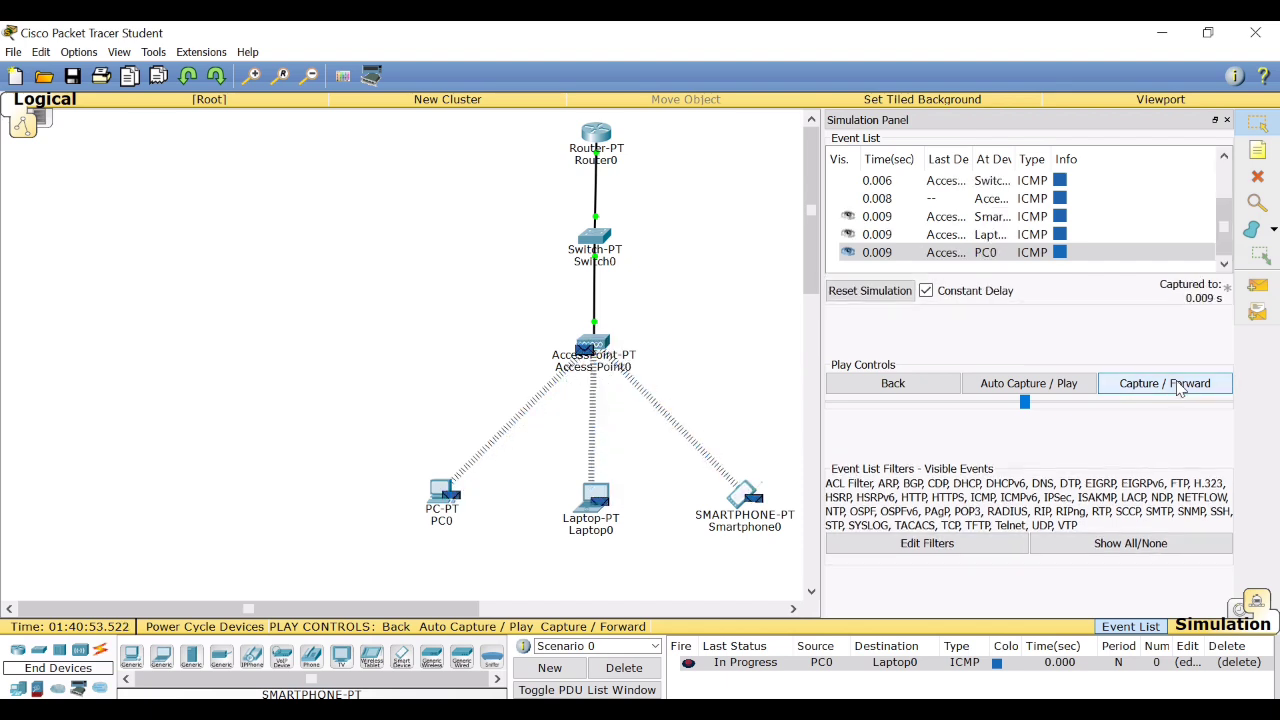
{"action": "left_click", "coordinate": [1179, 386]}
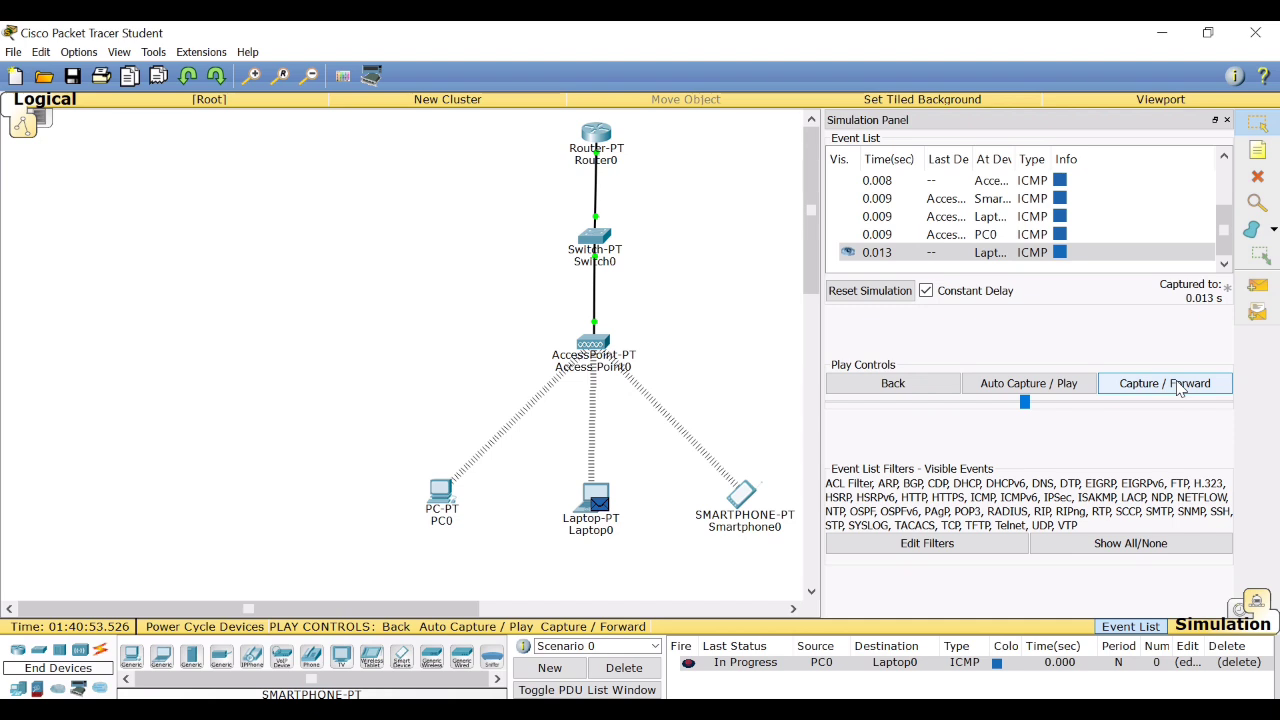
{"action": "left_click", "coordinate": [1179, 386]}
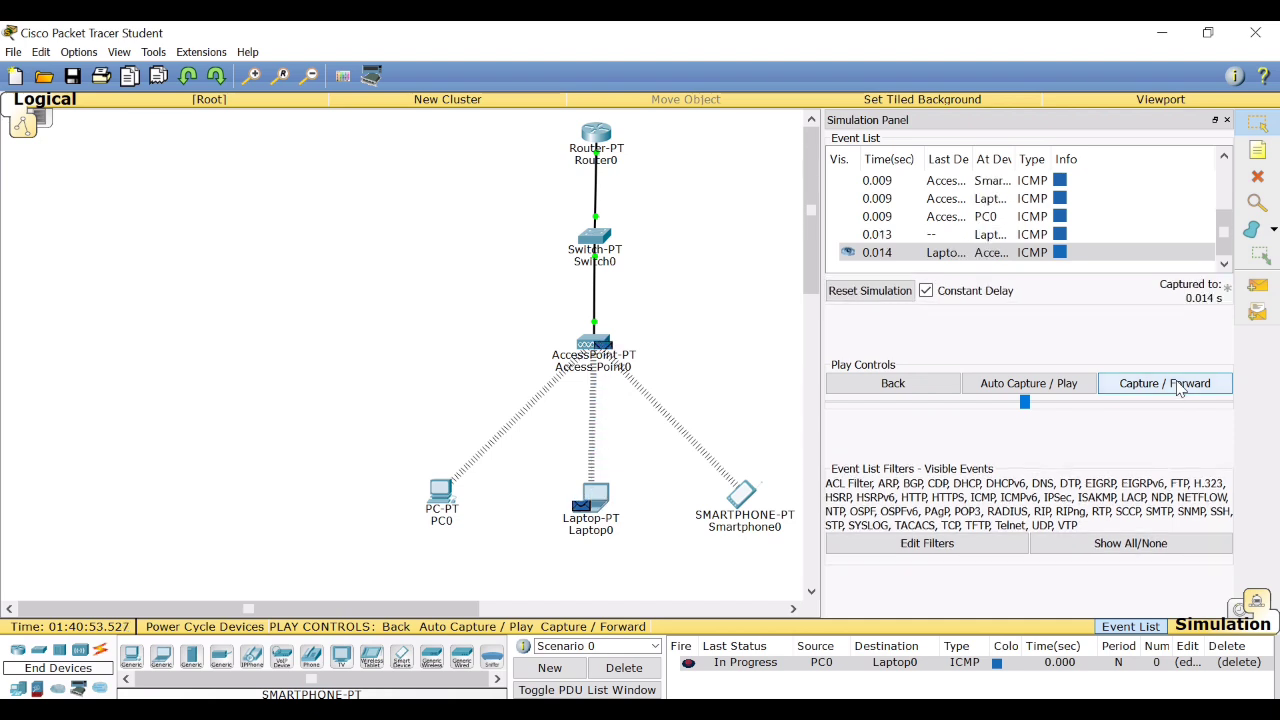
{"action": "left_click", "coordinate": [1179, 386]}
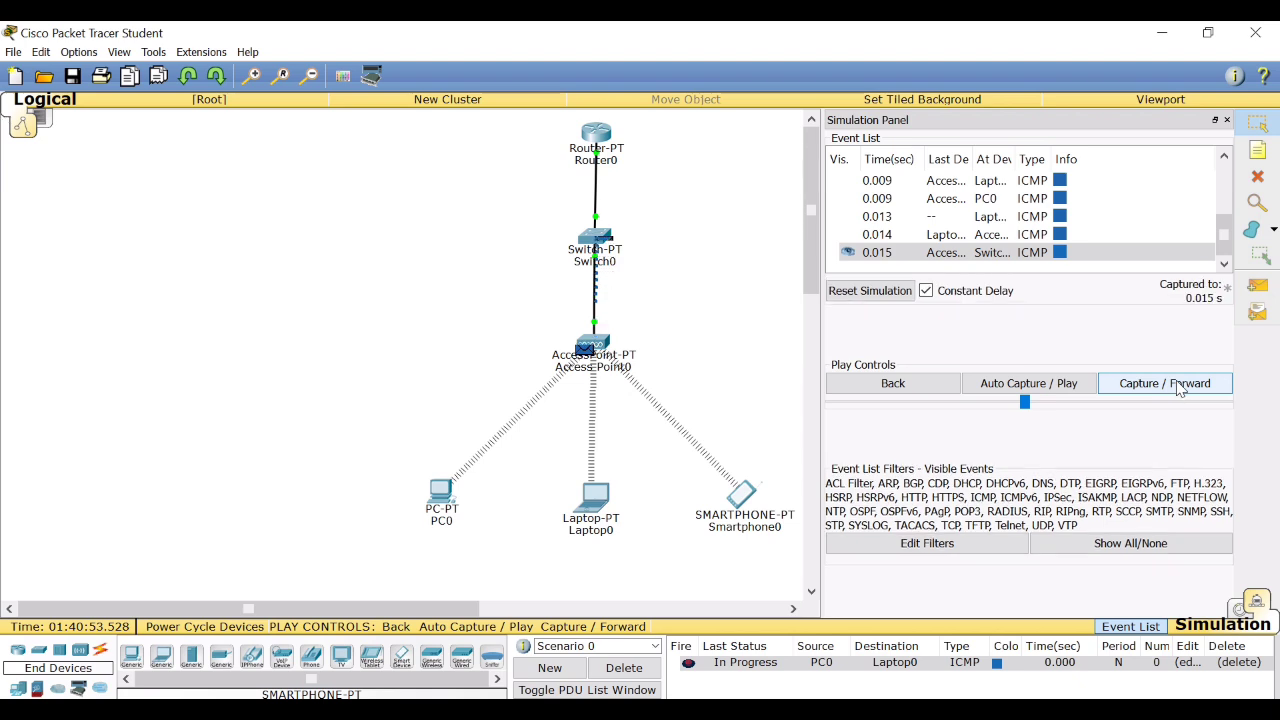
{"action": "left_click", "coordinate": [1179, 386]}
{"action": "left_click", "coordinate": [1179, 387]}
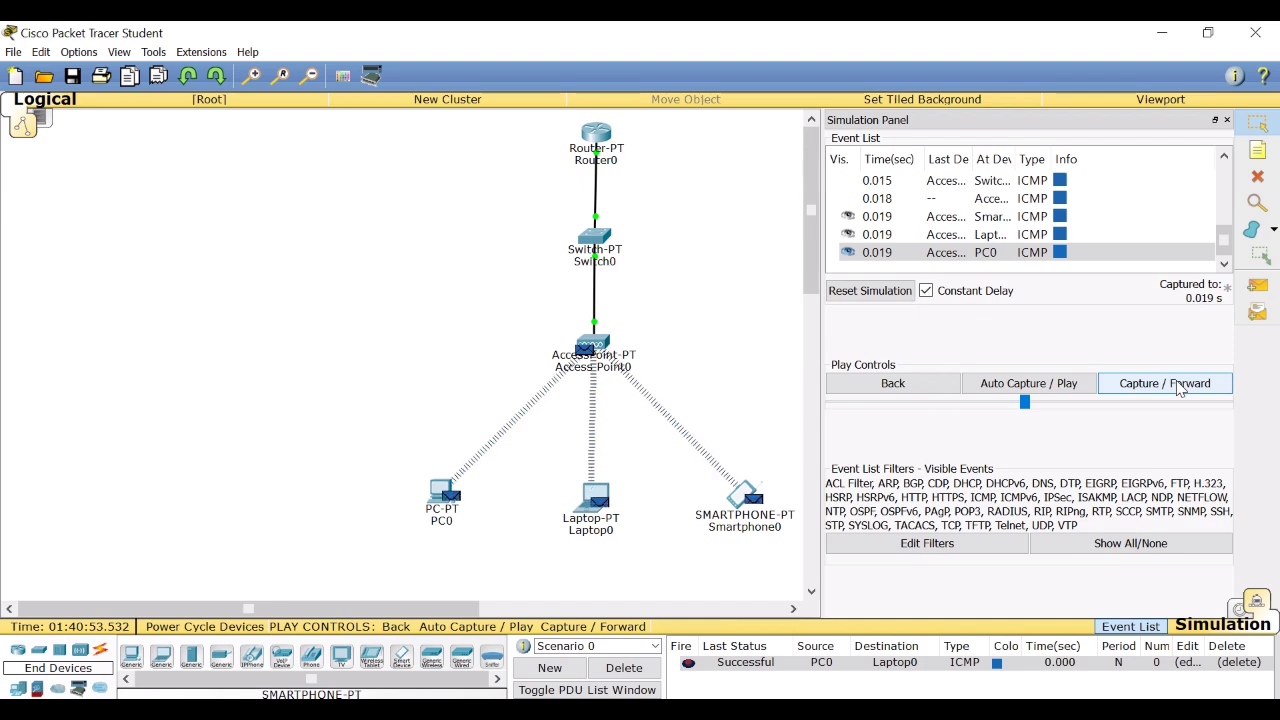
{"action": "left_click", "coordinate": [1179, 387]}
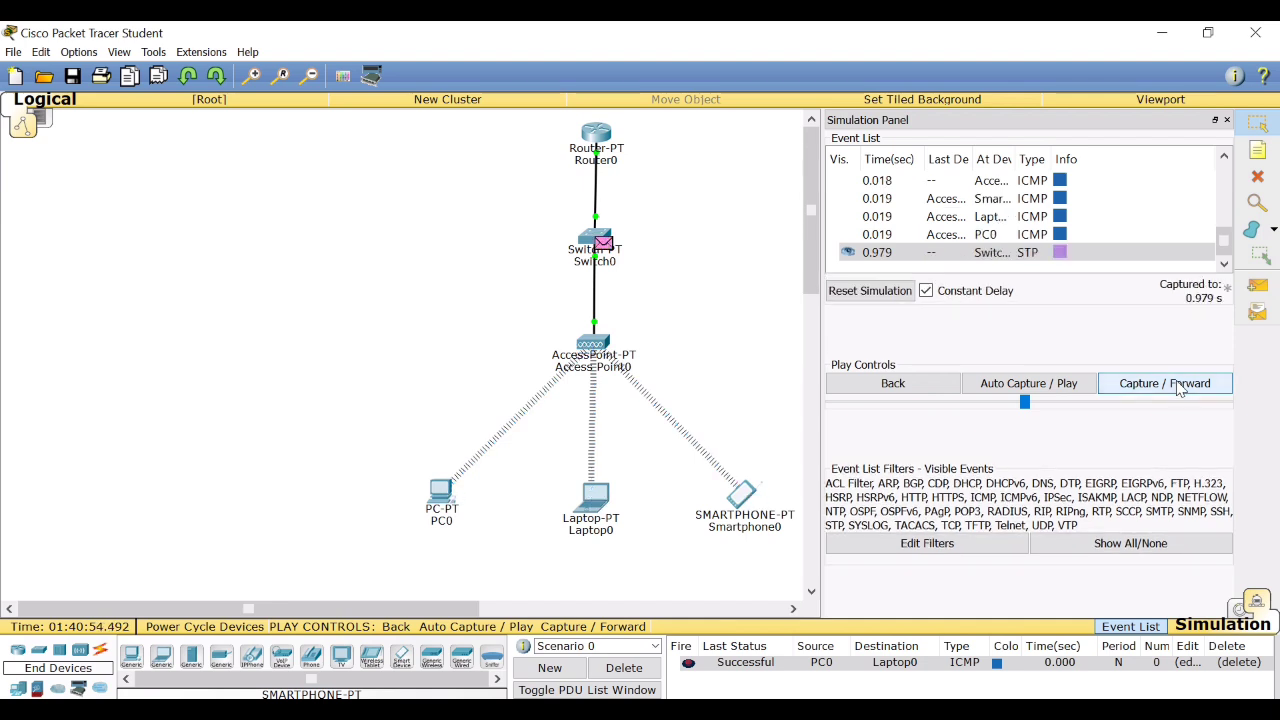
Add a simple PDU from Laptop0 to Smartphone0 in the simulation.
{"action": "left_click", "coordinate": [1270, 288]}
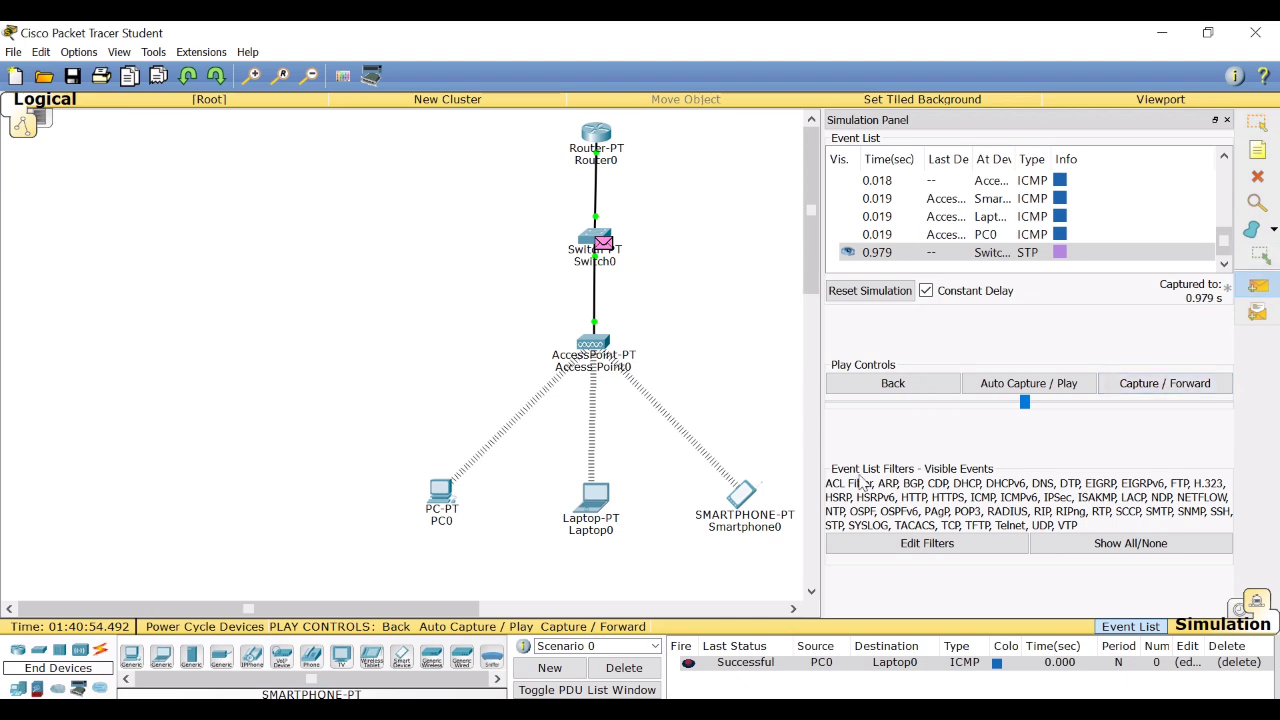
{"action": "left_click", "coordinate": [596, 496]}
{"action": "left_click", "coordinate": [748, 494]}
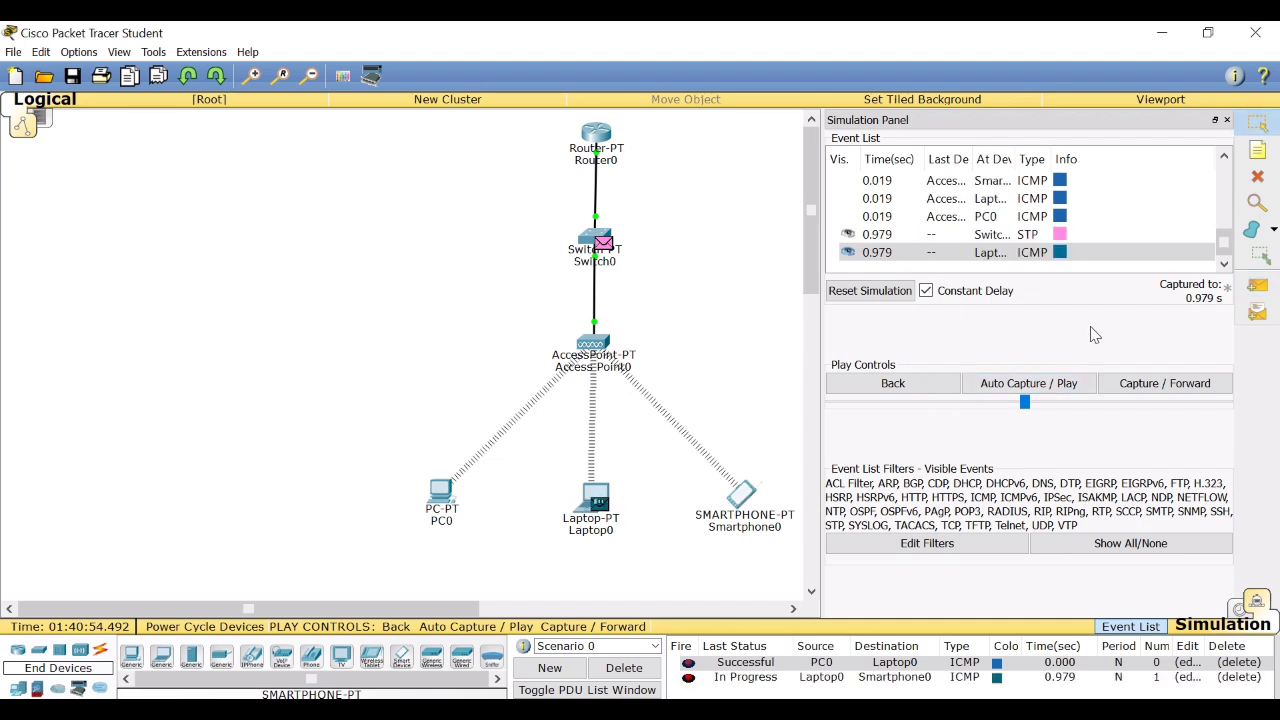
Advance the simulation event by event until the Laptop0-to-Smartphone0 exchange finishes with the reply at Laptop0, and close the simulation event view.
{"action": "left_click", "coordinate": [1157, 383]}
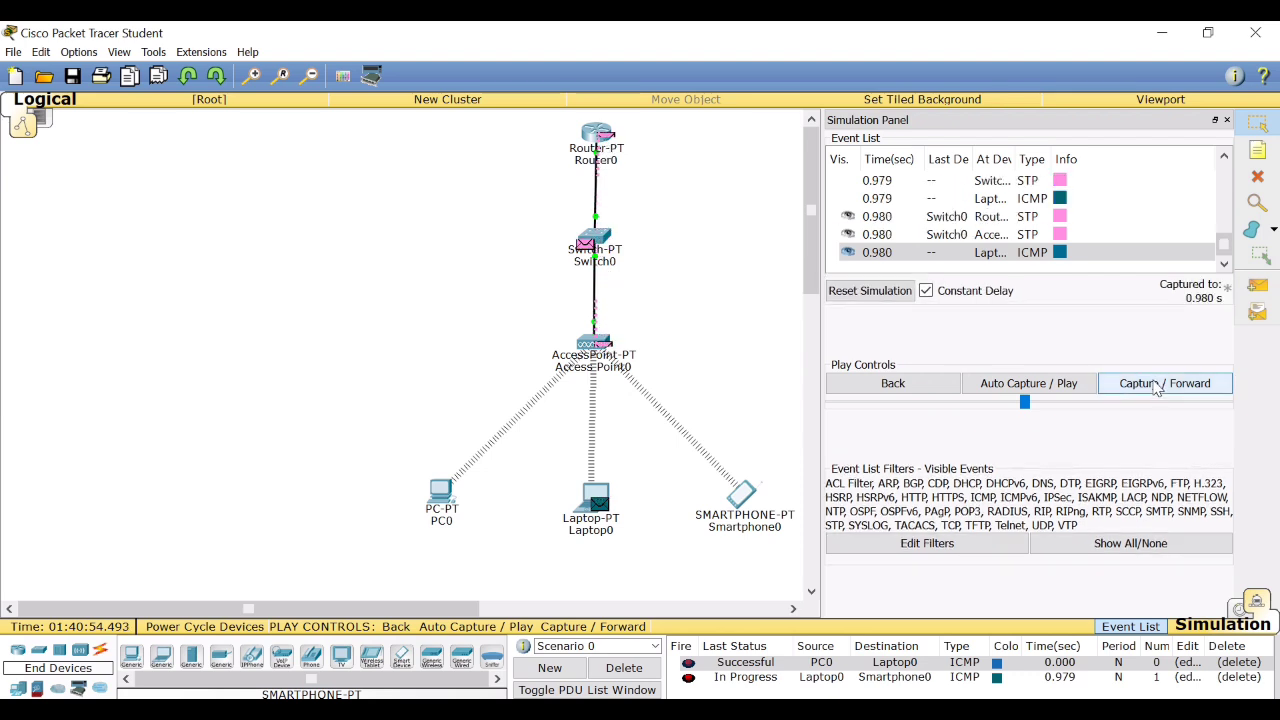
{"action": "left_click", "coordinate": [1157, 386]}
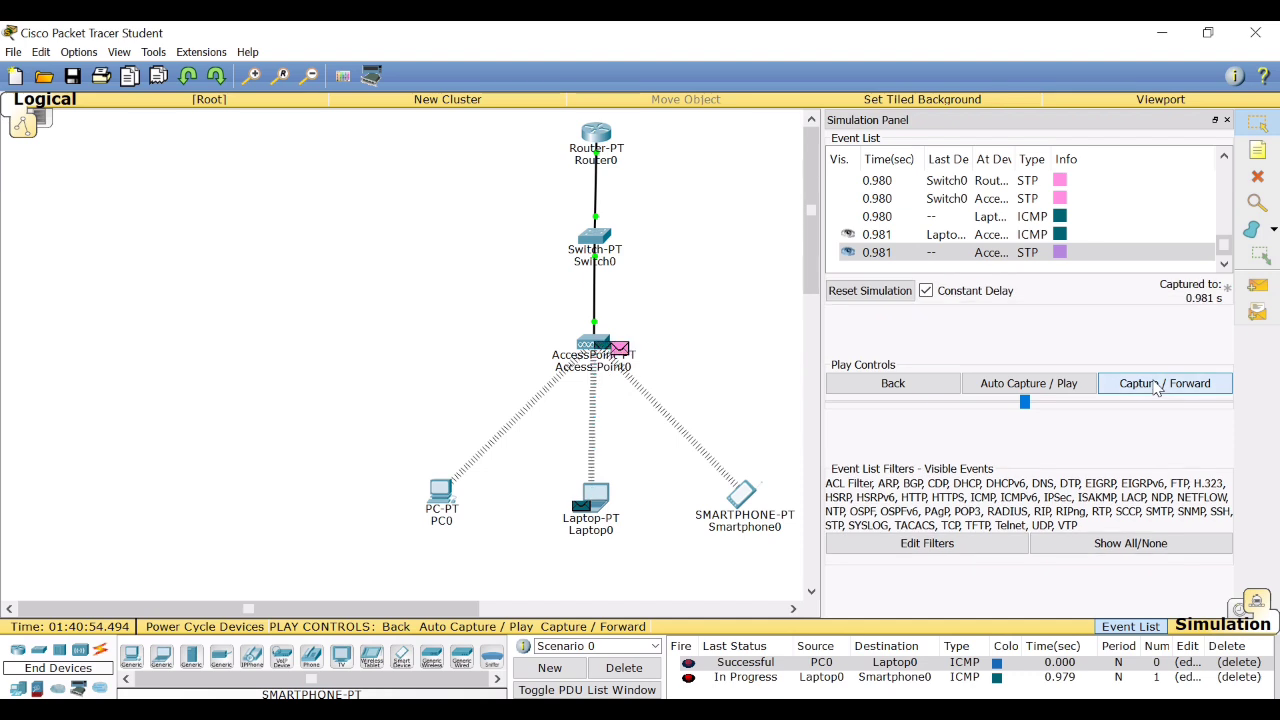
{"action": "left_click", "coordinate": [1157, 386]}
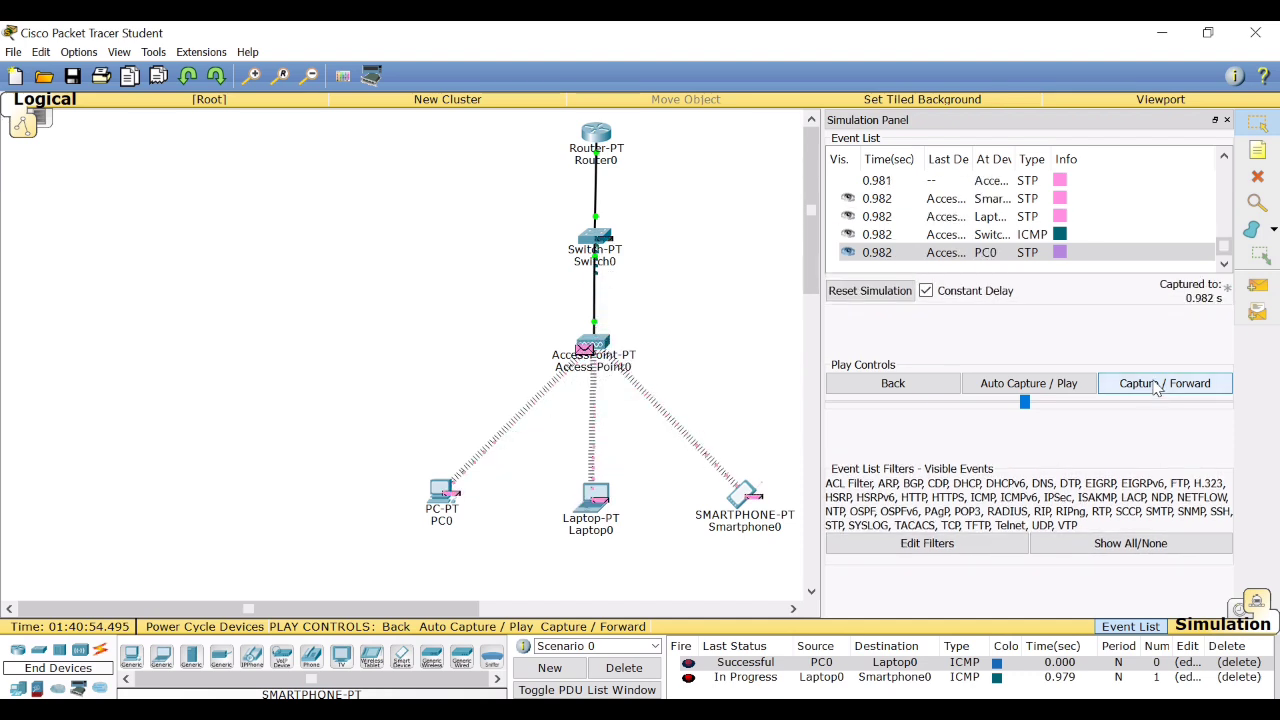
{"action": "left_click", "coordinate": [1157, 386]}
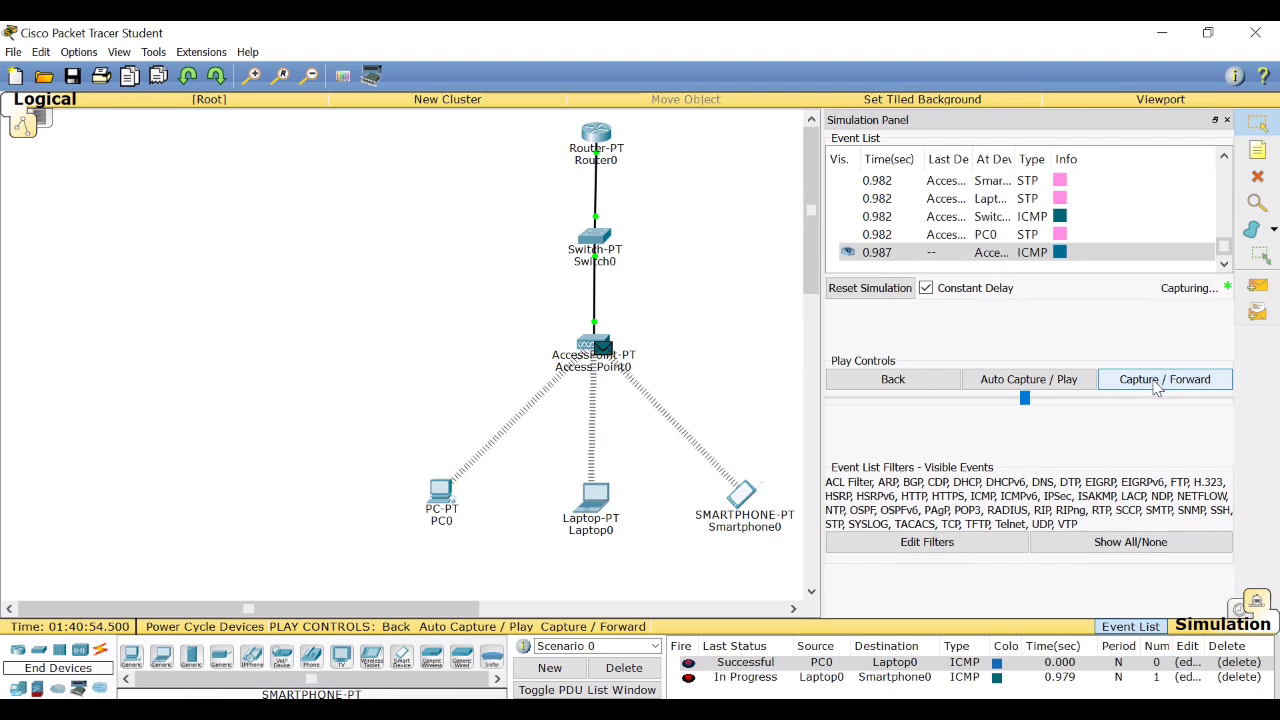
{"action": "left_click", "coordinate": [1157, 386]}
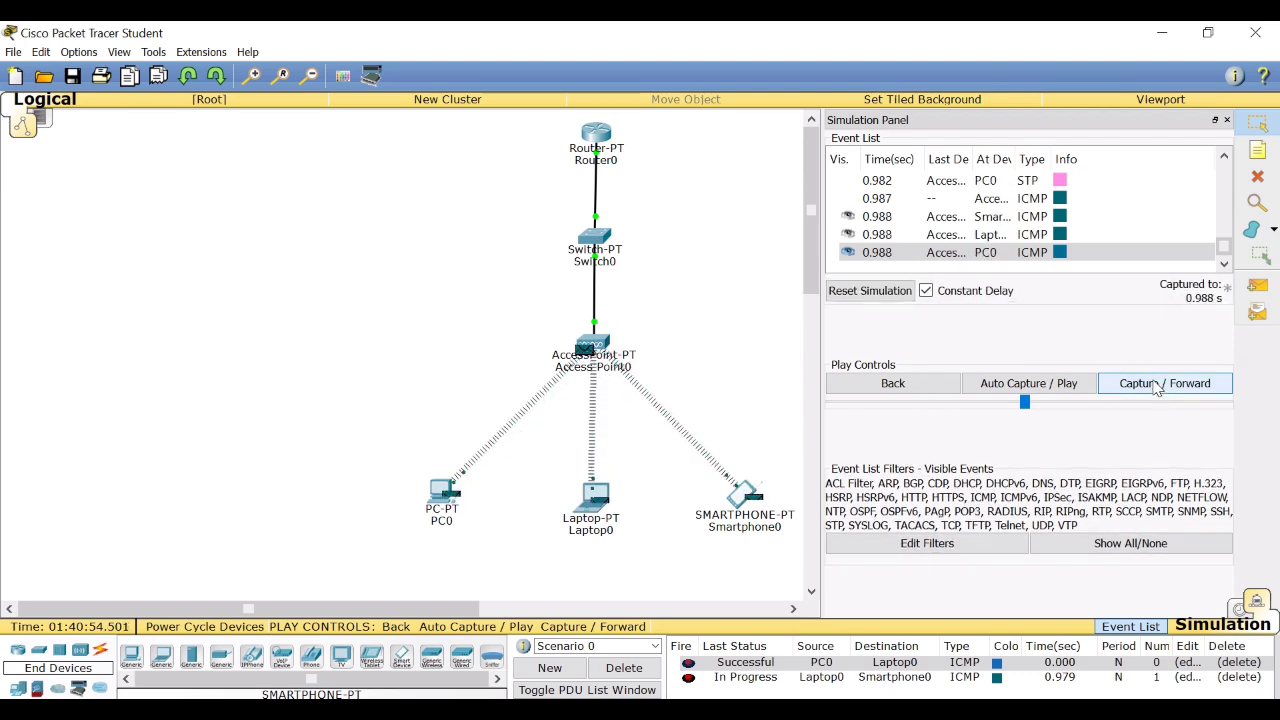
{"action": "left_click", "coordinate": [1157, 386]}
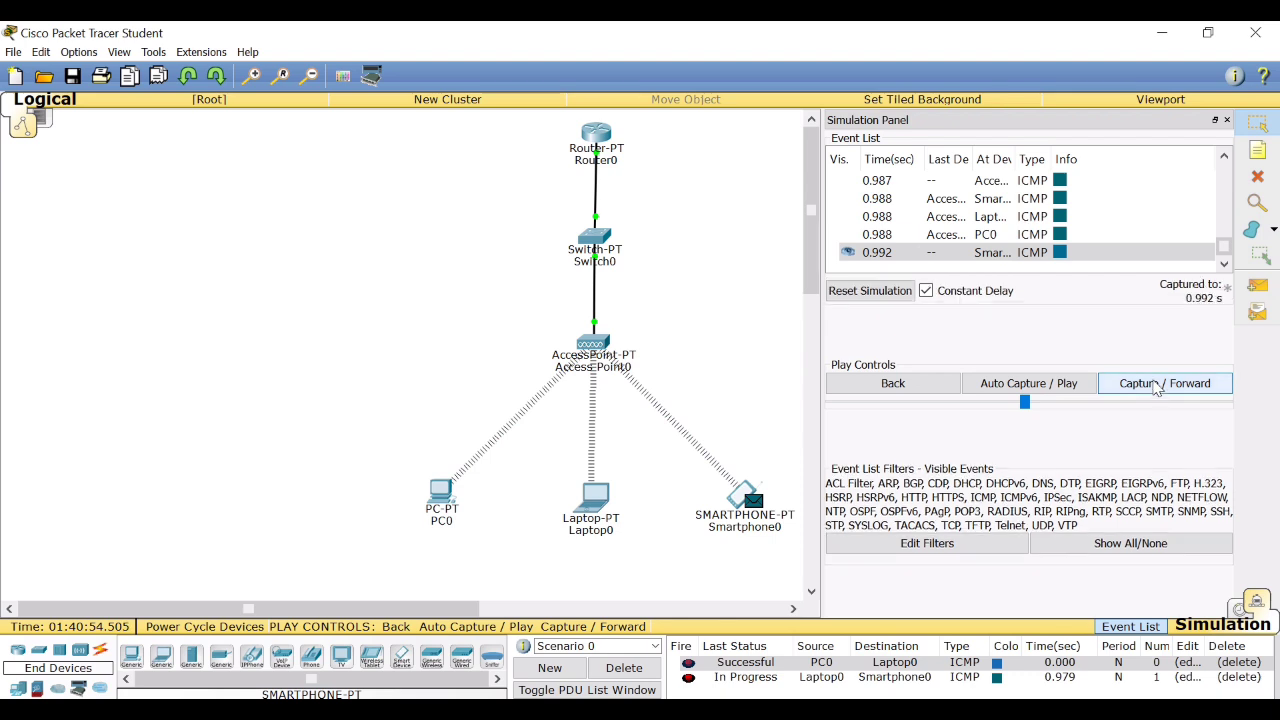
{"action": "left_click", "coordinate": [1157, 386]}
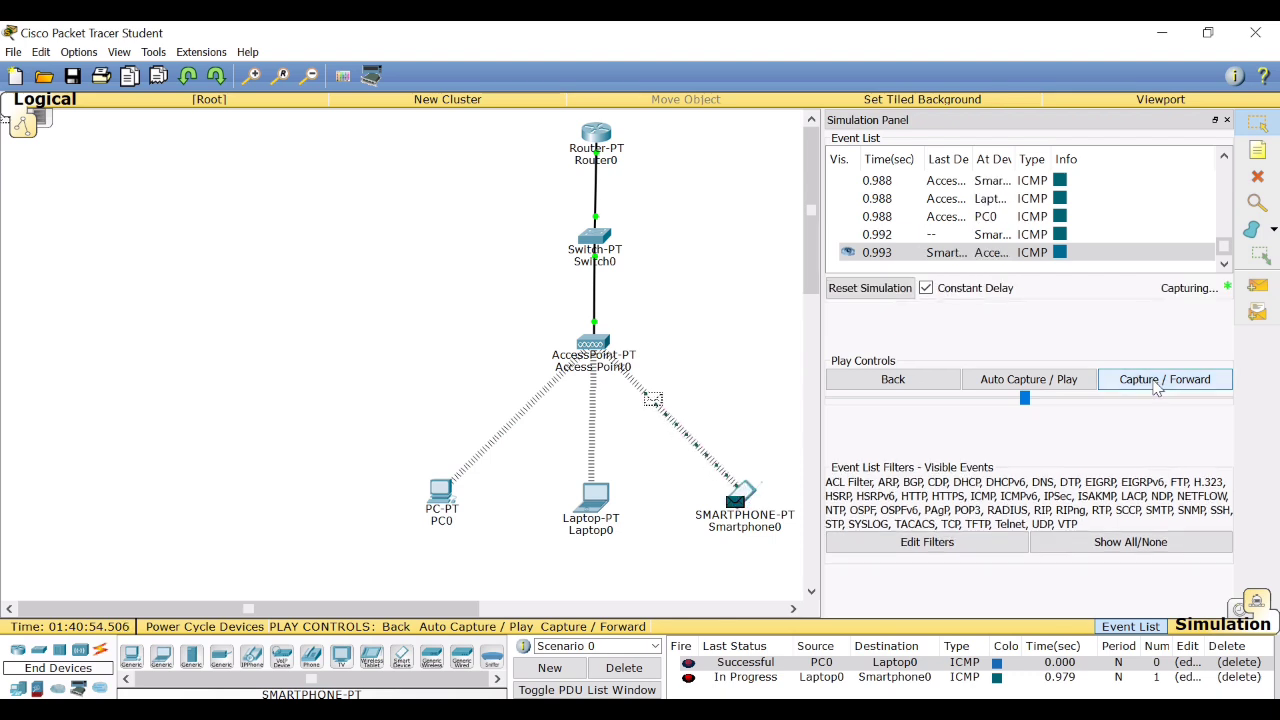
{"action": "left_click", "coordinate": [1156, 386]}
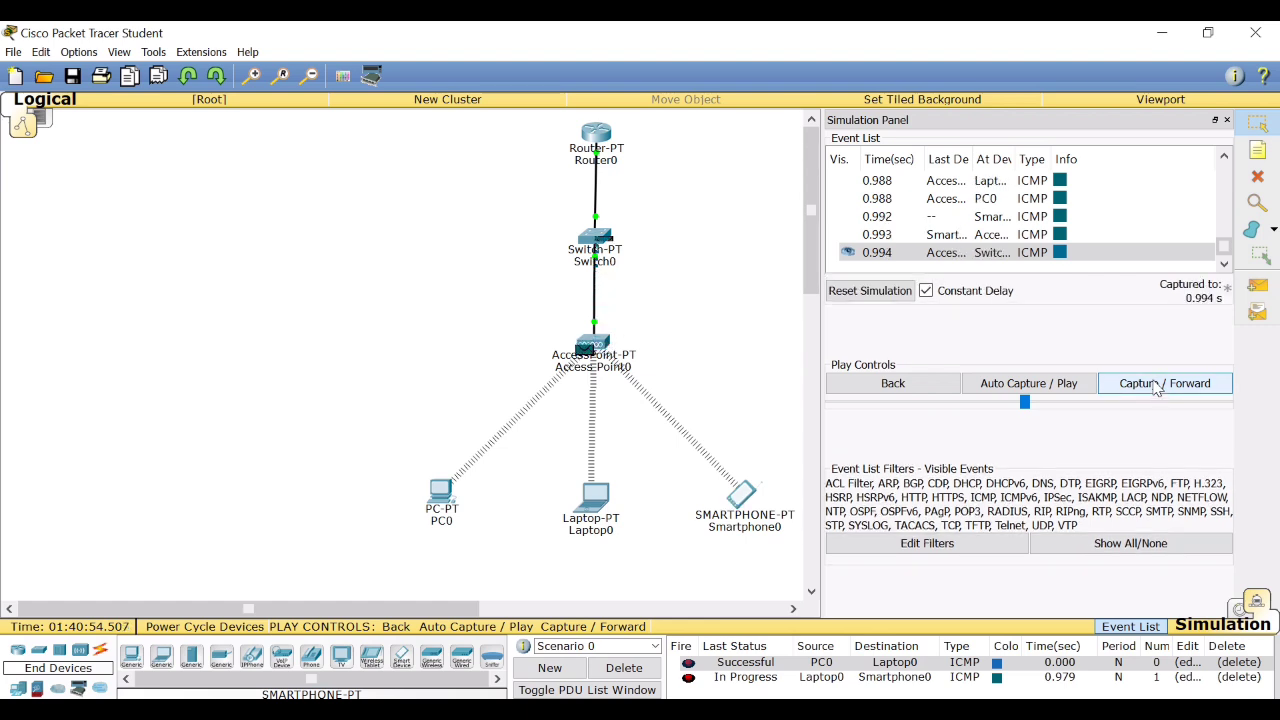
{"action": "left_click", "coordinate": [1157, 386]}
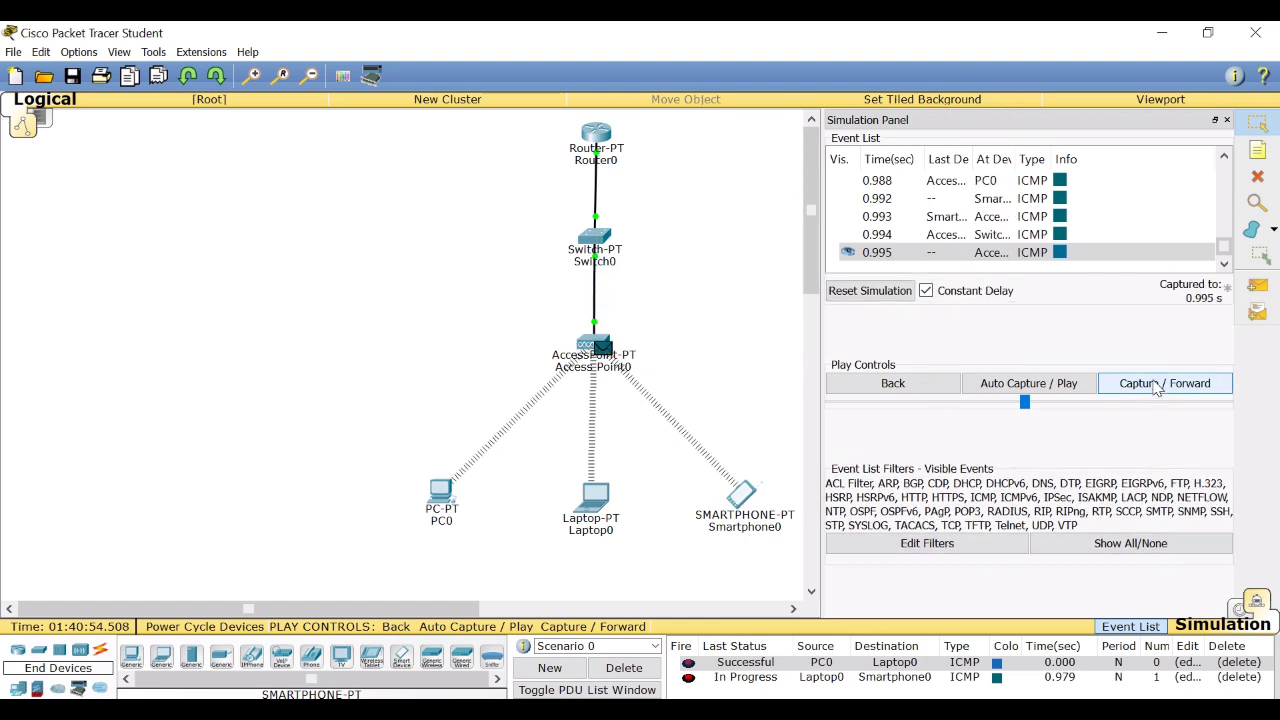
{"action": "left_click", "coordinate": [1156, 386]}
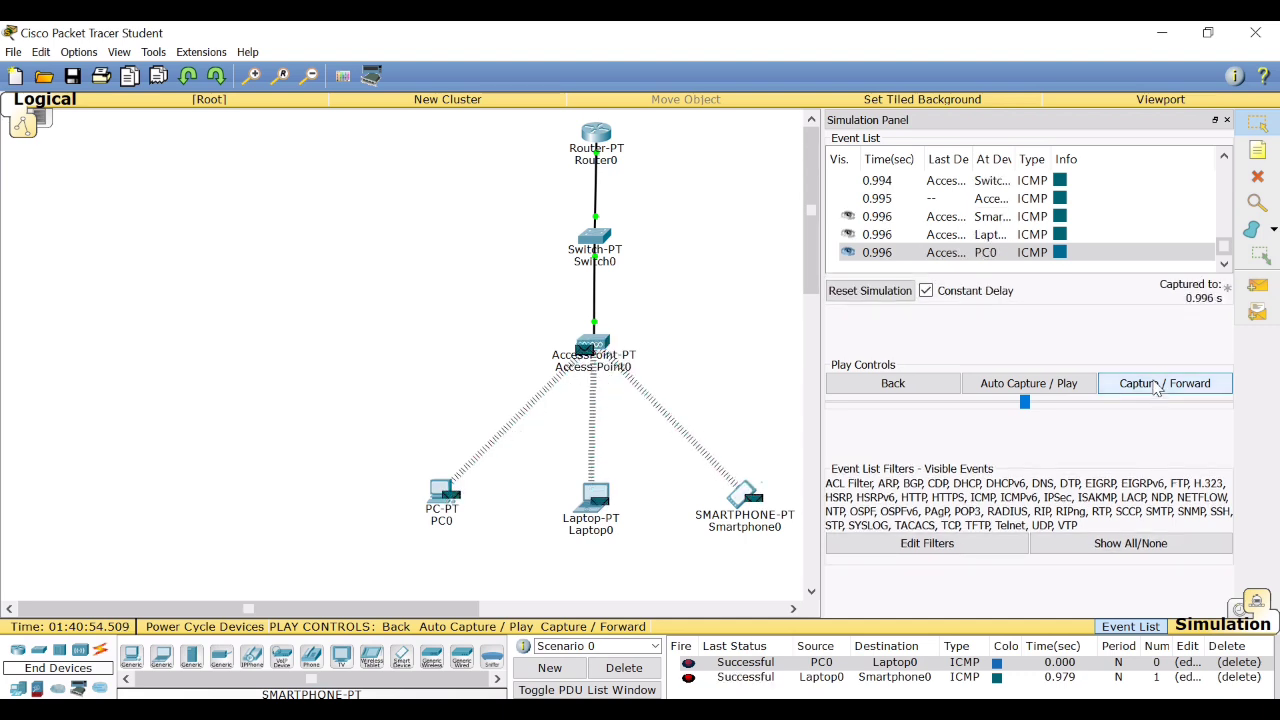
{"action": "left_click", "coordinate": [1156, 386]}
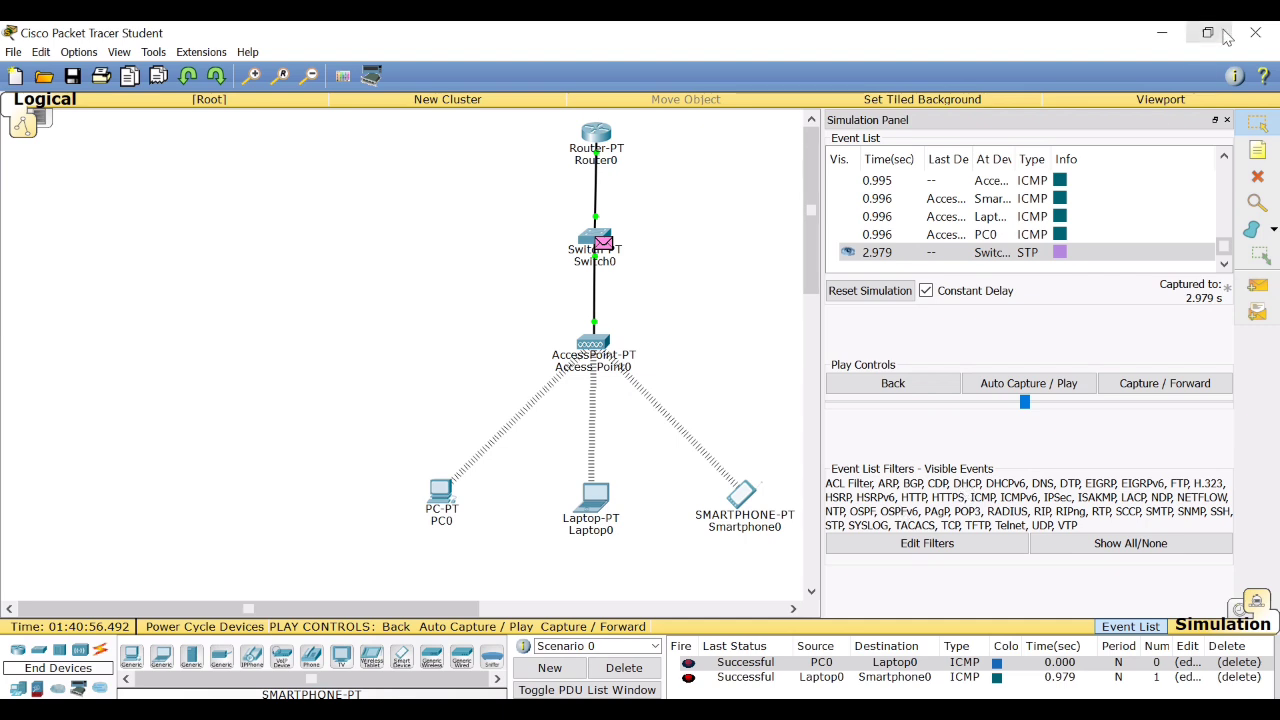
{"action": "left_click", "coordinate": [1227, 120]}
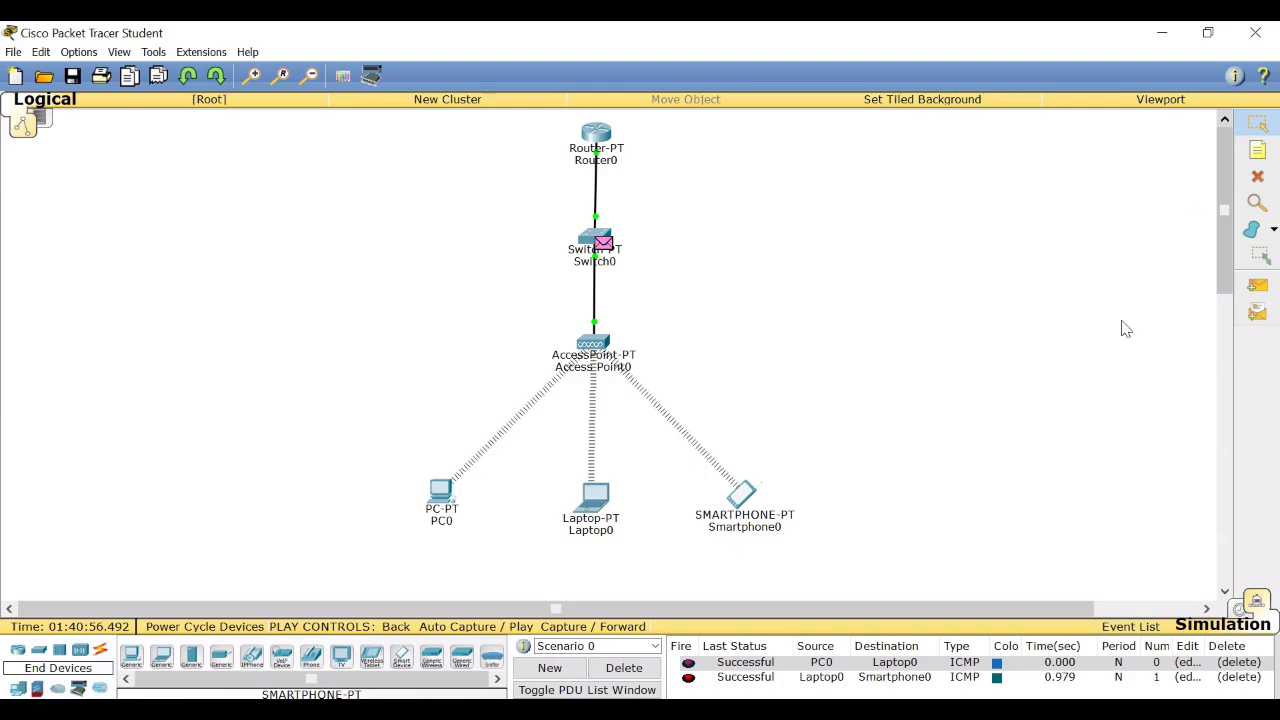